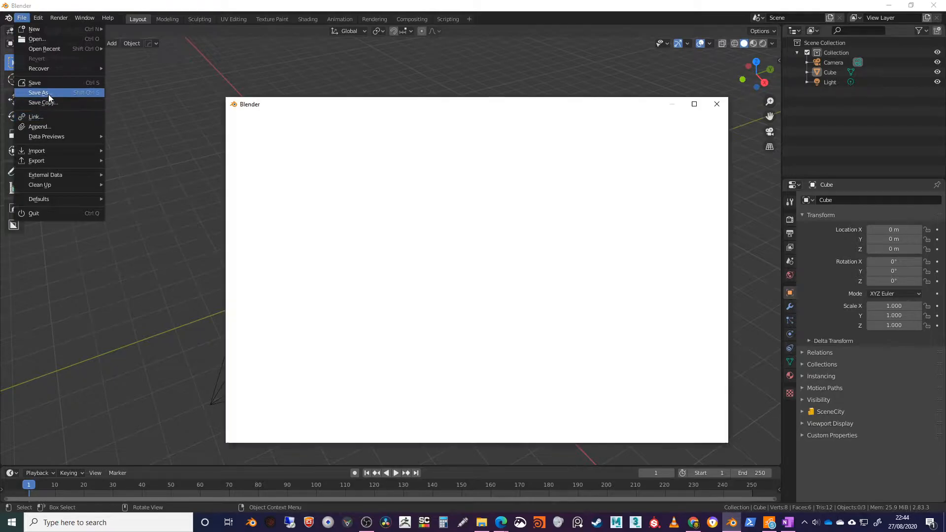
# Create a new folder named EveryDay Object inside F:\screens from the save dialog.
pyautogui.moveTo(439, 104); pyautogui.dragTo(365, 104)
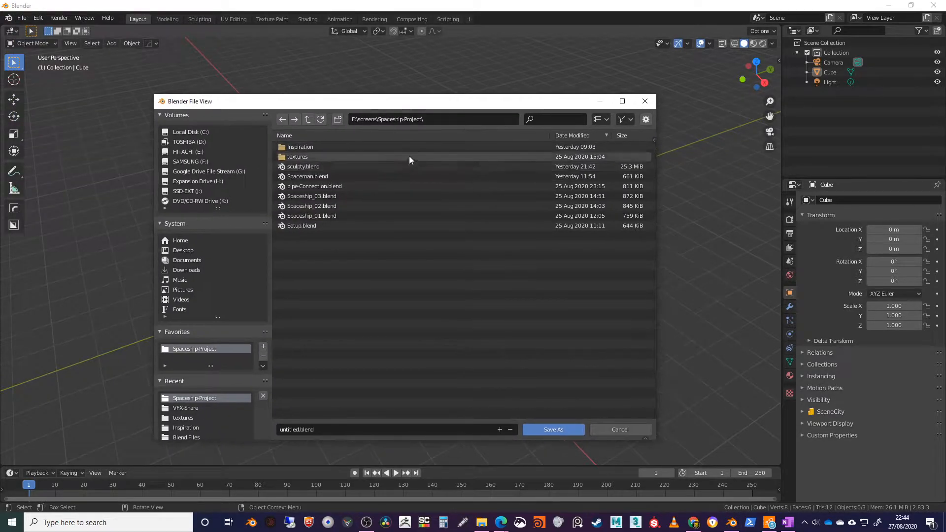
pyautogui.click(307, 119)
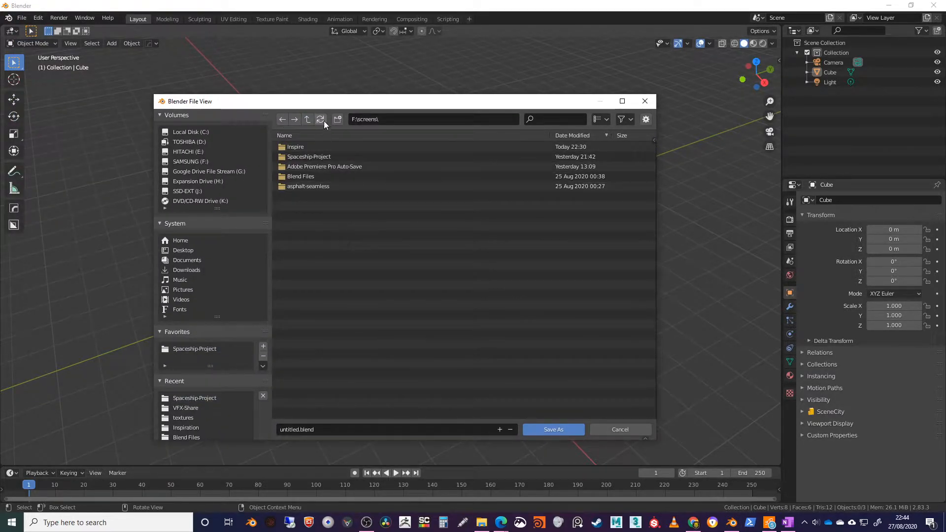
pyautogui.click(337, 119)
pyautogui.write('Ev')
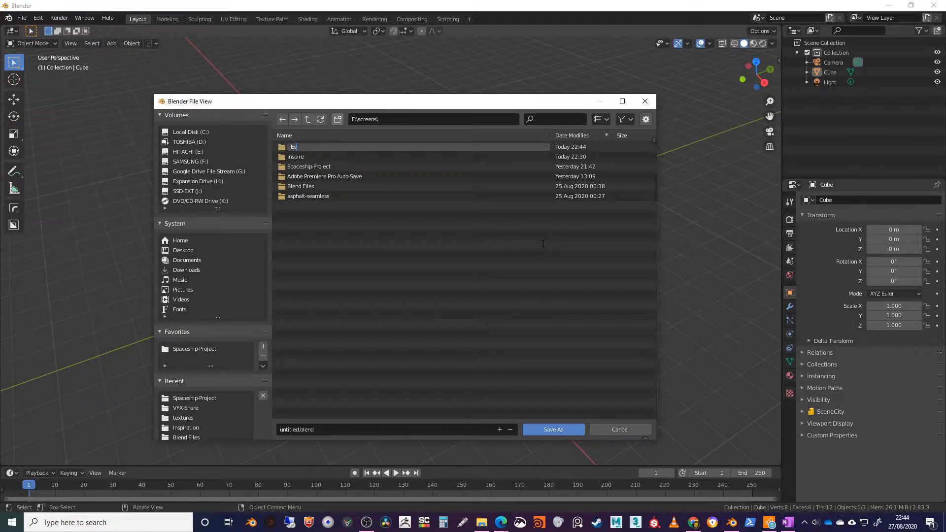
pyautogui.write('eryDay Object')
pyautogui.press('Return')
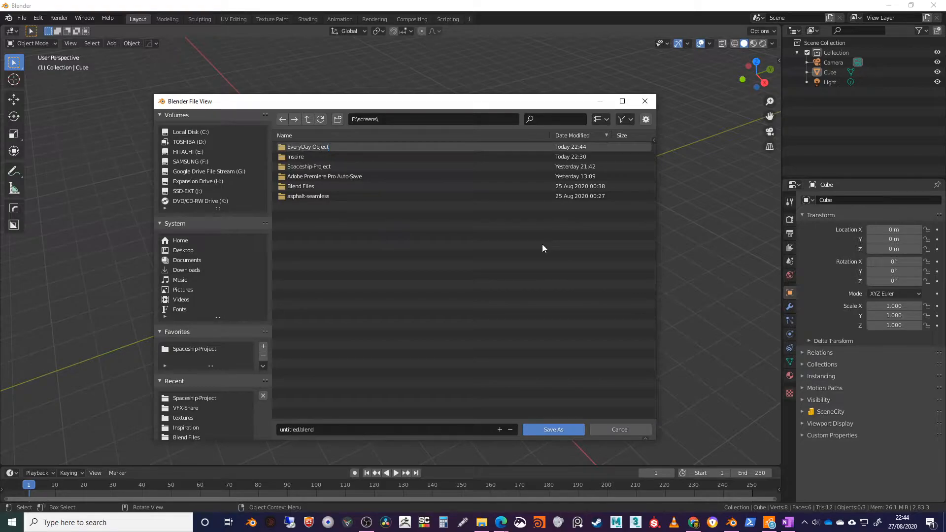
# Add the EveryDay Object folder to the favorites and save the scene in it as Setup.blend.
pyautogui.doubleClick(318, 146)
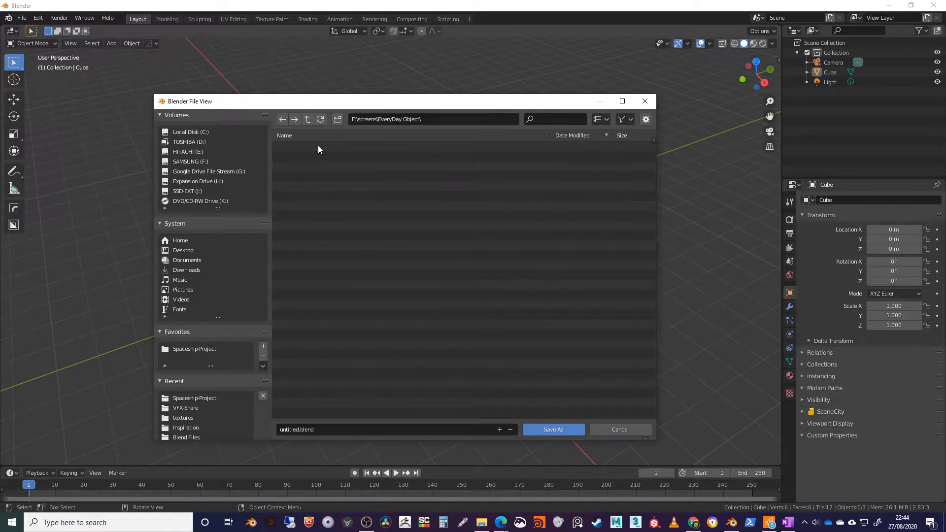
pyautogui.click(263, 346)
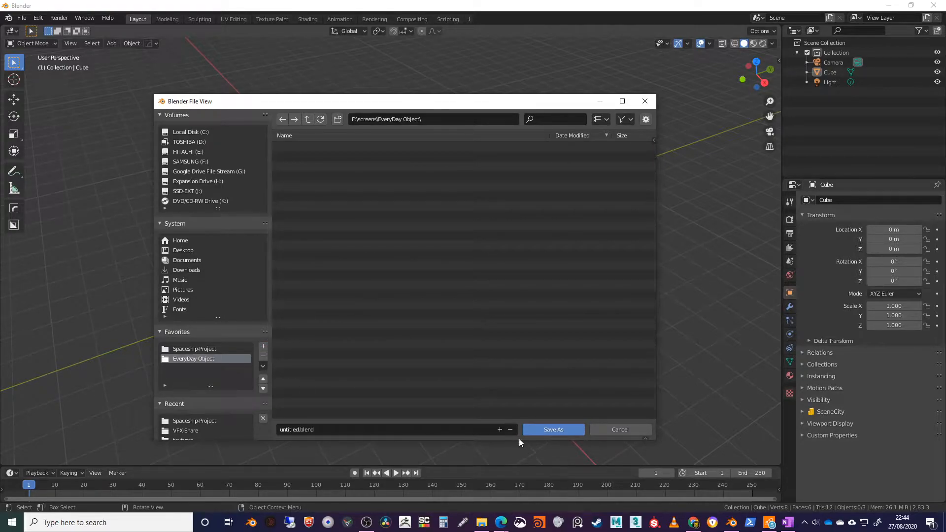
pyautogui.click(394, 429)
pyautogui.write('Se')
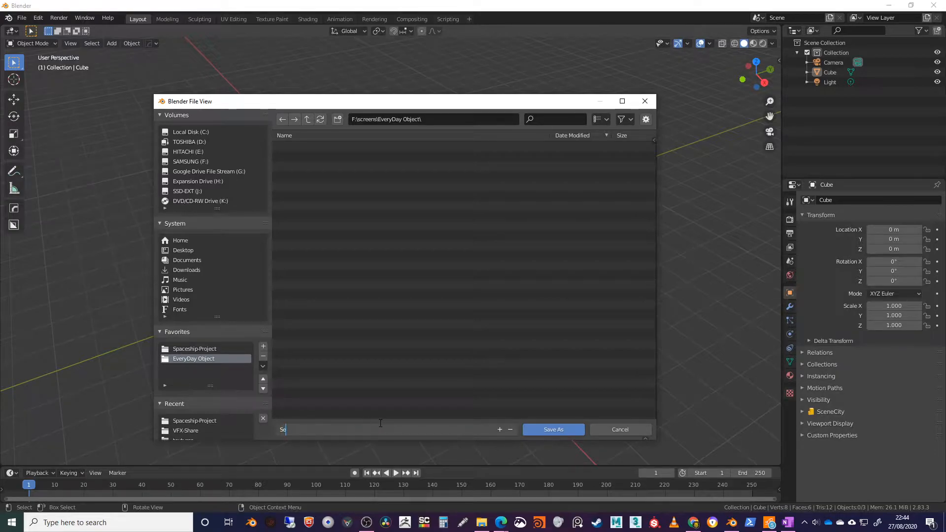
pyautogui.write('tup')
pyautogui.press('Return')
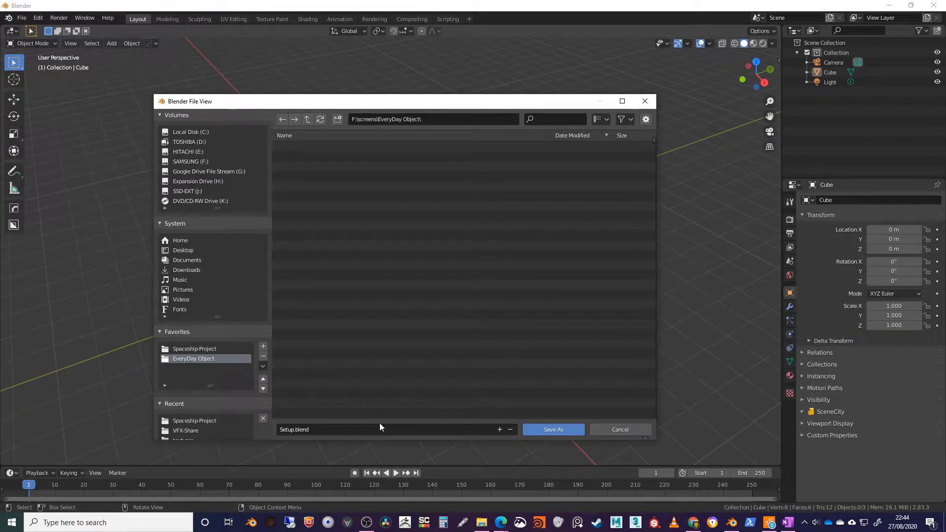
pyautogui.click(560, 430)
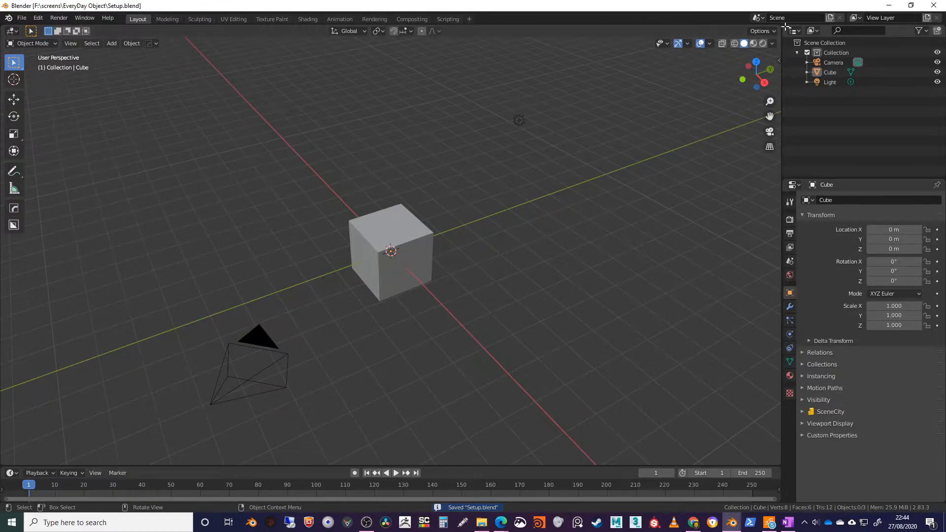
# Split the 3D viewport into two side-by-side areas and turn the new one into an Image Editor.
pyautogui.moveTo(778, 30); pyautogui.dragTo(518, 47)
pyautogui.click(547, 43)
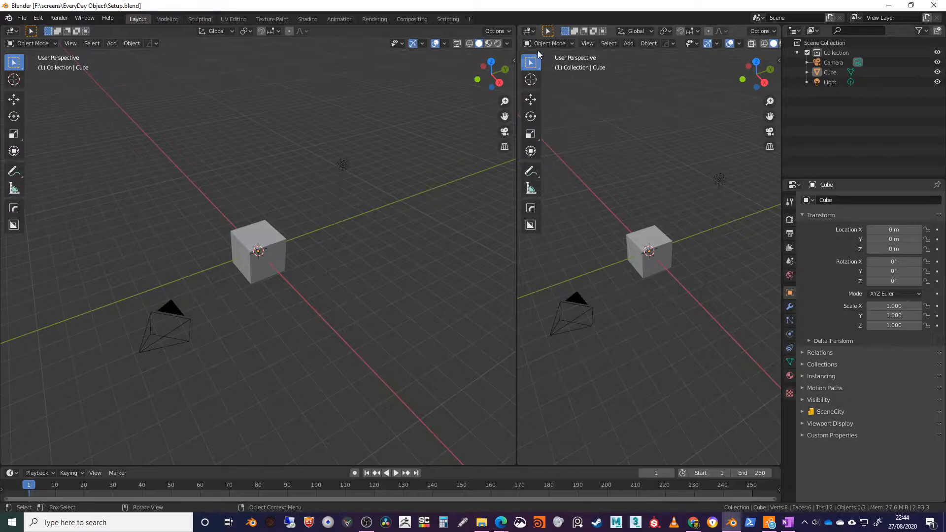
pyautogui.click(529, 31)
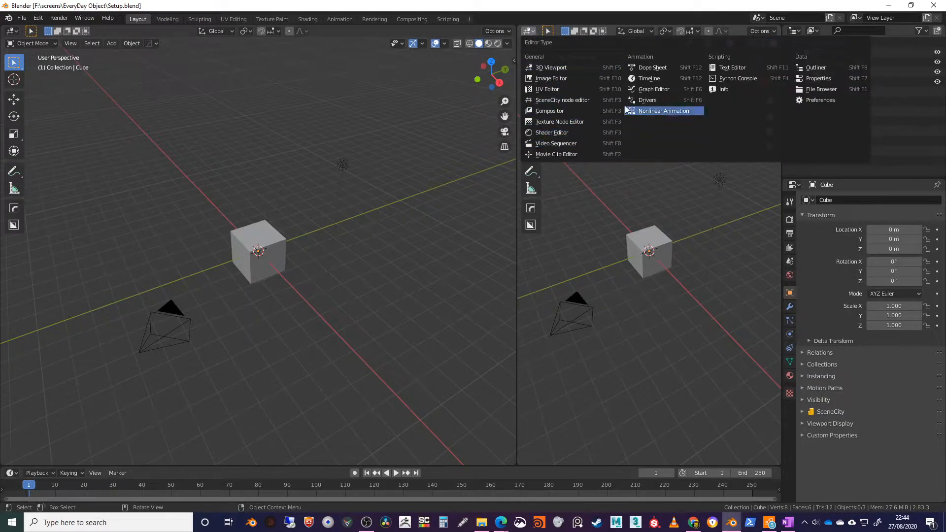
pyautogui.click(562, 81)
# Open adx-firefight-a02-gamingtastatur.jpg from the F:\screens\Inspire folder in the Image Editor.
pyautogui.click(632, 31)
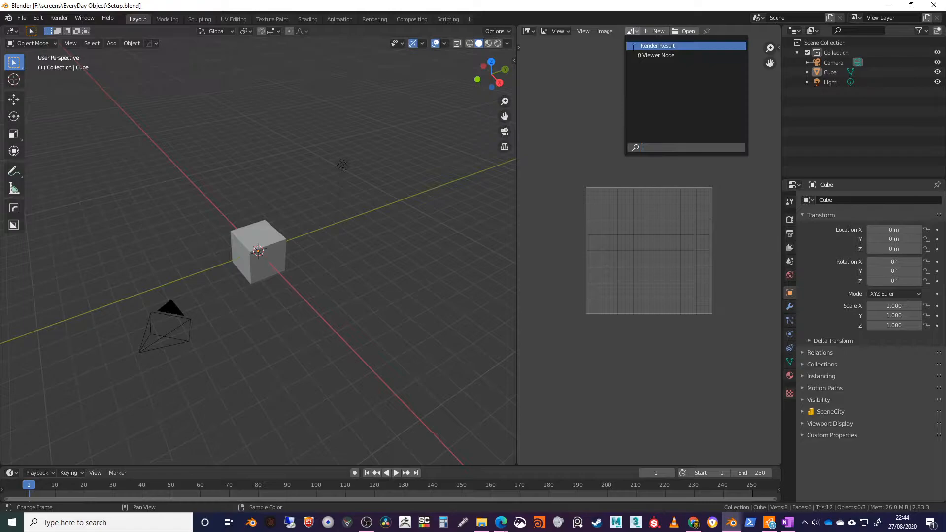
pyautogui.click(691, 55)
pyautogui.click(679, 63)
pyautogui.click(724, 31)
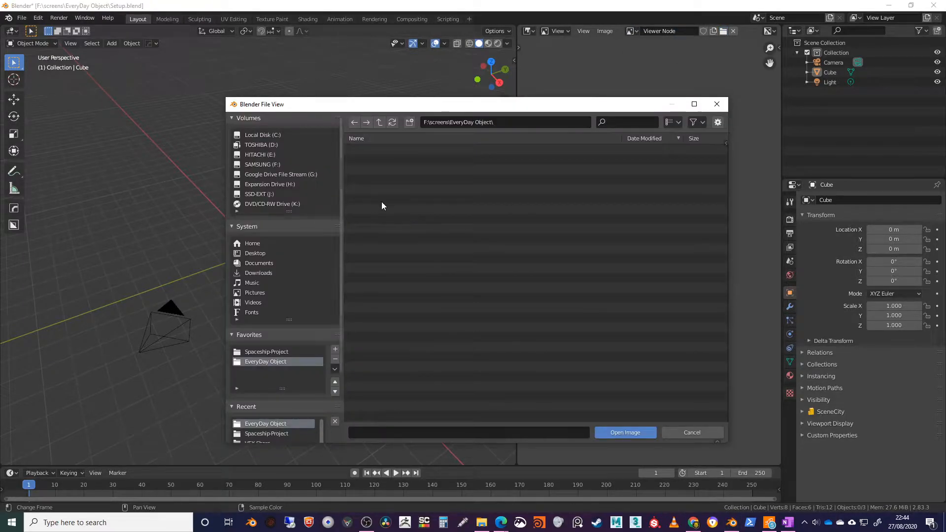
pyautogui.click(379, 122)
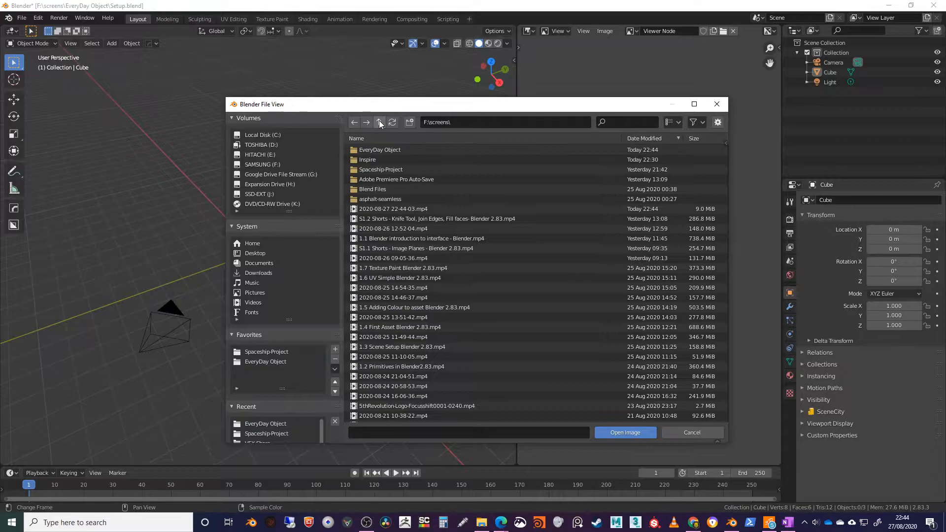
pyautogui.doubleClick(369, 159)
pyautogui.click(383, 151)
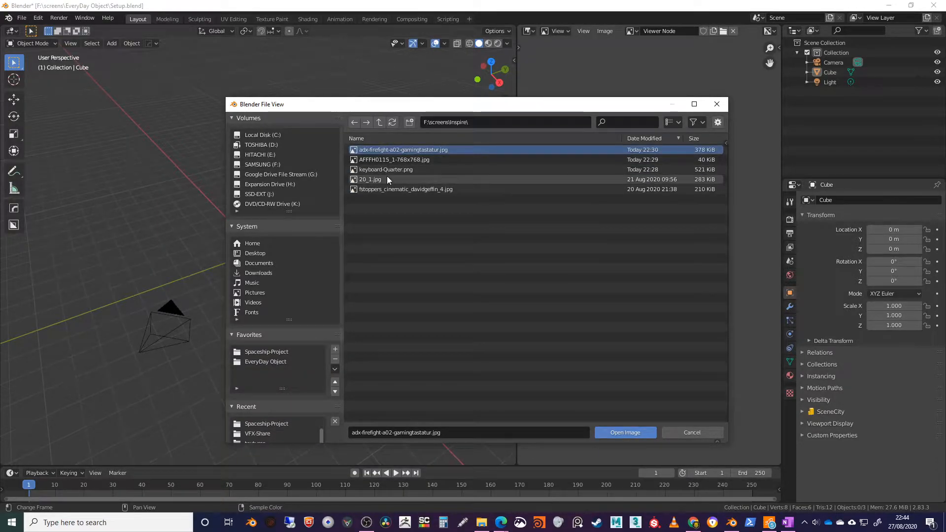
pyautogui.click(628, 431)
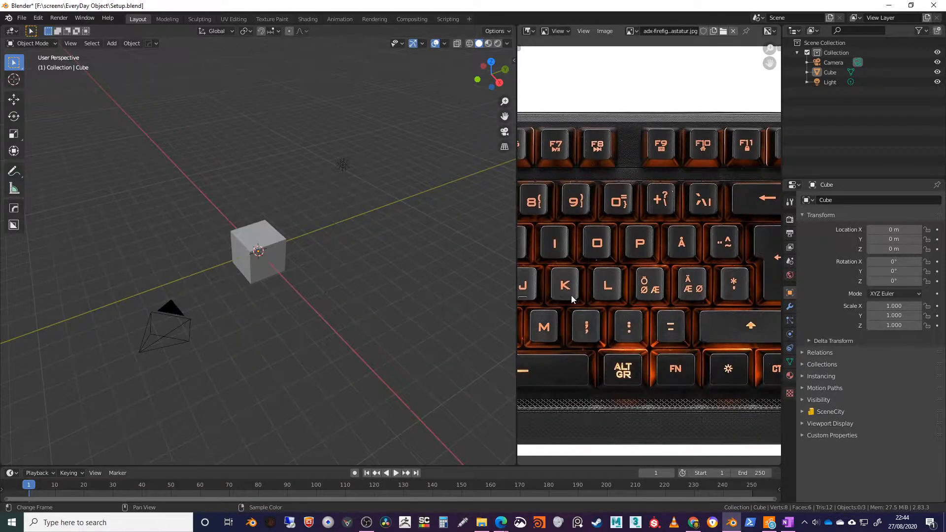
# Fit the keyboard image in view and divide the Image Editor into three stacked areas.
pyautogui.press('Home')
pyautogui.moveTo(629, 328); pyautogui.dragTo(628, 212, button='middle')
pyautogui.moveTo(519, 463); pyautogui.dragTo(533, 198)
pyautogui.moveTo(634, 58); pyautogui.dragTo(625, 180, button='middle')
pyautogui.moveTo(520, 460); pyautogui.dragTo(522, 326)
pyautogui.moveTo(605, 281); pyautogui.dragTo(604, 282, button='middle')
pyautogui.moveTo(616, 347)
pyautogui.mouseDown(button='middle')
pyautogui.moveTo(617, 402)
pyautogui.moveTo(613, 332)
pyautogui.mouseUp(button='middle')
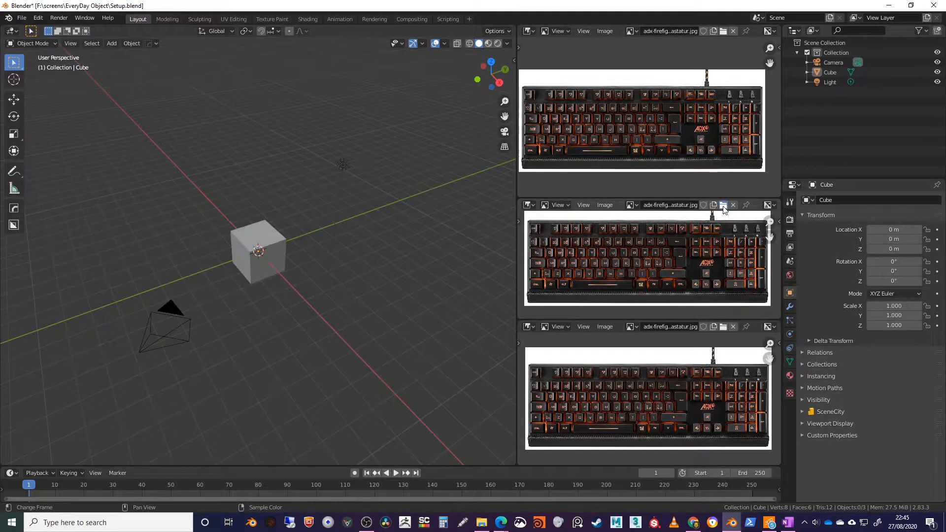
# Load AFFFH0115_1-768x768.jpg into the middle Image Editor.
pyautogui.click(724, 205)
pyautogui.click(386, 159)
pyautogui.click(625, 432)
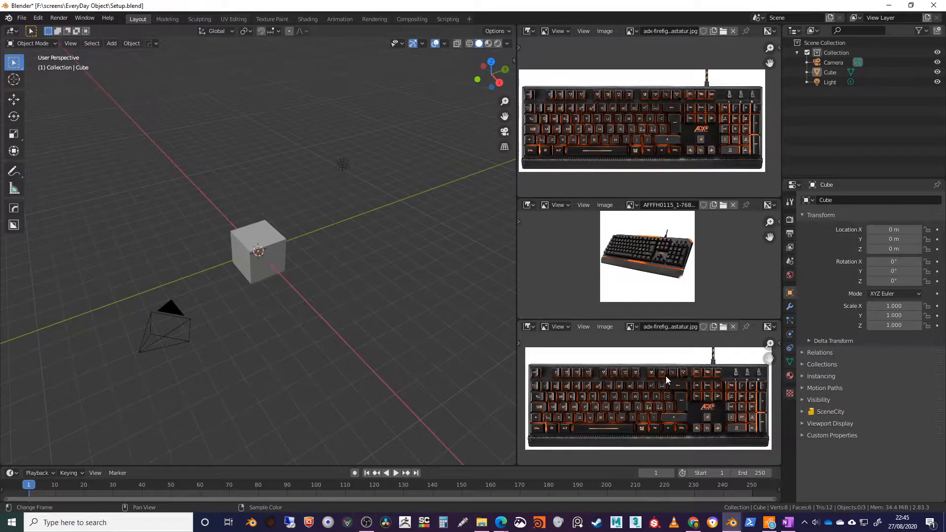
# Load keyboard-Quarter.png into the lowest Image Editor and fit the picture in its area.
pyautogui.click(724, 326)
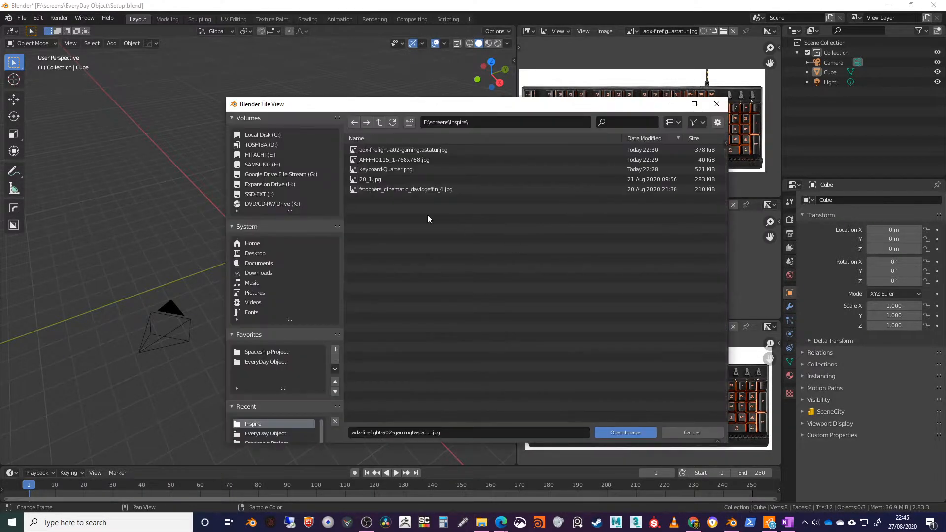
pyautogui.click(376, 190)
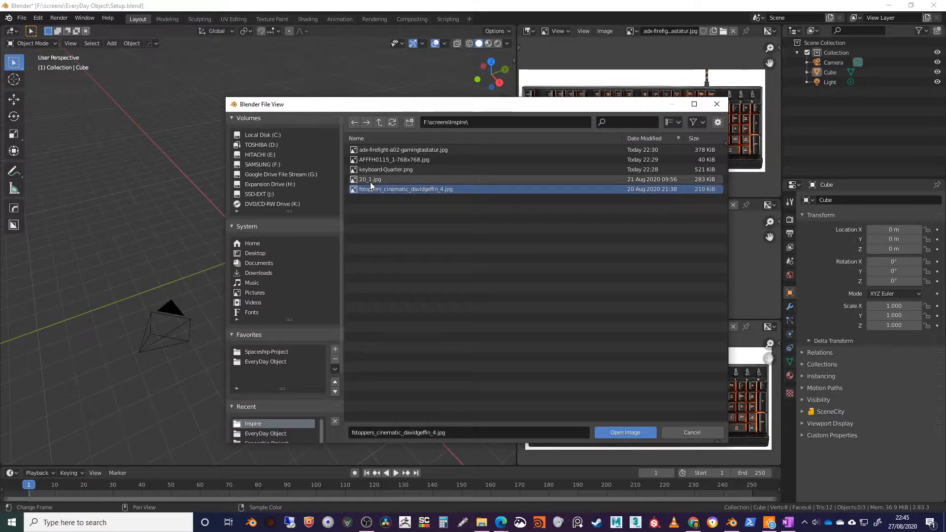
pyautogui.click(372, 170)
pyautogui.click(643, 433)
pyautogui.scroll(5, 653, 415)
pyautogui.scroll(-3, 656, 414)
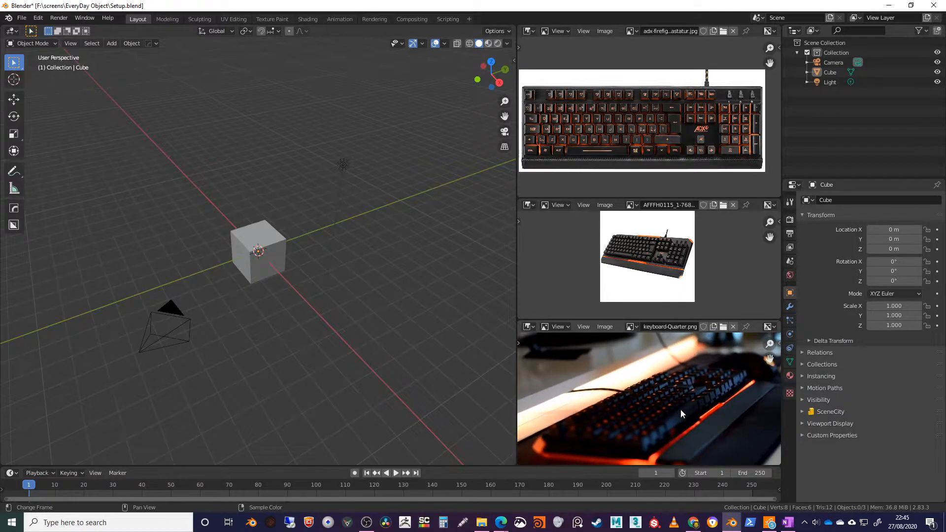
pyautogui.scroll(-1, 681, 410)
# Examine the keys, logo and edges of the keyboard in the angled reference image up close.
pyautogui.scroll(5, 645, 288)
pyautogui.scroll(1, 645, 288)
pyautogui.moveTo(693, 251); pyautogui.dragTo(622, 263, button='middle')
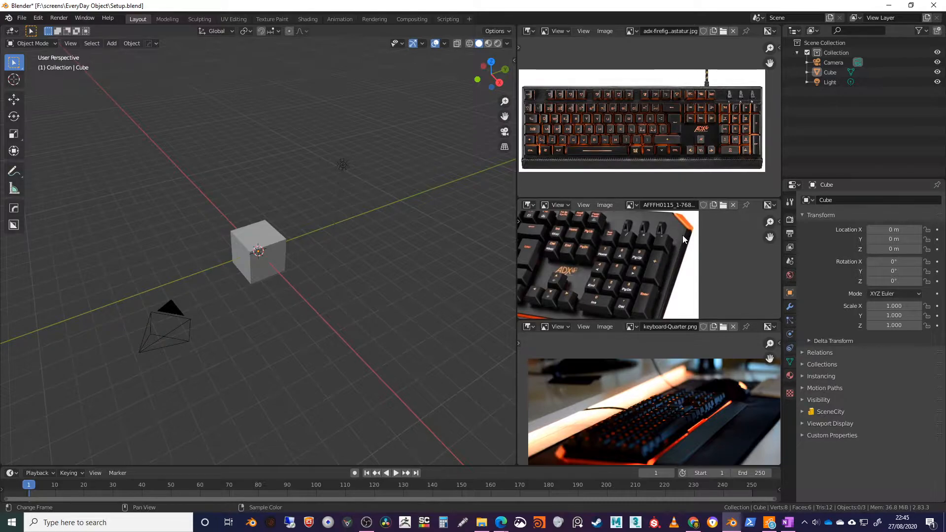
pyautogui.moveTo(602, 276); pyautogui.dragTo(665, 274, button='middle')
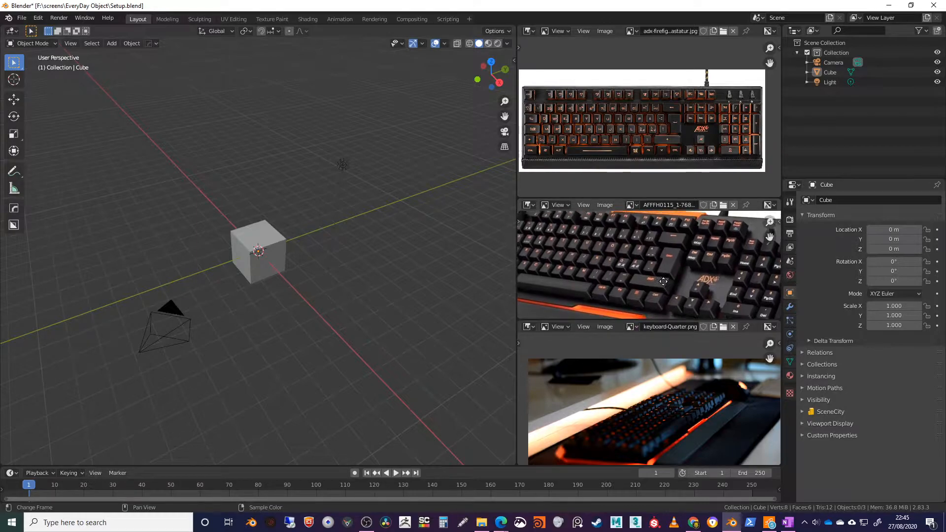
pyautogui.scroll(4, 651, 152)
pyautogui.scroll(-5, 656, 148)
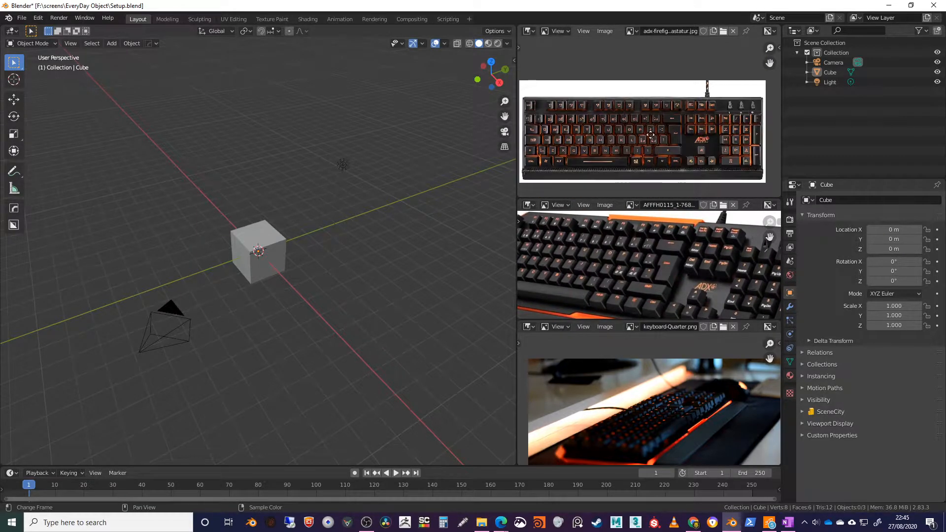
pyautogui.moveTo(285, 185)
pyautogui.keyDown('shift'); pyautogui.mouseDown(button='middle')
pyautogui.moveTo(285, 201)
pyautogui.moveTo(286, 189)
pyautogui.mouseUp(button='middle'); pyautogui.keyUp('shift')
pyautogui.keyDown('shift'); pyautogui.moveTo(348, 165); pyautogui.dragTo(336, 172, button='middle'); pyautogui.keyUp('shift')
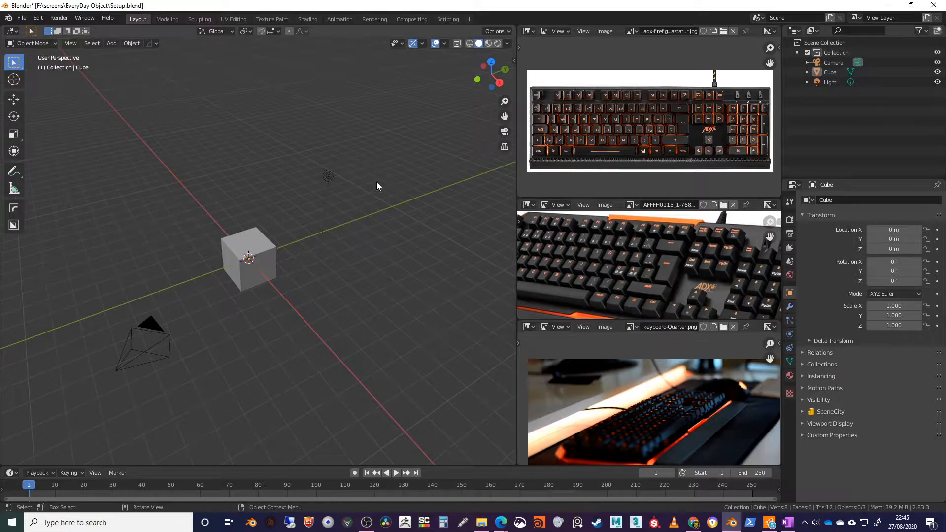
# Select the default cube and show its Delta Transform values.
pyautogui.click(245, 241)
pyautogui.moveTo(331, 220); pyautogui.dragTo(326, 233, button='middle')
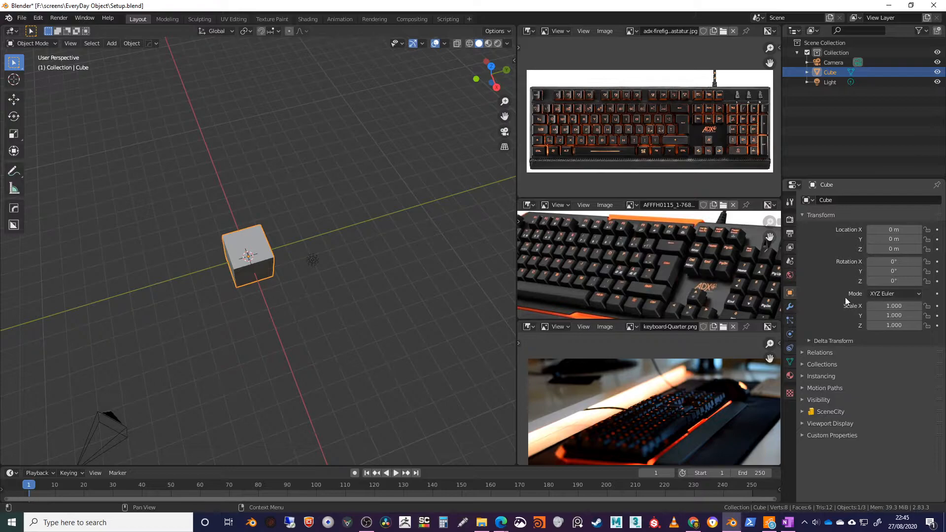
pyautogui.click(811, 341)
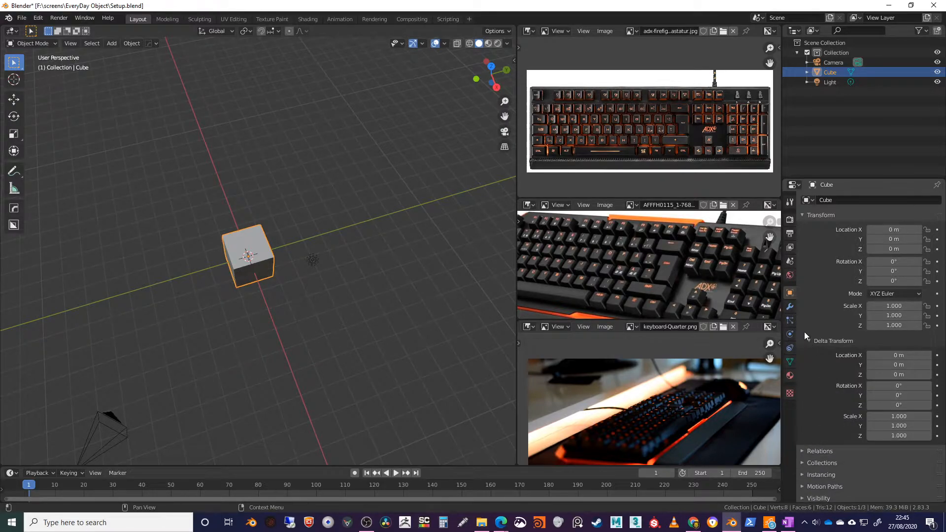
pyautogui.moveTo(886, 416); pyautogui.dragTo(921, 439)
pyautogui.hotkey('ctrl', 'z')
pyautogui.hotkey('ctrl', 'z')
pyautogui.hotkey('ctrl', 'z')
# Set the cube's delta scale X to 0.6.
pyautogui.moveTo(377, 306); pyautogui.dragTo(419, 344, button='middle')
pyautogui.click(897, 416)
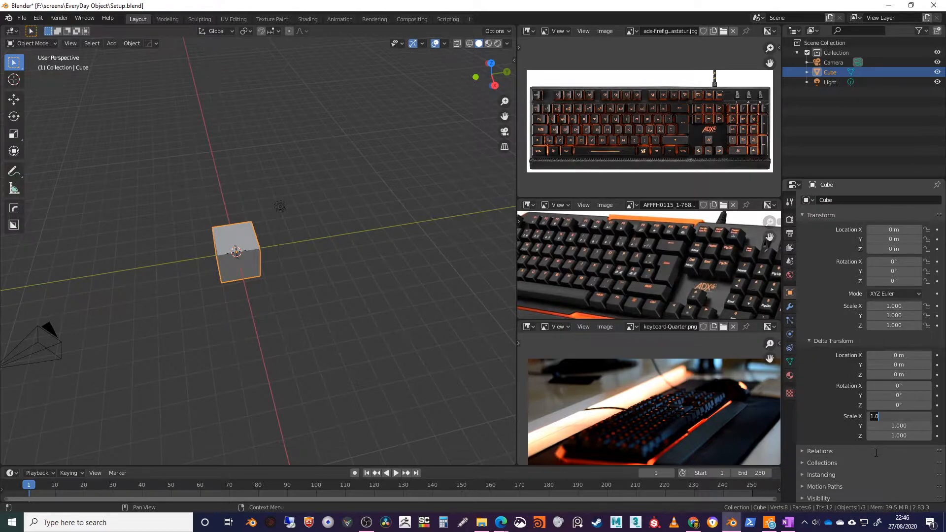
pyautogui.press('BackSpace')
pyautogui.press('Return')
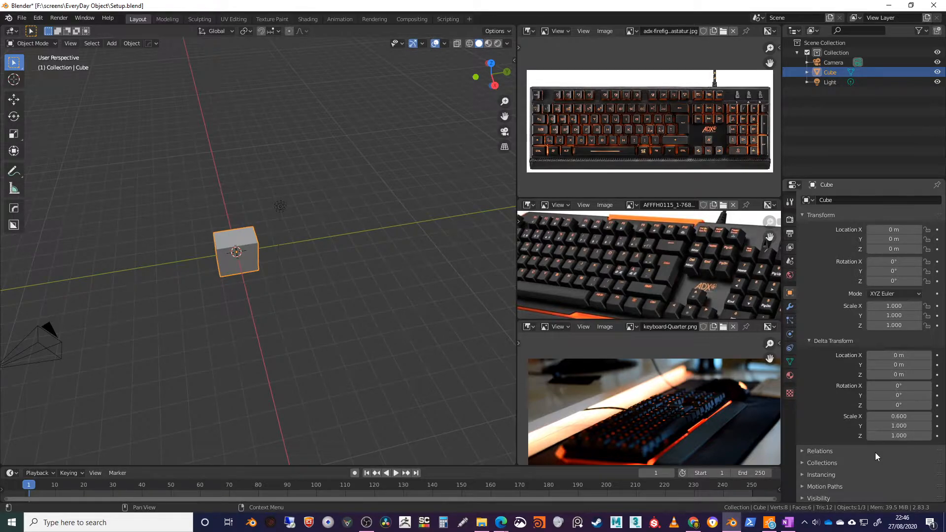
# Set the cube's delta scale to 0.17 in X and 0.6 in Y.
pyautogui.moveTo(266, 340); pyautogui.dragTo(321, 363, button='middle')
pyautogui.scroll(3, 321, 363)
pyautogui.doubleClick(899, 416)
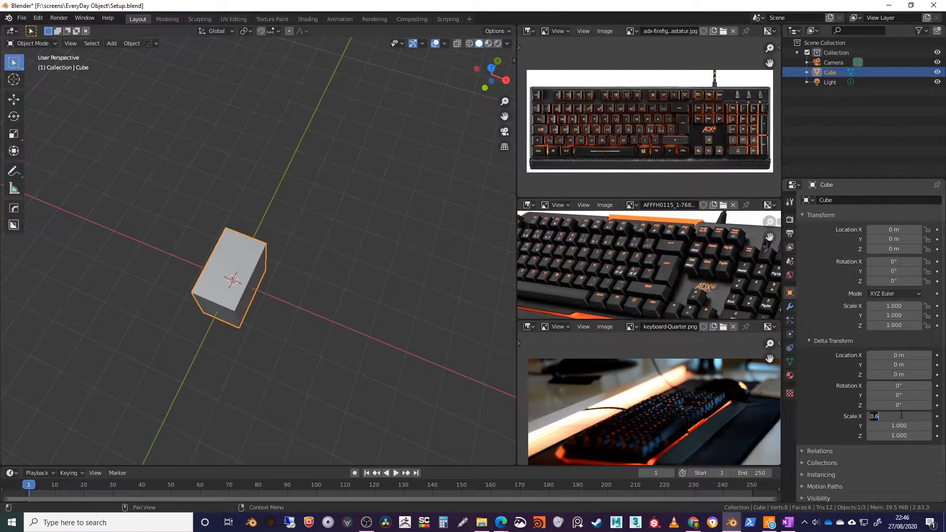
pyautogui.write('.17')
pyautogui.press('Return')
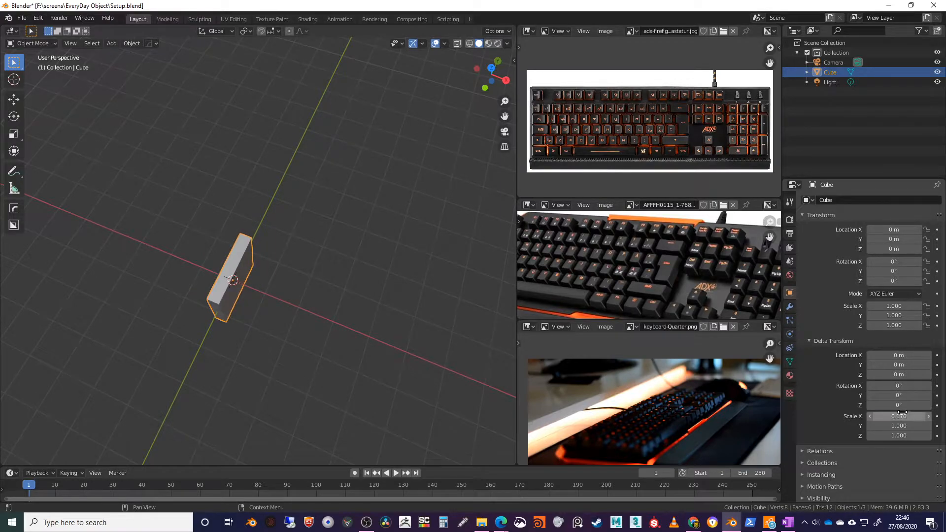
pyautogui.click(908, 426)
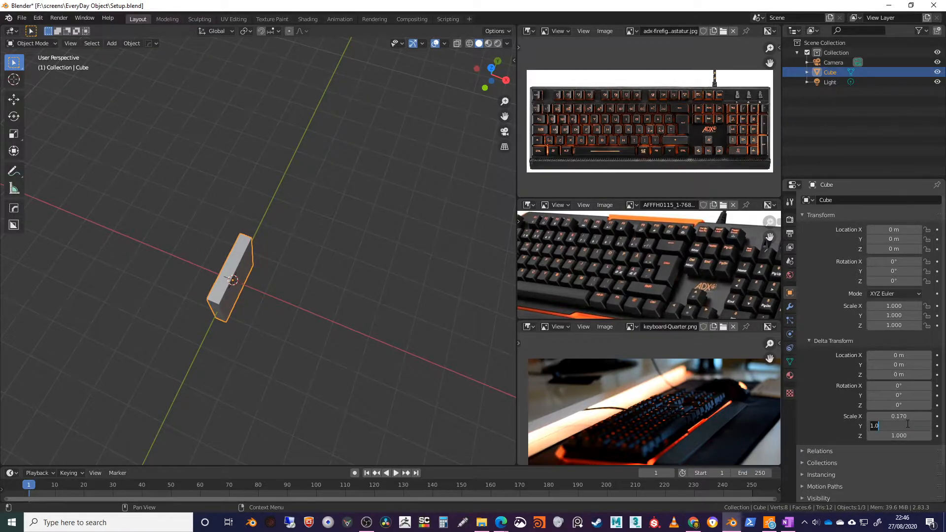
pyautogui.write('.6')
pyautogui.press('Return')
# Set the cube's delta scale Z to 0.05 and check the flat slab against the keyboard references.
pyautogui.click(901, 436)
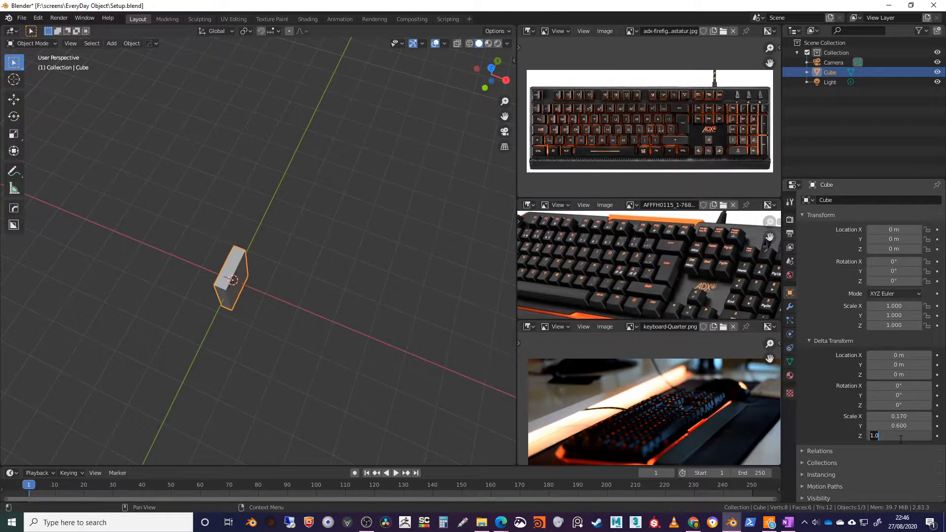
pyautogui.press('BackSpace')
pyautogui.write('.05')
pyautogui.press('Return')
pyautogui.moveTo(448, 457); pyautogui.dragTo(276, 339, button='middle')
pyautogui.keyDown('shift'); pyautogui.moveTo(211, 265); pyautogui.dragTo(375, 298, button='middle'); pyautogui.keyUp('shift')
pyautogui.scroll(4, 375, 299)
pyautogui.keyDown('shift'); pyautogui.moveTo(450, 359); pyautogui.dragTo(314, 351, button='middle'); pyautogui.keyUp('shift')
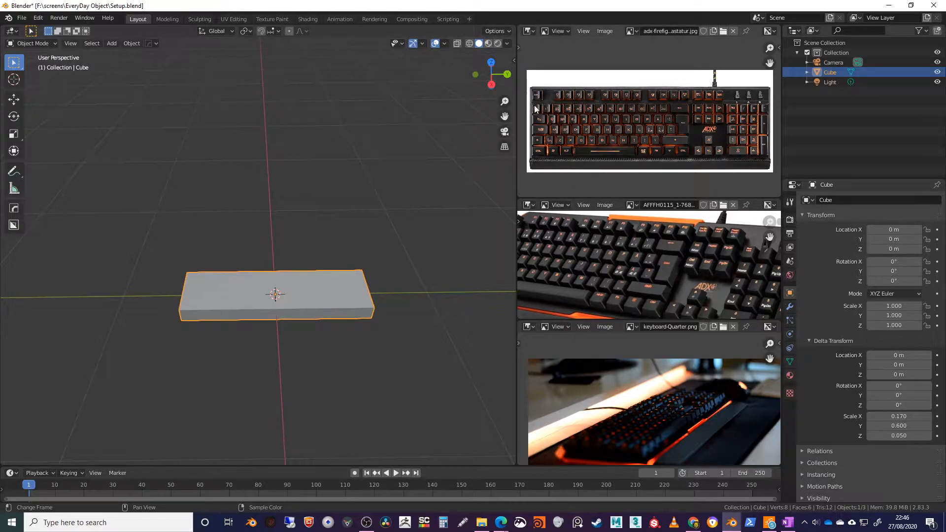
pyautogui.moveTo(337, 295); pyautogui.dragTo(347, 320, button='middle')
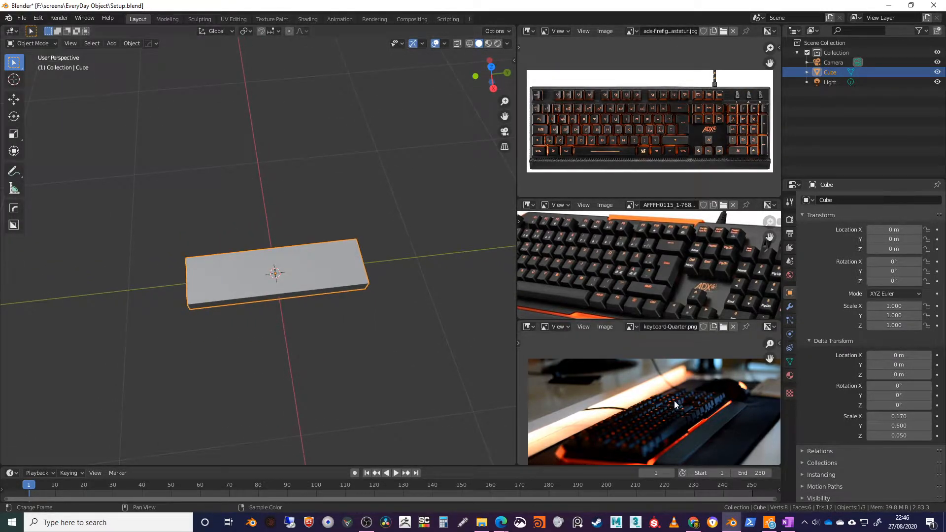
# Set the cube's delta scale to 0.6 in X and 0.17 in Y.
pyautogui.click(908, 416)
pyautogui.write('0.6')
pyautogui.press('Return')
pyautogui.click(913, 426)
pyautogui.press('BackSpace')
pyautogui.write('.17')
pyautogui.press('Return')
pyautogui.moveTo(302, 380); pyautogui.dragTo(197, 235, button='middle')
pyautogui.scroll(2, 343, 325)
pyautogui.keyDown('shift'); pyautogui.moveTo(356, 272); pyautogui.dragTo(350, 290, button='middle'); pyautogui.keyUp('shift')
# Rename the cube object as Shape-Keyboard.
pyautogui.doubleClick(831, 72)
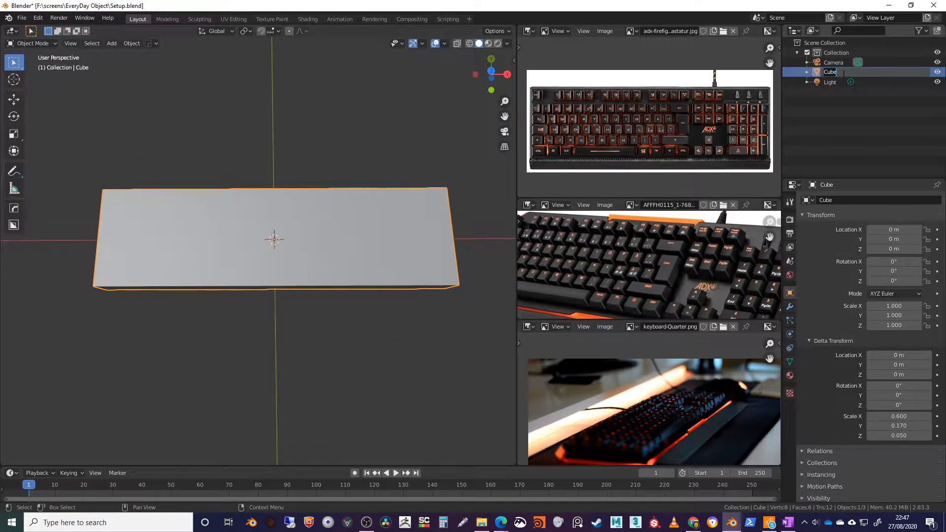
pyautogui.write('Shapo')
pyautogui.write('-Keyboard')
pyautogui.press('Return')
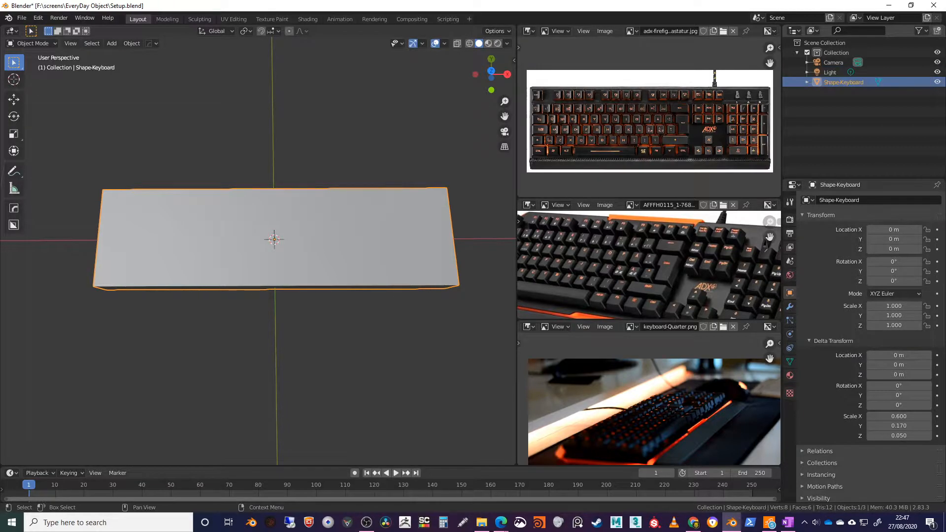
pyautogui.scroll(2, 388, 221)
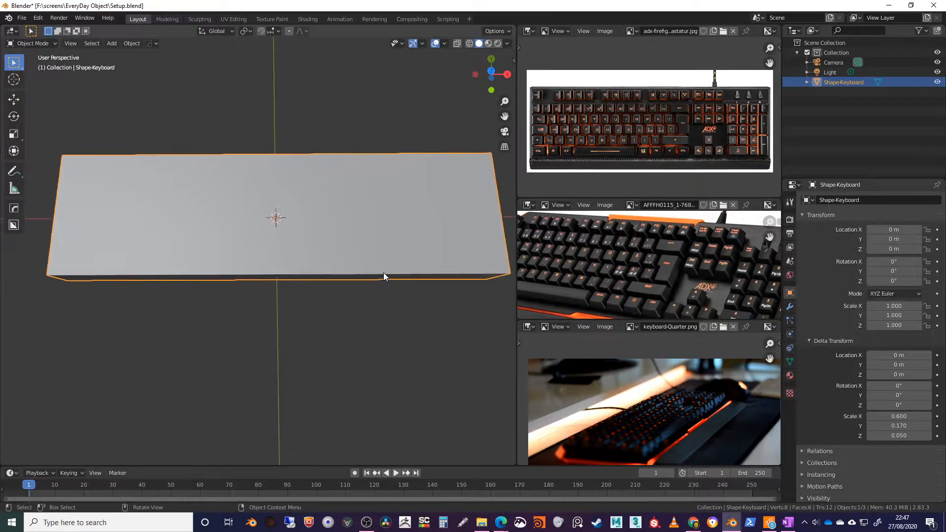
pyautogui.keyDown('shift'); pyautogui.moveTo(398, 215); pyautogui.dragTo(339, 228, button='middle'); pyautogui.keyUp('shift')
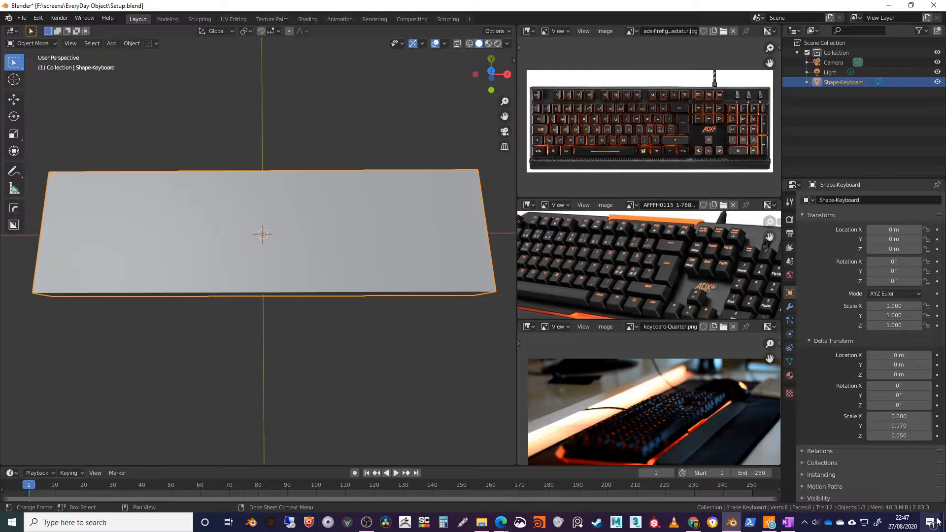
# In top orthographic view, add adx-firefight-a02-gamingtastatur.jpg from File Explorer to the scene as a reference image.
pyautogui.click(485, 525)
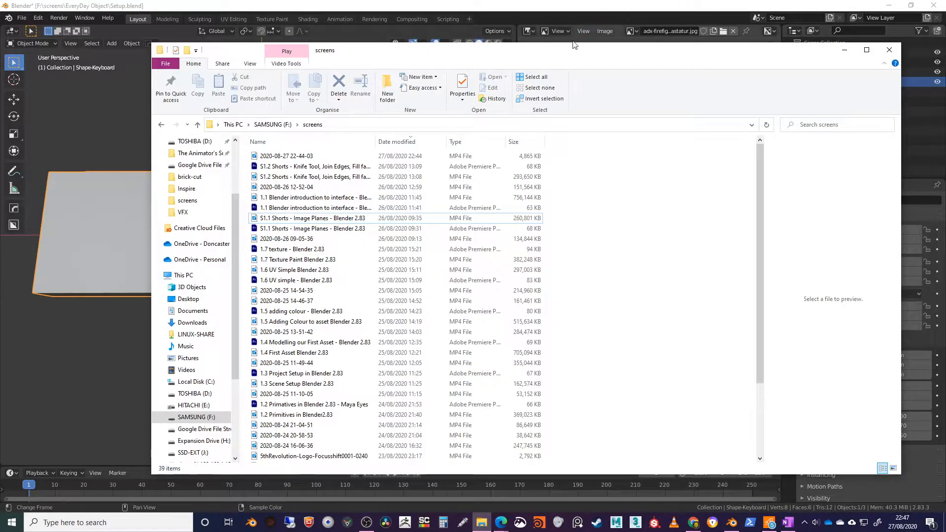
pyautogui.click(485, 525)
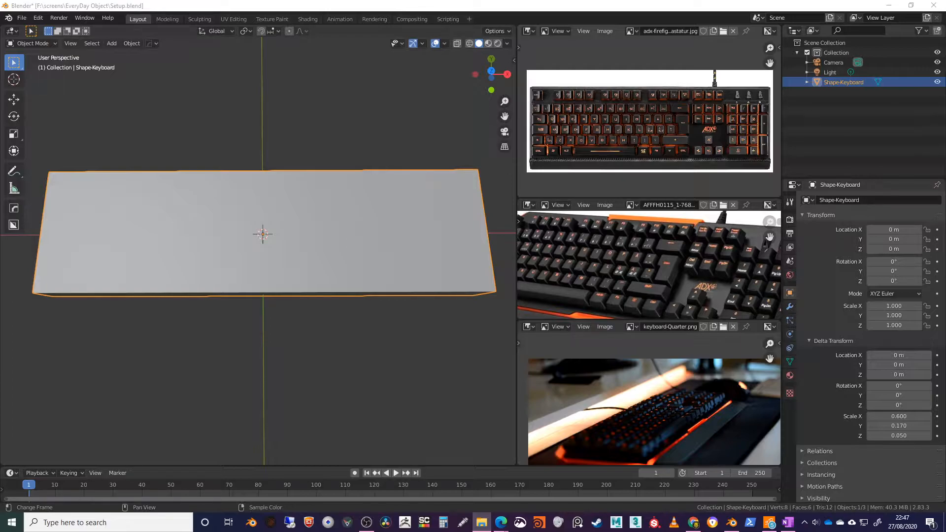
pyautogui.moveTo(97, 111); pyautogui.dragTo(101, 116, button='middle')
pyautogui.press('z')
pyautogui.press('Escape')
pyautogui.press('`')
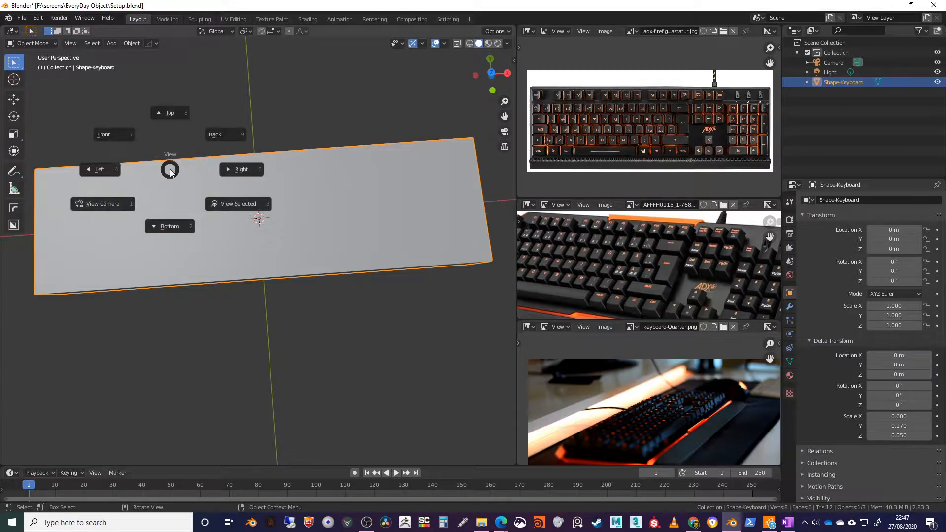
pyautogui.click(179, 117)
pyautogui.keyDown('shift'); pyautogui.moveTo(307, 186); pyautogui.dragTo(335, 296, button='middle'); pyautogui.keyUp('shift')
pyautogui.scroll(-4, 335, 297)
pyautogui.keyDown('shift'); pyautogui.moveTo(345, 261); pyautogui.dragTo(344, 272, button='middle'); pyautogui.keyUp('shift')
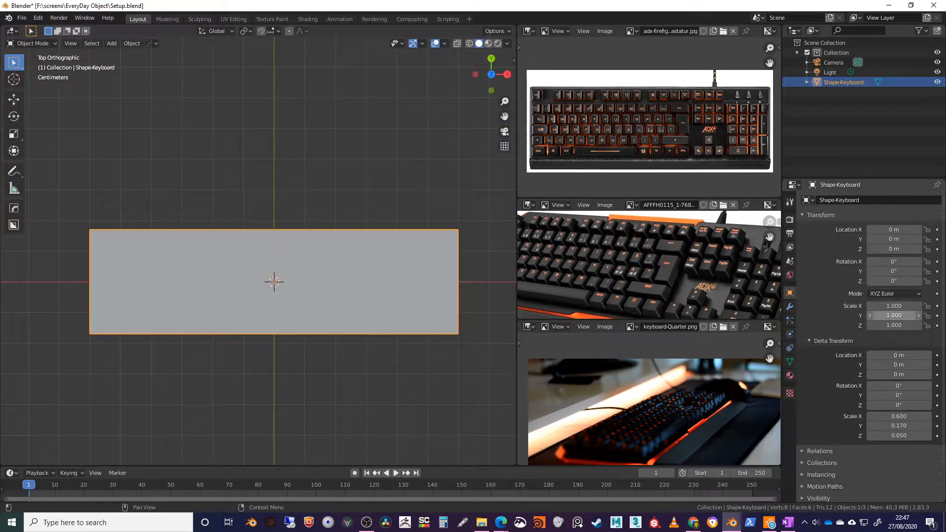
pyautogui.hotkey('alt', 'Tab')
pyautogui.moveTo(265, 167); pyautogui.dragTo(267, 168)
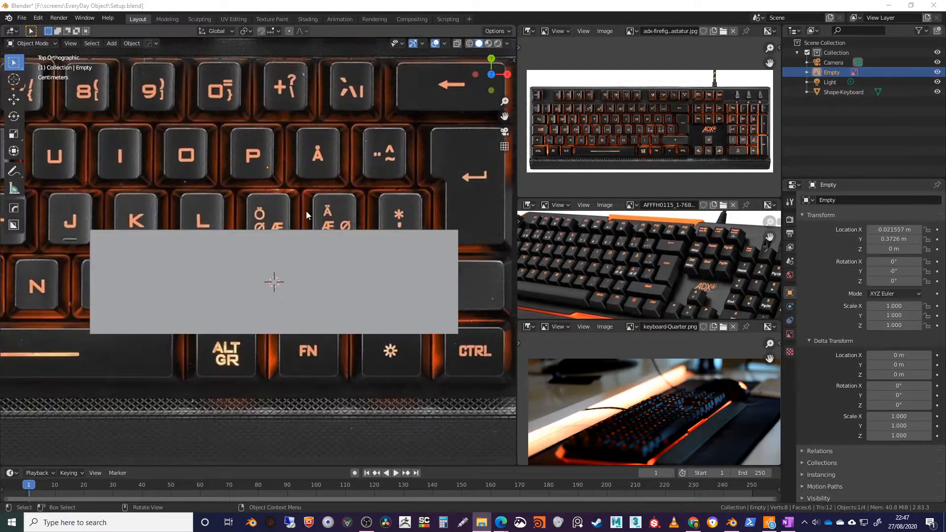
# Widen the 3D viewport over the image editors to get a larger working view of the slab and reference image.
pyautogui.scroll(-3, 350, 233)
pyautogui.moveTo(350, 233); pyautogui.dragTo(421, 177, button='middle')
pyautogui.scroll(2, 390, 242)
pyautogui.keyDown('shift'); pyautogui.moveTo(410, 256); pyautogui.dragTo(417, 218, button='middle'); pyautogui.keyUp('shift')
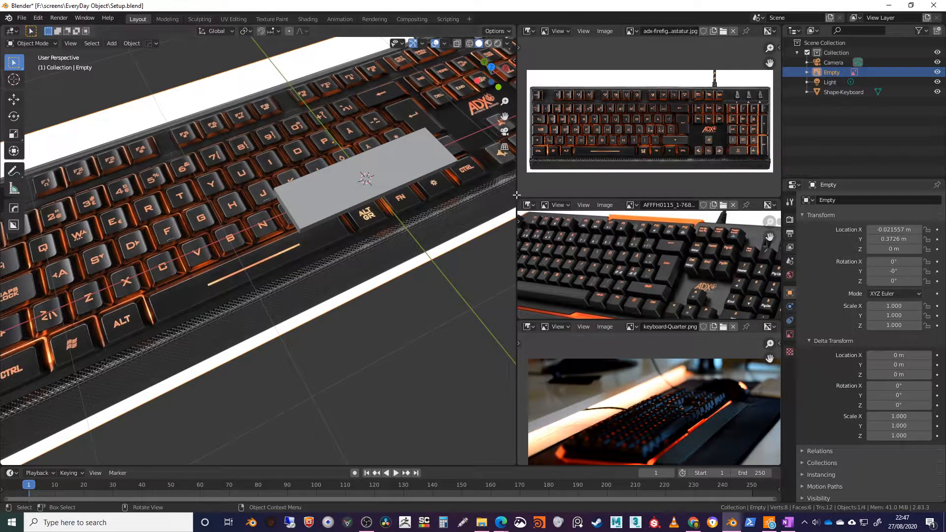
pyautogui.moveTo(516, 195); pyautogui.dragTo(766, 196)
pyautogui.moveTo(541, 212); pyautogui.dragTo(788, 139, button='middle')
pyautogui.scroll(-2, 575, 313)
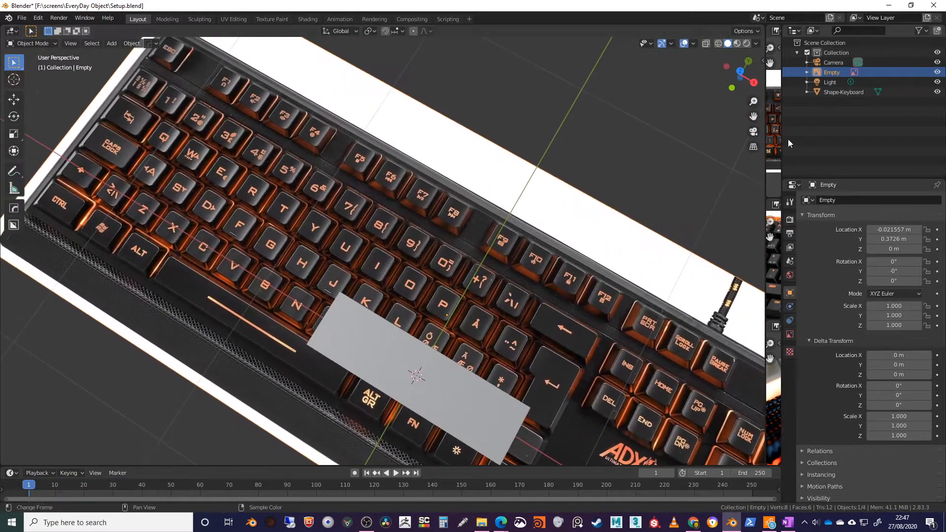
# Enable transparency on the reference image with an opacity of 0.366 and set its depth to Front.
pyautogui.click(806, 72)
pyautogui.moveTo(594, 266); pyautogui.dragTo(607, 258, button='middle')
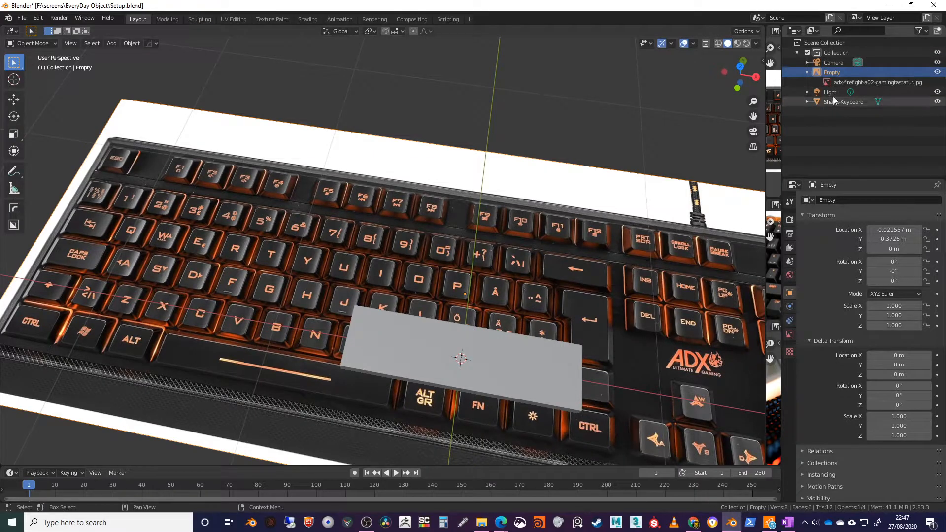
pyautogui.click(790, 335)
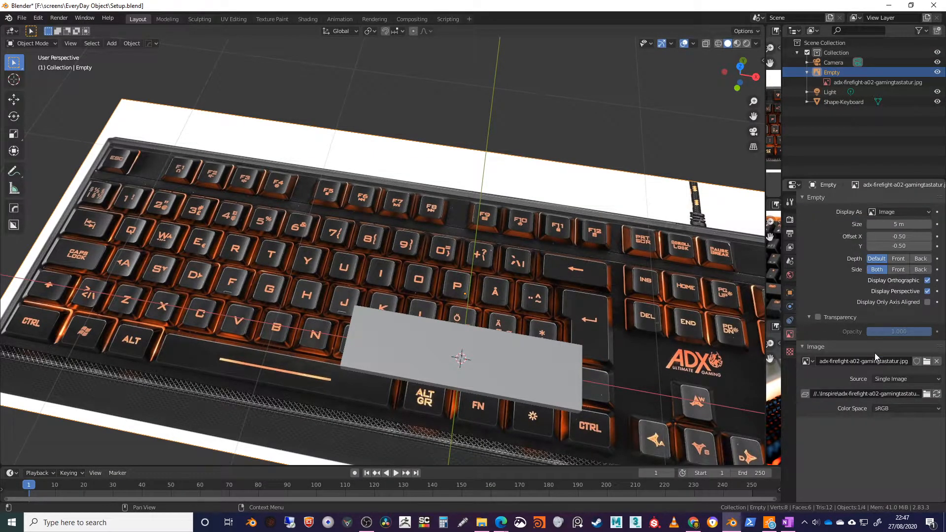
pyautogui.click(816, 317)
pyautogui.moveTo(886, 330); pyautogui.dragTo(846, 330)
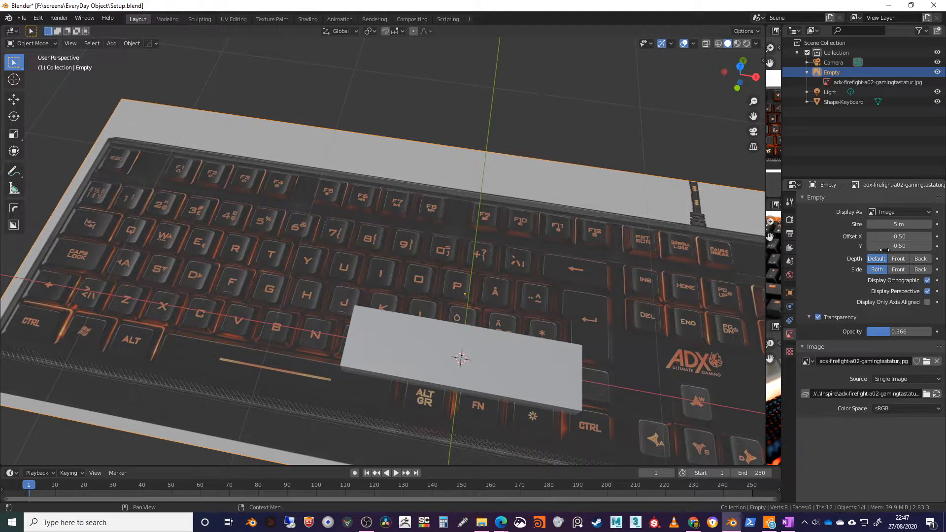
pyautogui.click(897, 258)
# Set the reference image's size to 0.6 m and raise it to 1.2 m to roughly match the slab's width.
pyautogui.moveTo(609, 325)
pyautogui.mouseDown(button='middle')
pyautogui.moveTo(639, 323)
pyautogui.moveTo(605, 312)
pyautogui.moveTo(715, 341)
pyautogui.mouseUp(button='middle')
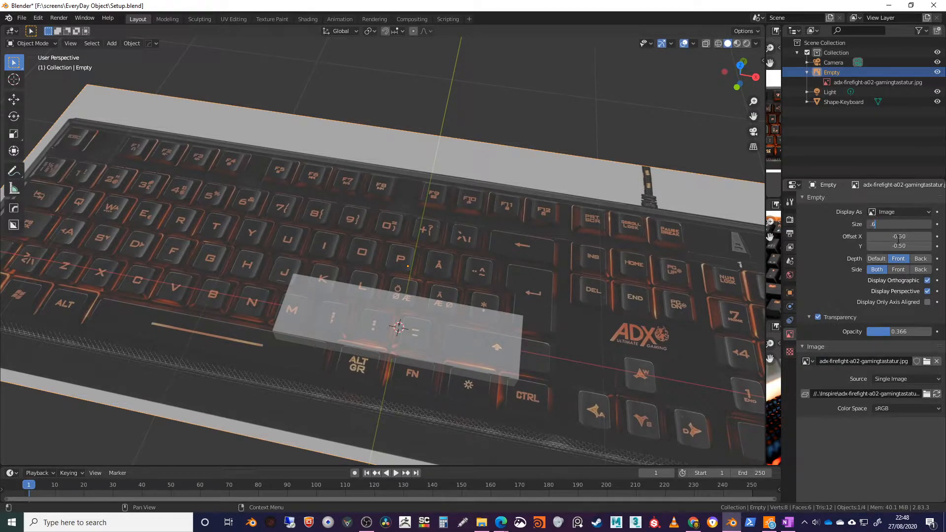
pyautogui.press('Return')
pyautogui.moveTo(563, 281); pyautogui.dragTo(479, 294, button='middle')
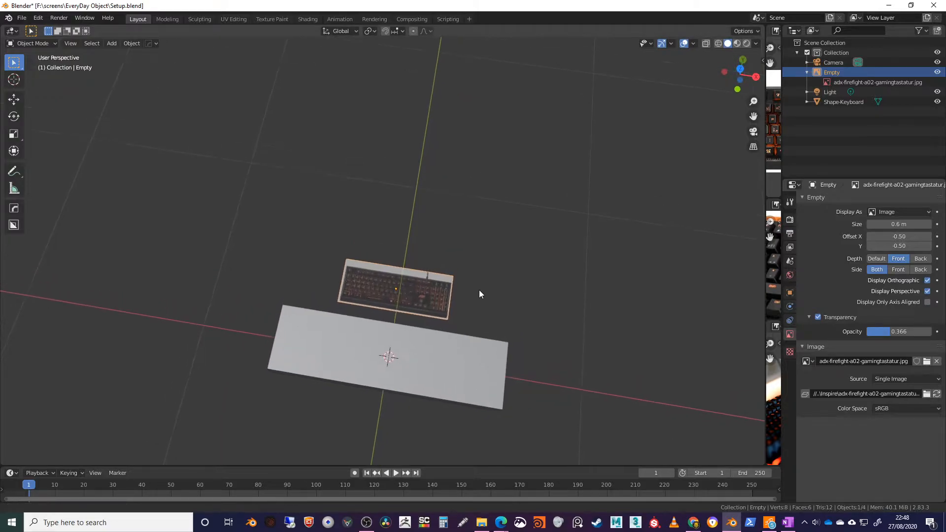
pyautogui.moveTo(899, 224); pyautogui.dragTo(931, 225)
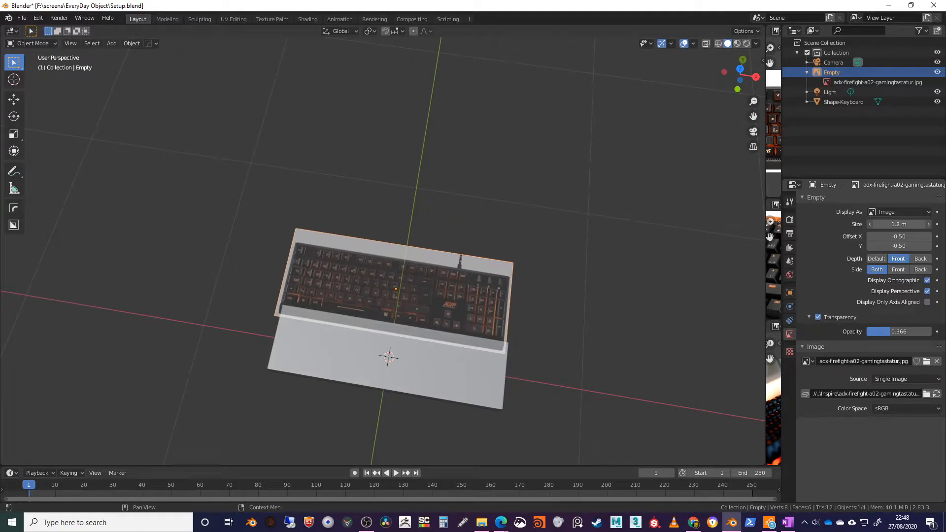
pyautogui.keyDown('shift'); pyautogui.moveTo(479, 314); pyautogui.dragTo(504, 232, button='middle'); pyautogui.keyUp('shift')
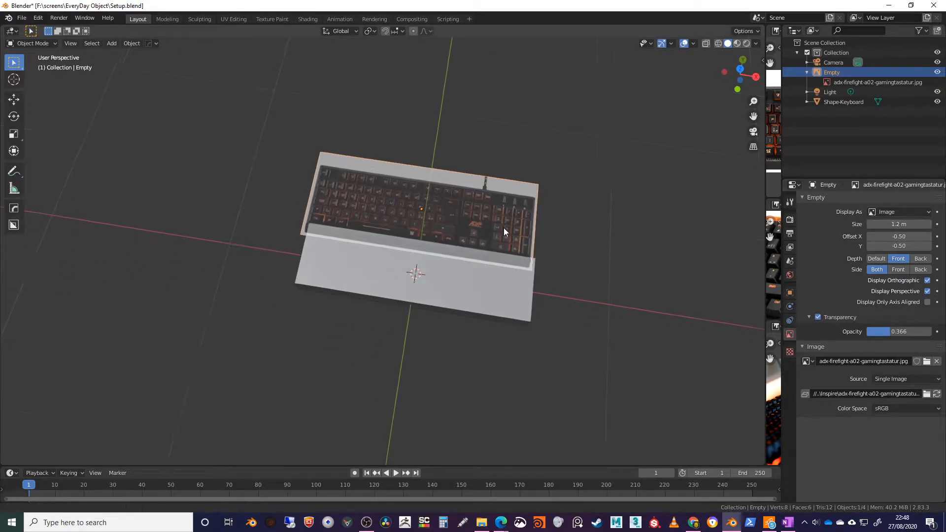
# Move the reference image in top view so the pictured keyboard lies over the slab, and check the overlap.
pyautogui.click(739, 70)
pyautogui.scroll(4, 566, 279)
pyautogui.keyDown('shift'); pyautogui.moveTo(566, 279); pyautogui.dragTo(502, 233, button='middle'); pyautogui.keyUp('shift')
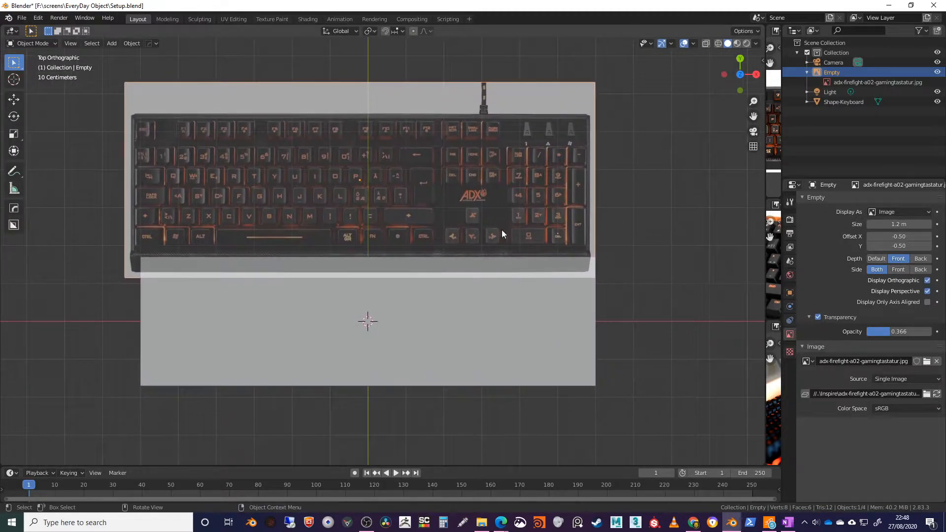
pyautogui.click(15, 100)
pyautogui.moveTo(363, 179); pyautogui.dragTo(369, 312)
pyautogui.moveTo(648, 289); pyautogui.dragTo(550, 268, button='middle')
pyautogui.scroll(3, 555, 297)
pyautogui.click(647, 172)
# Create a collection named REF and move the reference image Empty into it.
pyautogui.click(842, 71)
pyautogui.rightClick(815, 147)
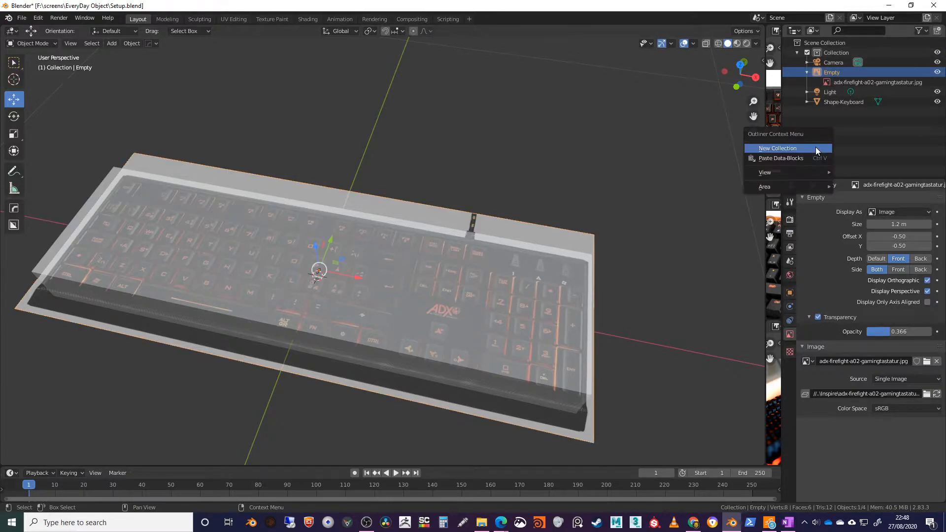
pyautogui.click(783, 148)
pyautogui.doubleClick(837, 112)
pyautogui.write('REF')
pyautogui.press('Return')
pyautogui.moveTo(829, 74); pyautogui.dragTo(832, 114)
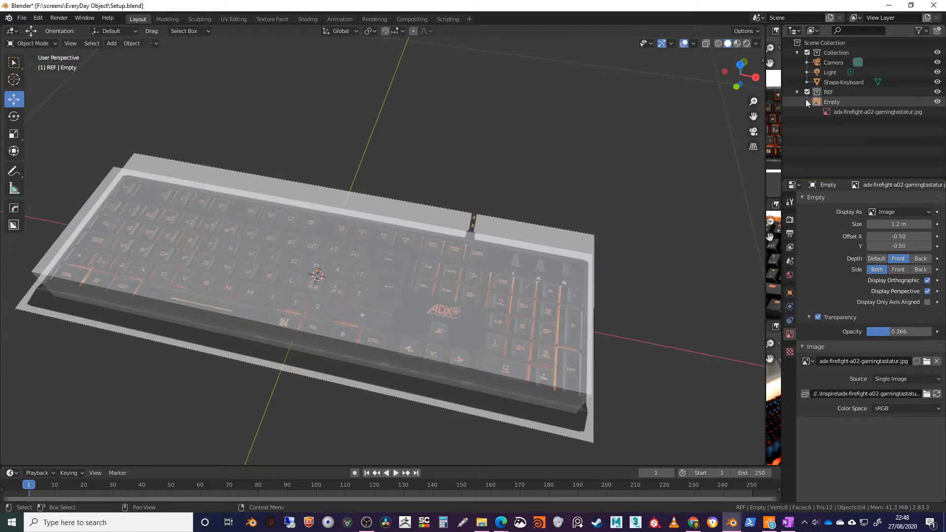
# Show the selectable restriction toggles in the Outliner and make the REF collection unselectable, testing it in the viewport.
pyautogui.click(919, 30)
pyautogui.click(852, 63)
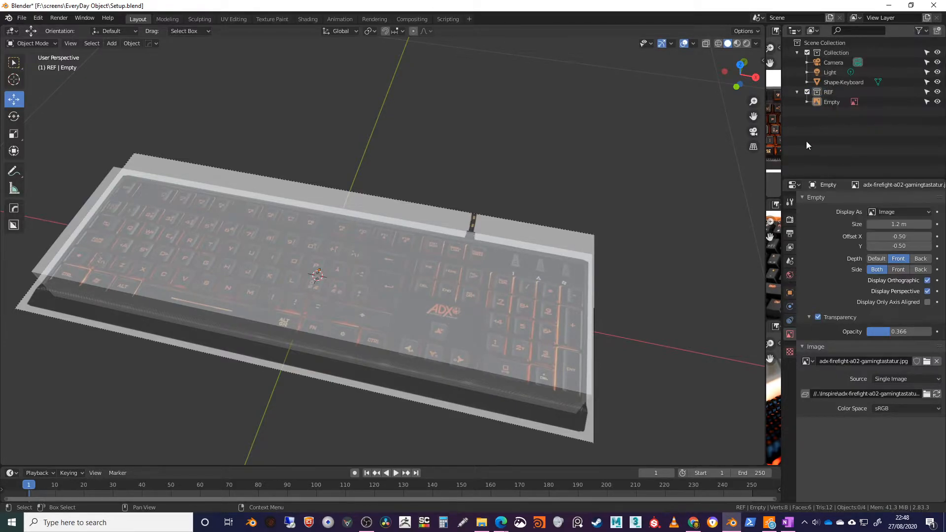
pyautogui.click(927, 92)
pyautogui.moveTo(349, 116); pyautogui.dragTo(646, 311)
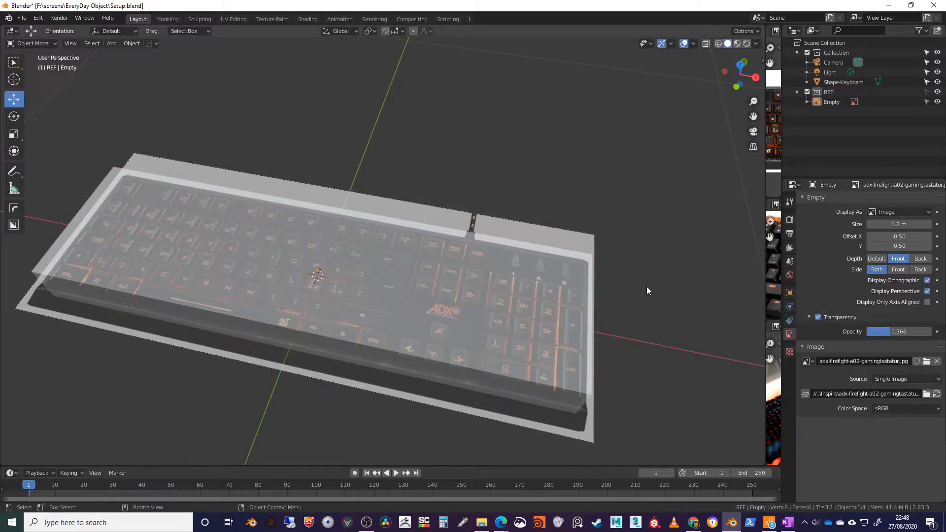
pyautogui.moveTo(646, 286); pyautogui.dragTo(528, 305, button='middle')
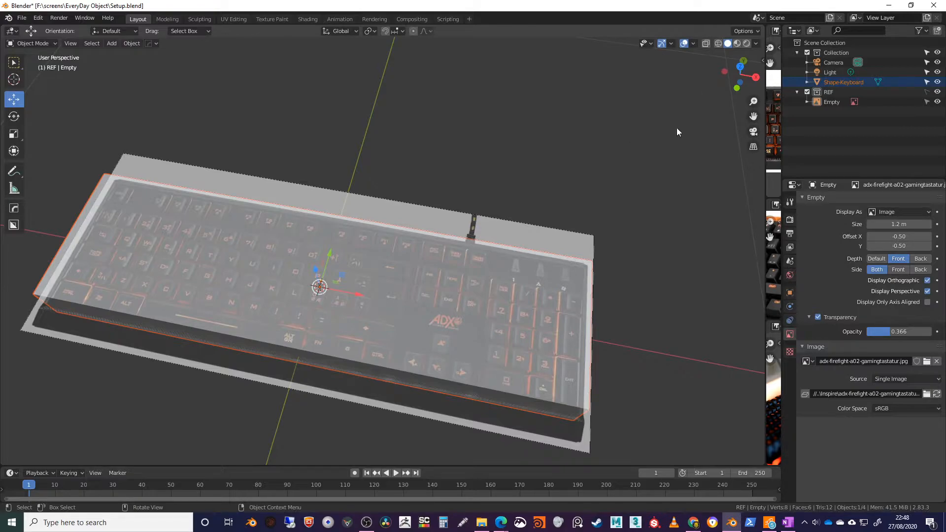
pyautogui.moveTo(618, 154); pyautogui.dragTo(610, 222, button='middle')
pyautogui.click(612, 197)
# Put Shape-Keyboard into Edit Mode with nothing selected, shown in wireframe from the top view.
pyautogui.click(554, 231)
pyautogui.click(38, 44)
pyautogui.click(39, 64)
pyautogui.click(334, 123)
pyautogui.moveTo(602, 53); pyautogui.dragTo(614, 45, button='middle')
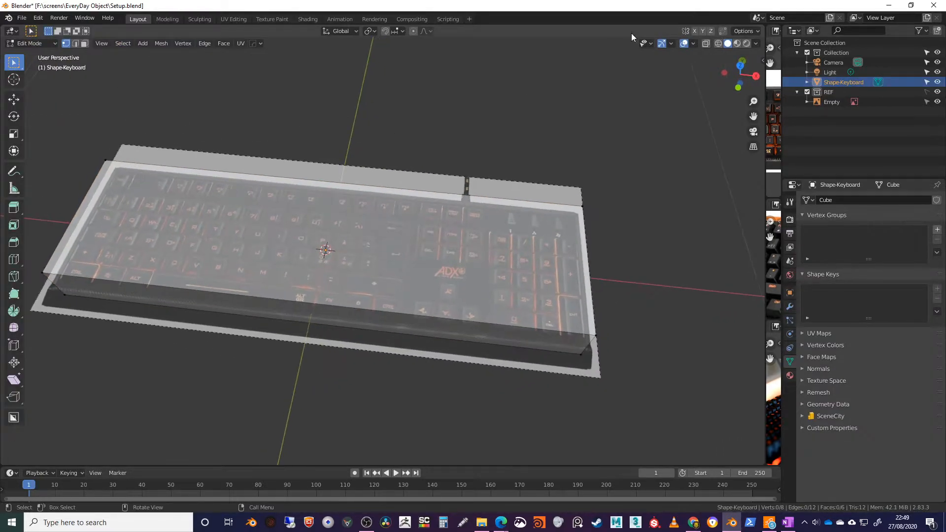
pyautogui.click(719, 43)
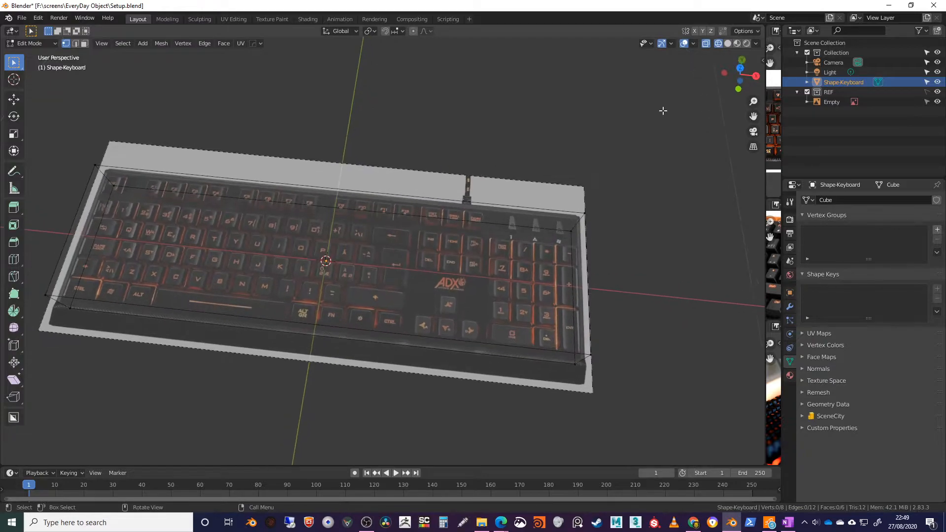
pyautogui.click(740, 65)
pyautogui.scroll(2, 506, 230)
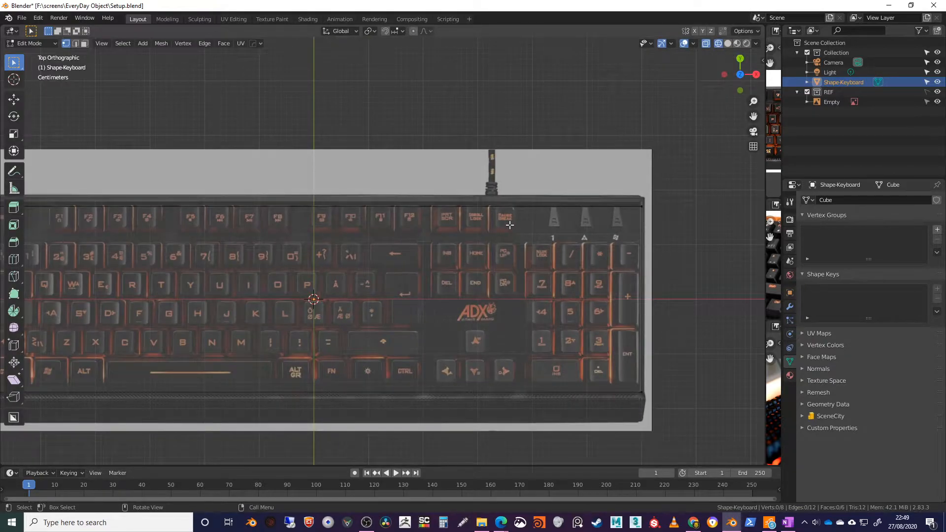
pyautogui.keyDown('shift'); pyautogui.moveTo(421, 231); pyautogui.dragTo(494, 233, button='middle'); pyautogui.keyUp('shift')
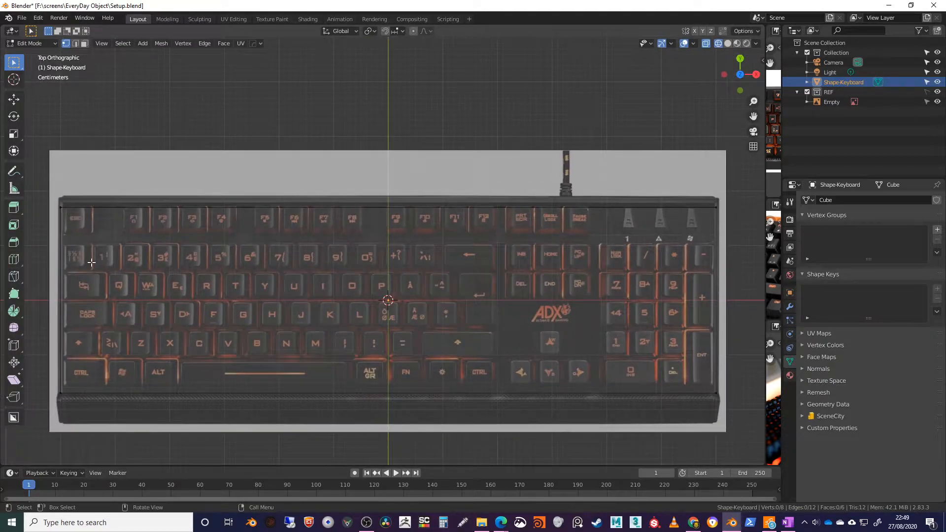
# Try to move the slab's back edge vertices about 0.014 m along Y to the reference keyboard's back edge.
pyautogui.moveTo(47, 194); pyautogui.dragTo(762, 228)
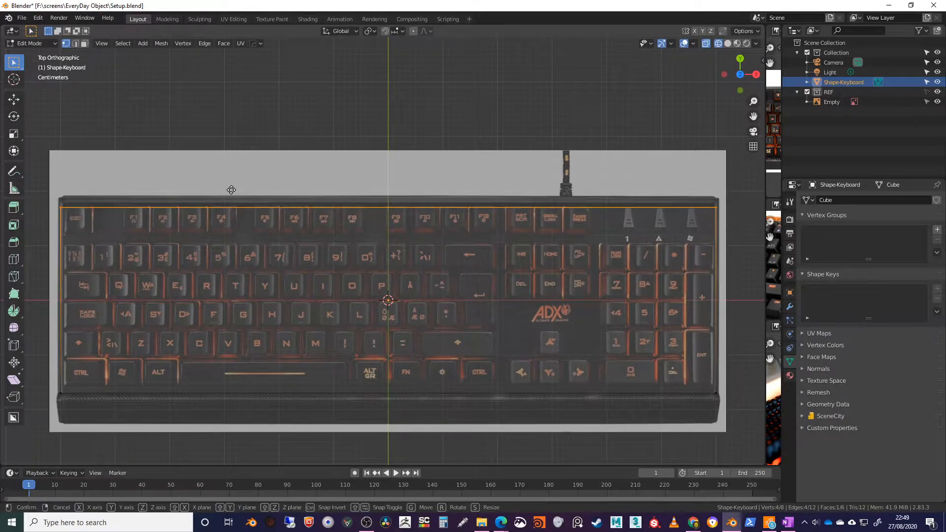
pyautogui.press('g')
pyautogui.press('y')
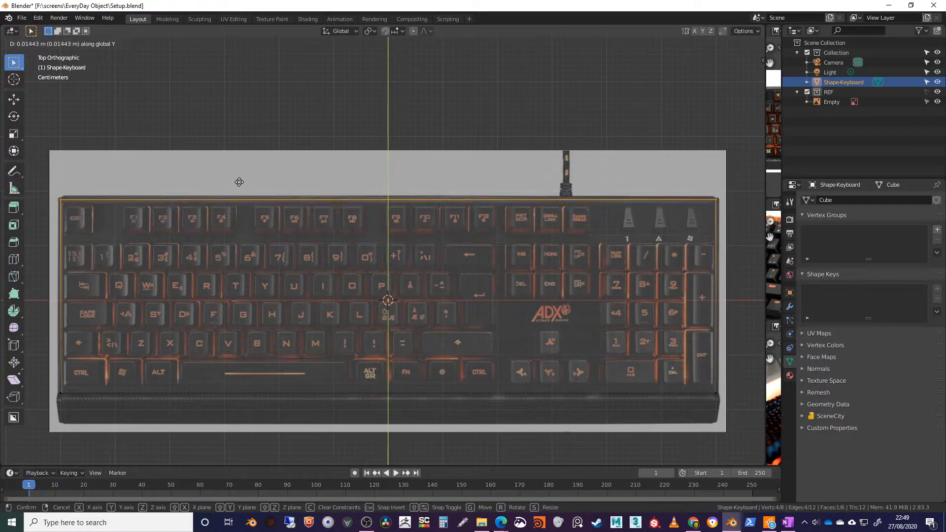
pyautogui.click(240, 182)
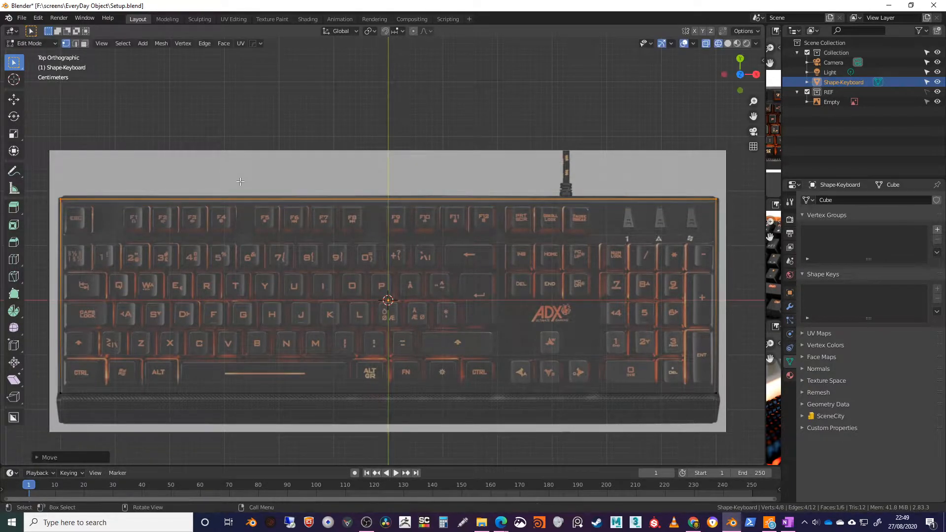
# Try to move the vertices at the slab's numpad end about -0.005 m along X.
pyautogui.moveTo(690, 187); pyautogui.dragTo(727, 393)
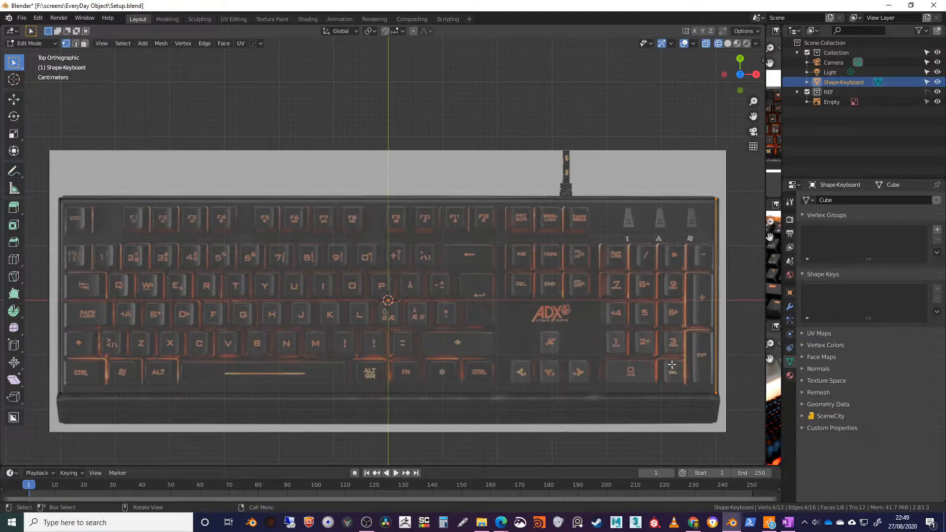
pyautogui.press('g')
pyautogui.press('x')
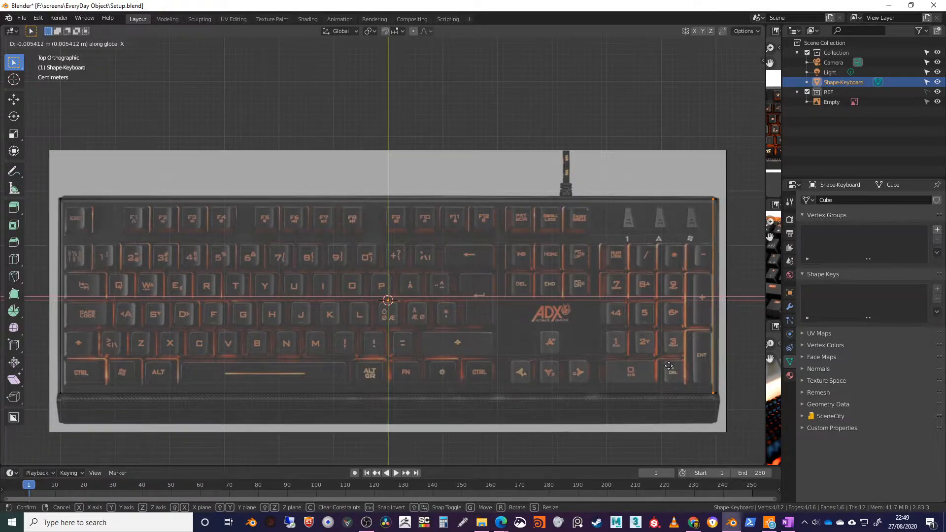
pyautogui.click(669, 366)
# Undo the vertex edits made to the slab's back edge and numpad end.
pyautogui.hotkey('ctrl', 'z')
pyautogui.hotkey('ctrl', 'z')
pyautogui.hotkey('ctrl', 'z')
pyautogui.hotkey('ctrl', 'z')
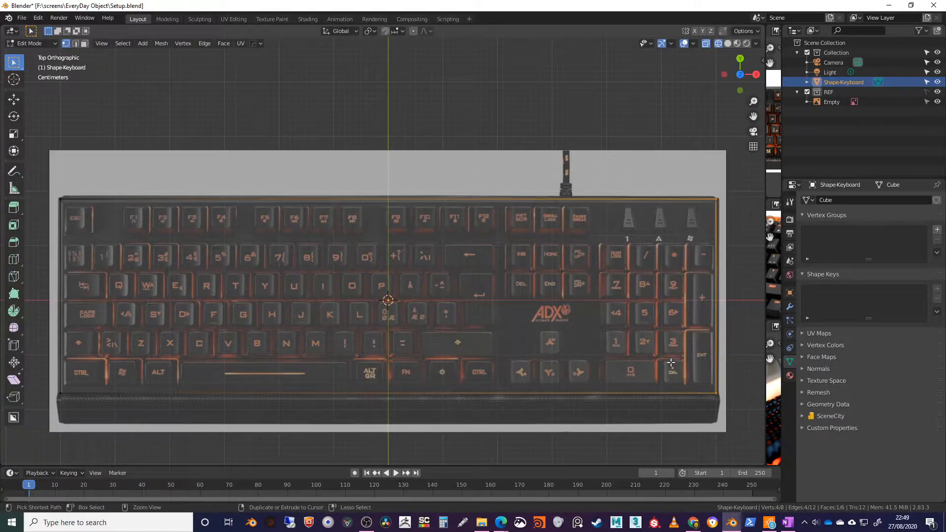
pyautogui.hotkey('ctrl', 'z')
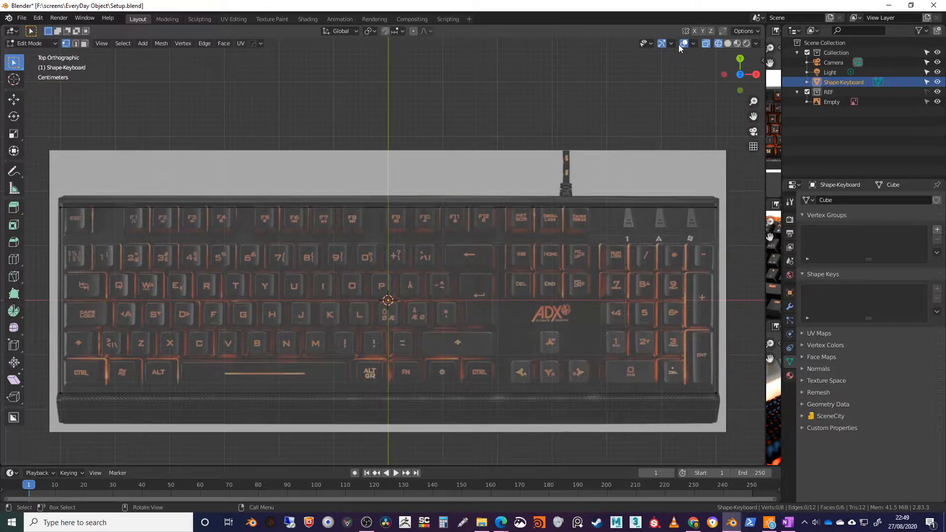
# Turn on X-ray and move the slab's back edge vertices along Y to the reference keyboard's back edge.
pyautogui.click(706, 44)
pyautogui.moveTo(66, 209); pyautogui.dragTo(735, 218)
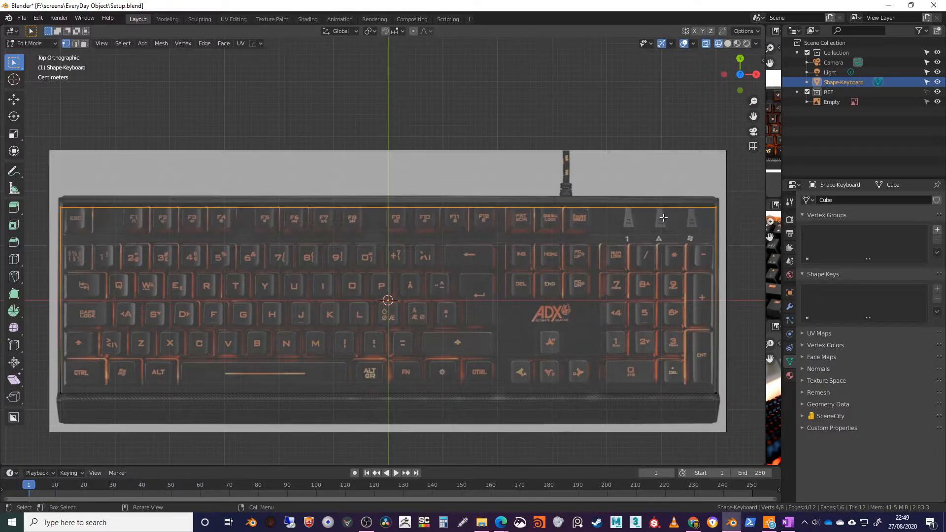
pyautogui.click(18, 102)
pyautogui.moveTo(389, 170); pyautogui.dragTo(389, 155)
# Move the vertices at the slab's two short ends outward along X to the reference keyboard's sides.
pyautogui.moveTo(708, 177); pyautogui.dragTo(736, 416)
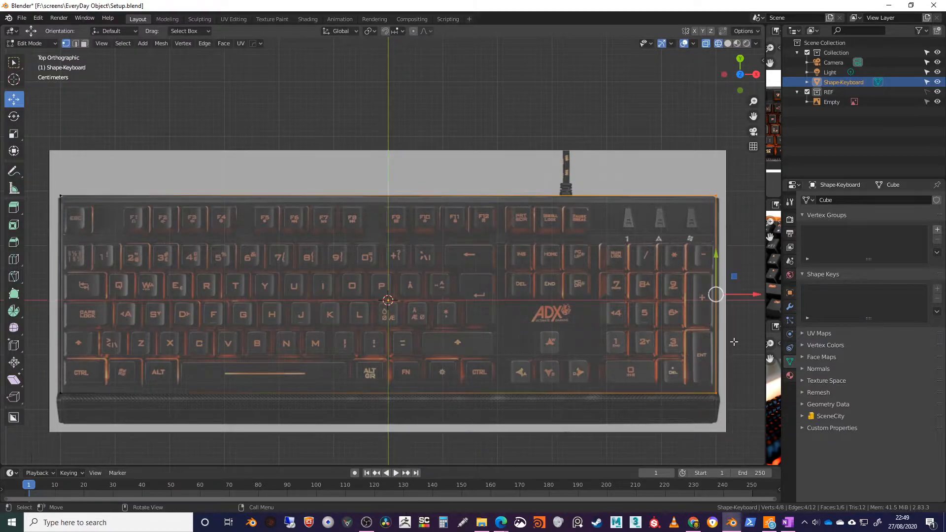
pyautogui.moveTo(754, 294); pyautogui.dragTo(759, 295)
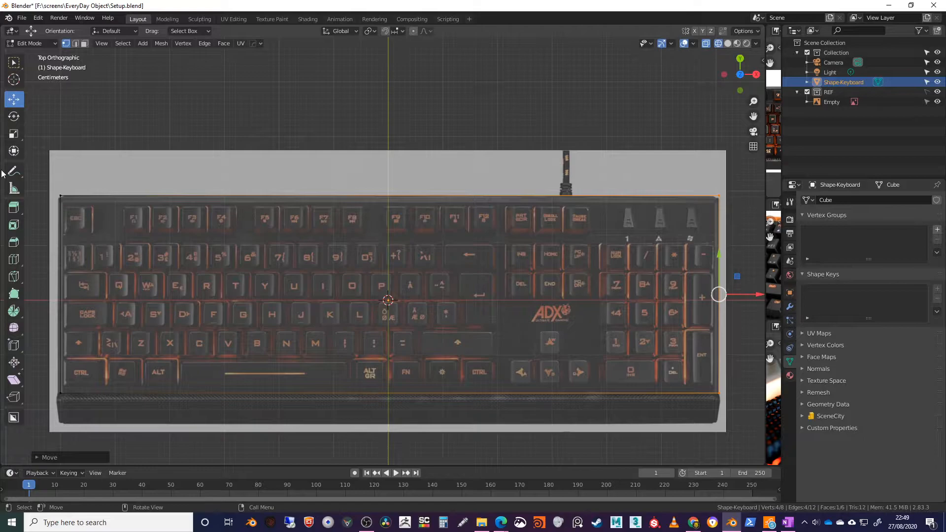
pyautogui.moveTo(56, 192); pyautogui.dragTo(75, 350)
pyautogui.moveTo(74, 402); pyautogui.dragTo(74, 401)
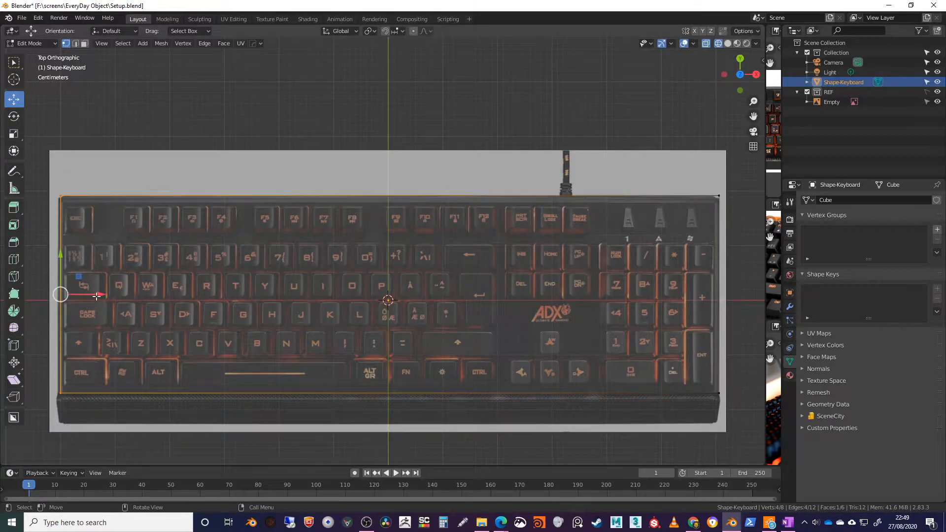
pyautogui.moveTo(98, 295); pyautogui.dragTo(97, 297)
pyautogui.click(708, 410)
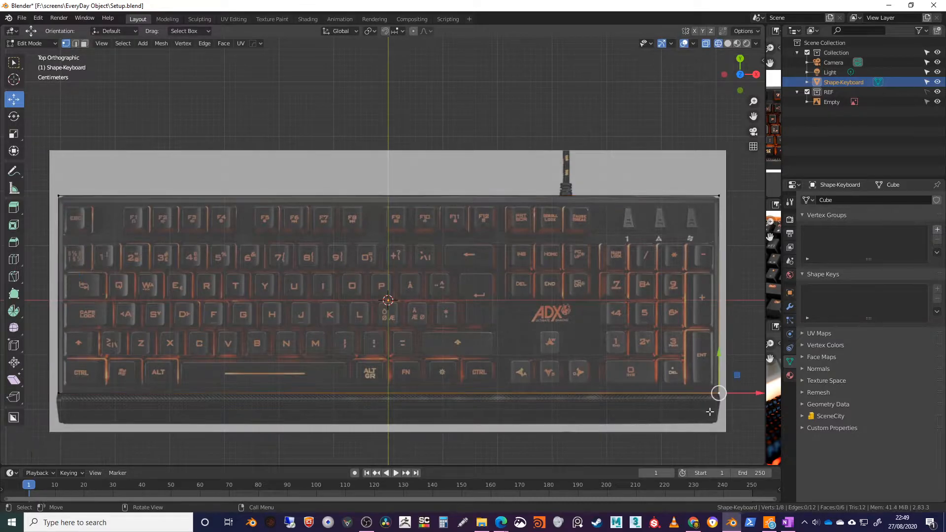
# Deselect the vertices and enlarge the reference photos to examine the keyboard's thickness against the slab, then restore the viewport size.
pyautogui.moveTo(658, 342); pyautogui.dragTo(694, 182, button='middle')
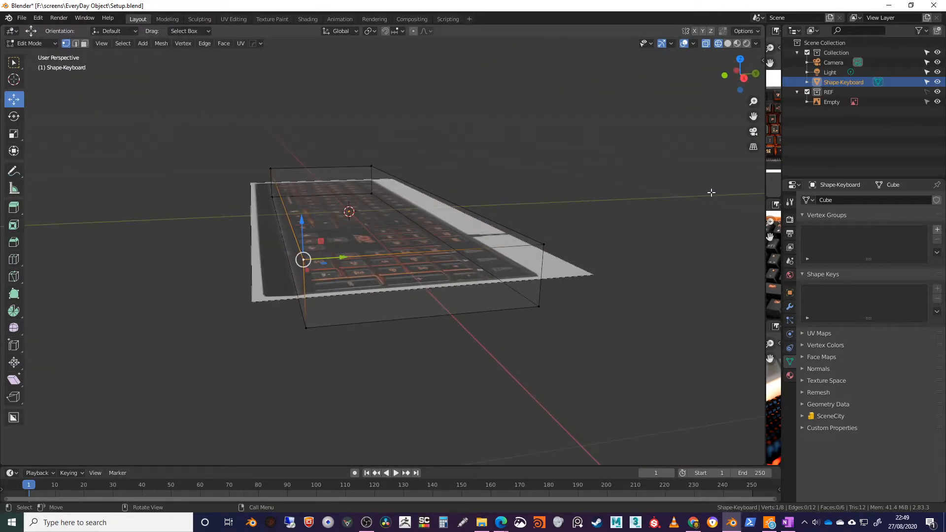
pyautogui.hotkey('alt', 'a')
pyautogui.moveTo(765, 204); pyautogui.dragTo(396, 203)
pyautogui.scroll(2, 626, 230)
pyautogui.moveTo(626, 230); pyautogui.dragTo(622, 229, button='middle')
pyautogui.moveTo(720, 278); pyautogui.dragTo(705, 271, button='middle')
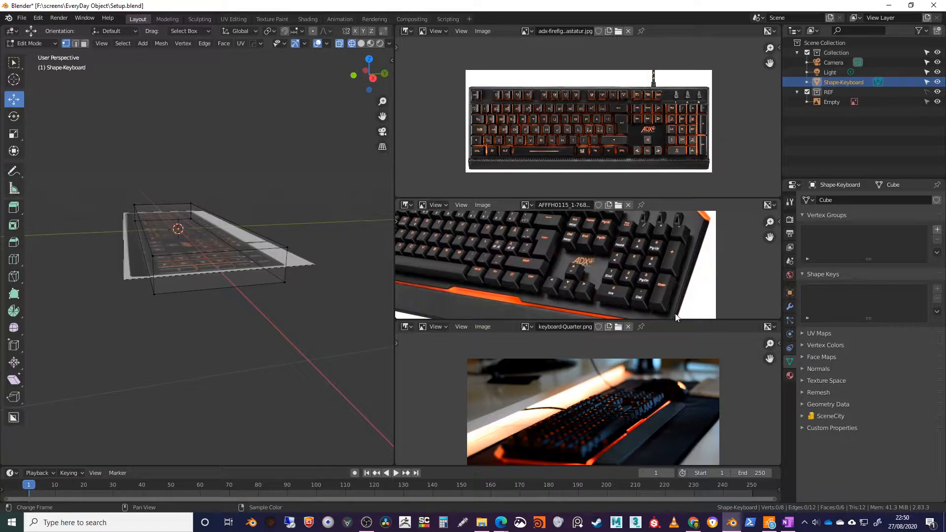
pyautogui.moveTo(395, 264); pyautogui.dragTo(765, 266)
# Move the slab's four bottom vertices along Z to adjust its thickness.
pyautogui.moveTo(612, 297); pyautogui.dragTo(620, 360, button='middle')
pyautogui.moveTo(211, 250); pyautogui.dragTo(594, 380)
pyautogui.moveTo(205, 287); pyautogui.dragTo(471, 251)
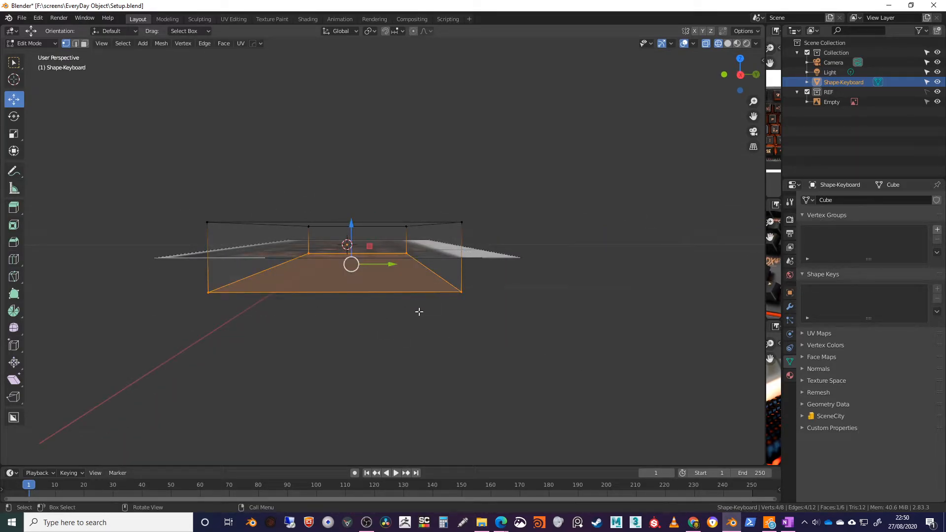
pyautogui.moveTo(351, 222); pyautogui.dragTo(351, 228)
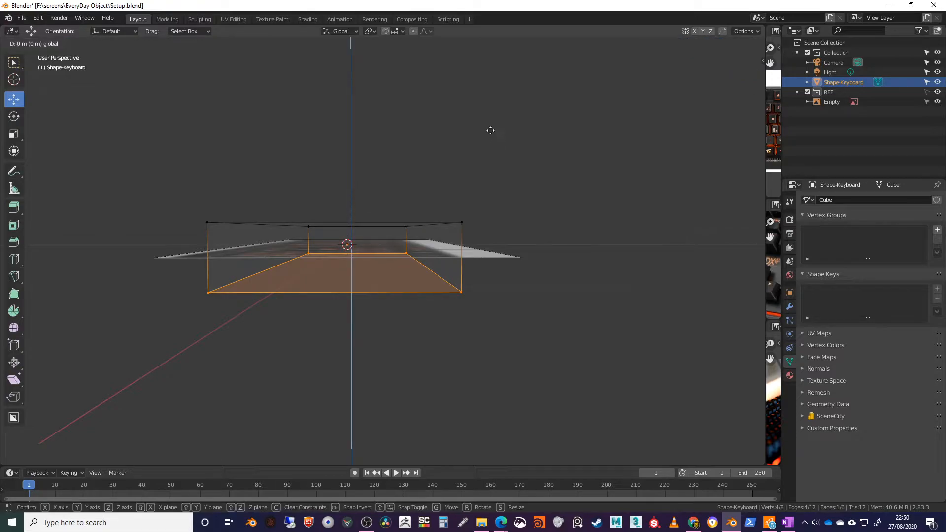
pyautogui.moveTo(490, 130); pyautogui.dragTo(619, 158)
# Adjust the slab's back edge vertices along Y against the top-view reference and return to Object Mode.
pyautogui.click(740, 74)
pyautogui.scroll(4, 320, 287)
pyautogui.moveTo(251, 268); pyautogui.dragTo(268, 183)
pyautogui.press('KP_Decimal')
pyautogui.moveTo(96, 193); pyautogui.dragTo(718, 232)
pyautogui.moveTo(400, 164); pyautogui.dragTo(397, 197)
pyautogui.moveTo(533, 203); pyautogui.dragTo(634, 333, button='middle')
pyautogui.scroll(-6, 550, 266)
pyautogui.press('Tab')
# Examine the slab's outline and the key layout closely across the reference keyboard.
pyautogui.scroll(3, 620, 326)
pyautogui.keyDown('shift'); pyautogui.moveTo(593, 284); pyautogui.dragTo(529, 200, button='middle'); pyautogui.keyUp('shift')
pyautogui.moveTo(569, 305); pyautogui.dragTo(568, 220, button='middle')
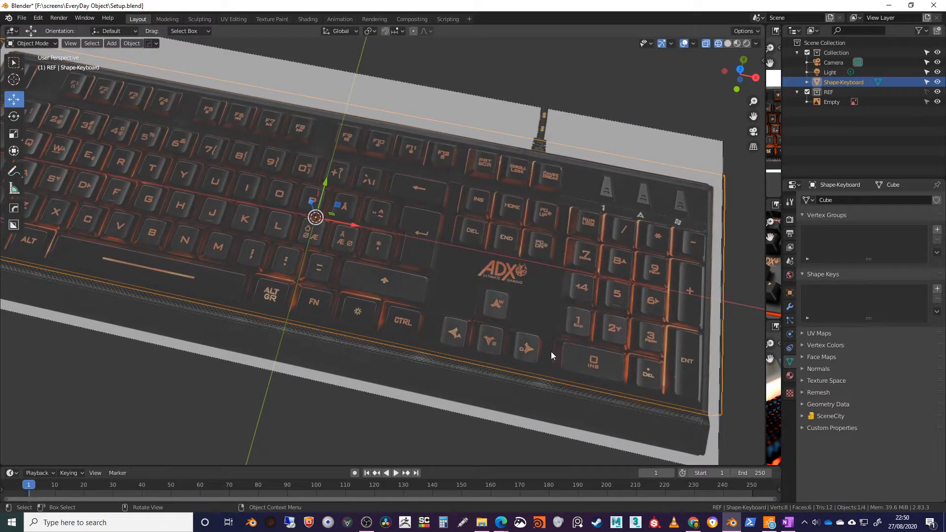
pyautogui.scroll(5, 648, 369)
pyautogui.moveTo(647, 369); pyautogui.dragTo(540, 391, button='middle')
pyautogui.scroll(-2, 475, 263)
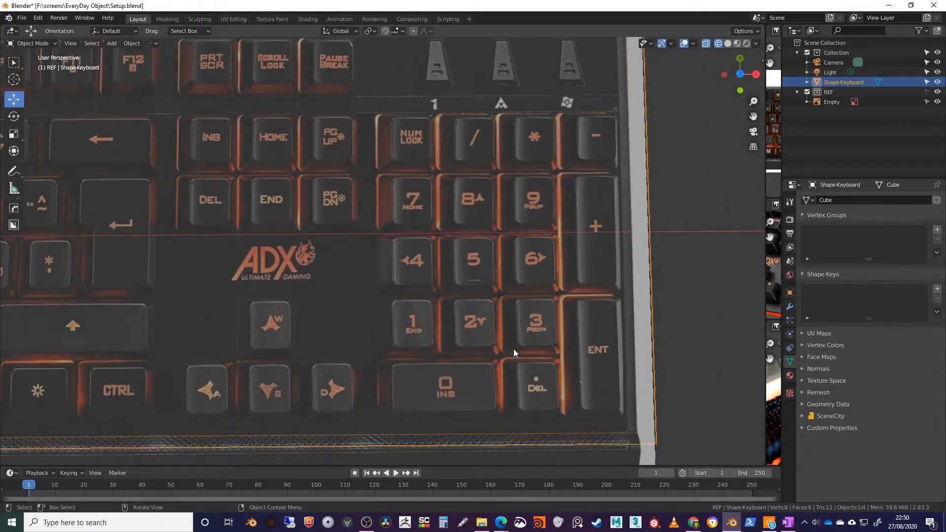
pyautogui.keyDown('shift'); pyautogui.moveTo(475, 263); pyautogui.dragTo(498, 341, button='middle'); pyautogui.keyUp('shift')
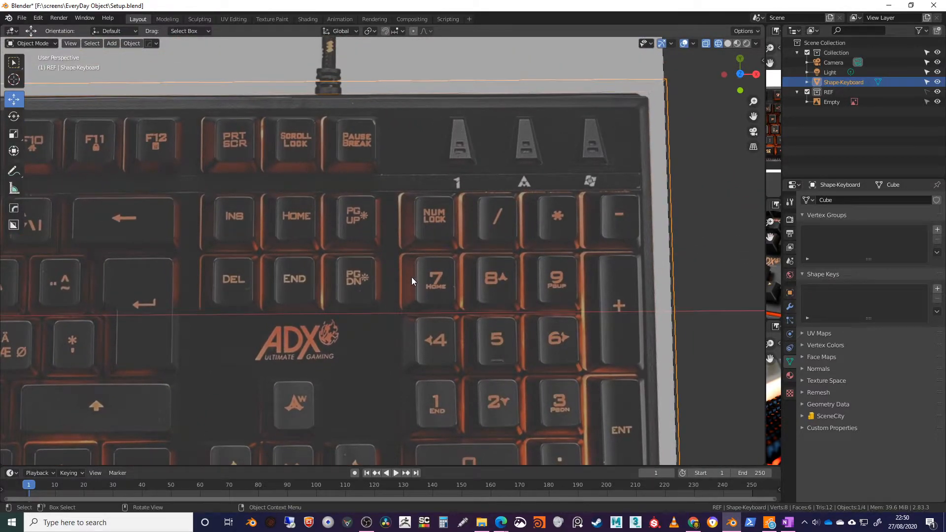
pyautogui.keyDown('shift'); pyautogui.moveTo(354, 314); pyautogui.dragTo(596, 326, button='middle'); pyautogui.keyUp('shift')
pyautogui.keyDown('shift'); pyautogui.moveTo(321, 312); pyautogui.dragTo(599, 315, button='middle'); pyautogui.keyUp('shift')
pyautogui.keyDown('shift'); pyautogui.moveTo(257, 313); pyautogui.dragTo(585, 311, button='middle'); pyautogui.keyUp('shift')
pyautogui.keyDown('shift'); pyautogui.moveTo(313, 314); pyautogui.dragTo(305, 253, button='middle'); pyautogui.keyUp('shift')
pyautogui.scroll(-1, 433, 291)
pyautogui.moveTo(342, 285); pyautogui.dragTo(438, 280, button='middle')
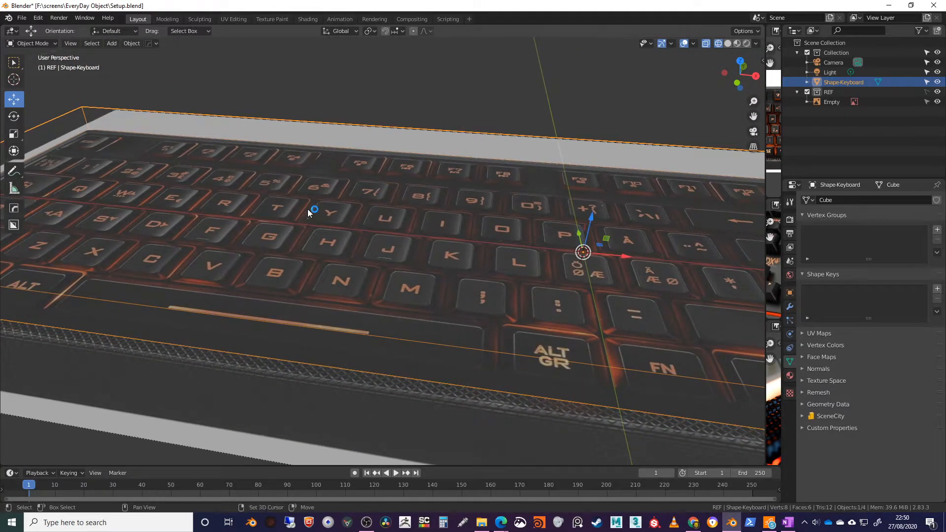
# Add a cube mesh for the first key and put it into Edit Mode.
pyautogui.hotkey('shift', 'a')
pyautogui.click(356, 211)
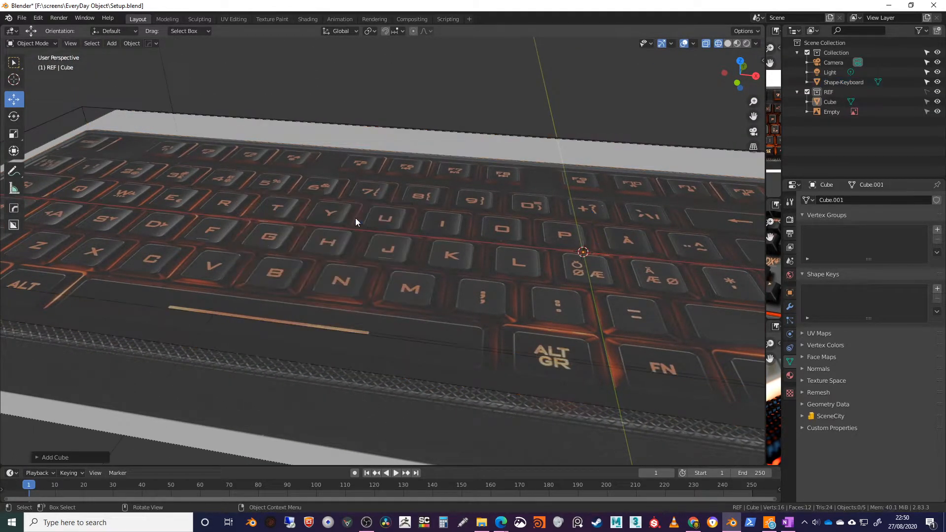
pyautogui.scroll(-6, 459, 256)
pyautogui.scroll(-5, 488, 259)
pyautogui.press('Tab')
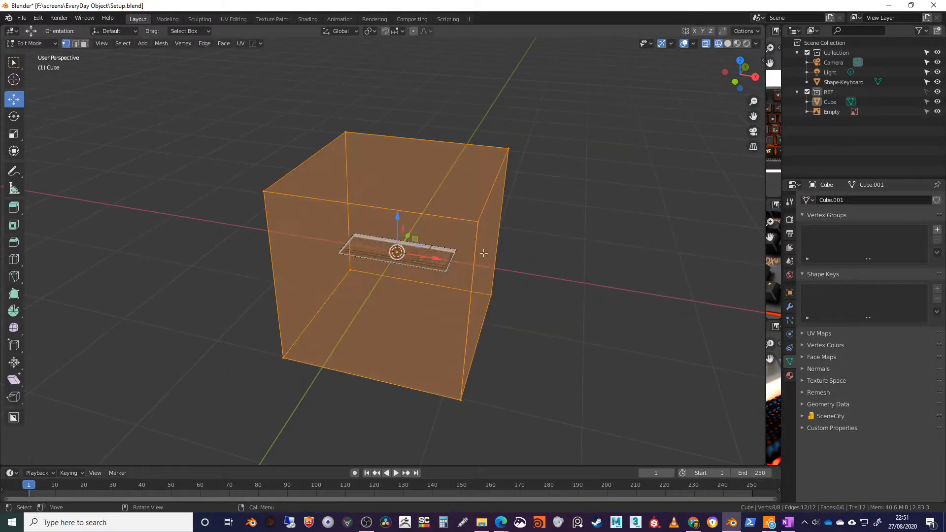
# Scale all of the new cube's vertices down to roughly the size of one key on the reference.
pyautogui.moveTo(229, 90); pyautogui.dragTo(577, 400)
pyautogui.press('s')
pyautogui.click(386, 281)
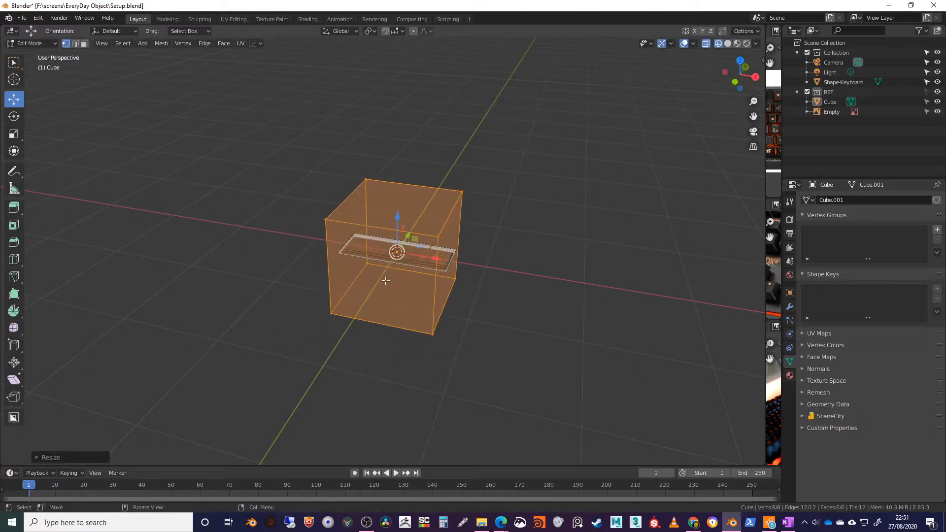
pyautogui.scroll(3, 392, 286)
pyautogui.scroll(5, 416, 297)
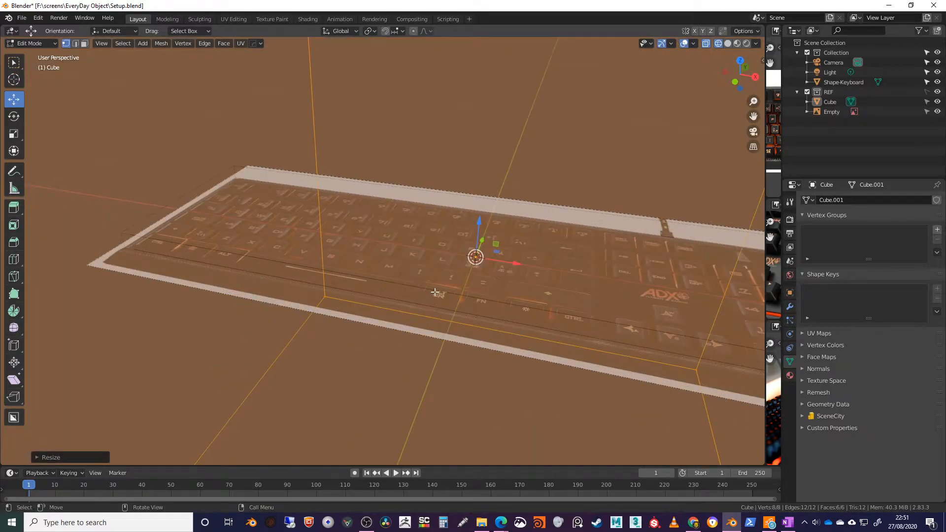
pyautogui.press('s')
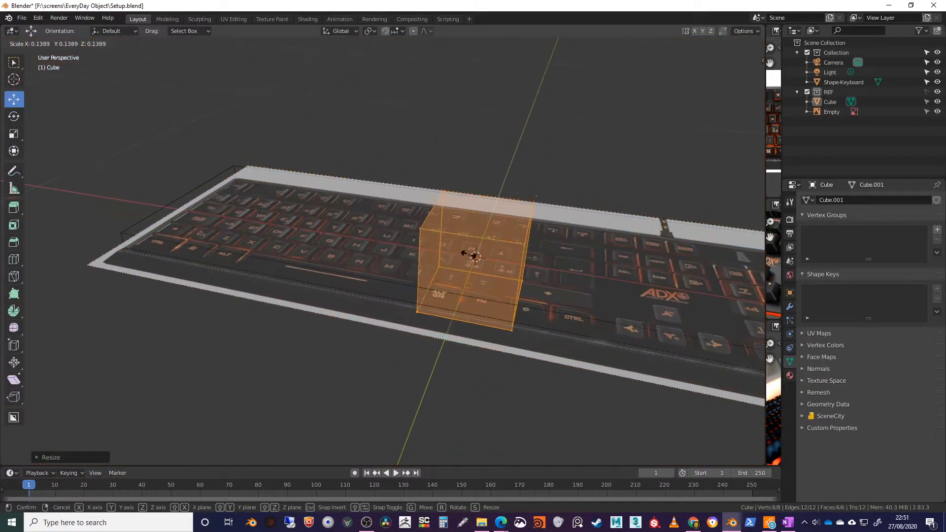
pyautogui.click(470, 256)
pyautogui.moveTo(476, 259); pyautogui.dragTo(479, 295, button='middle')
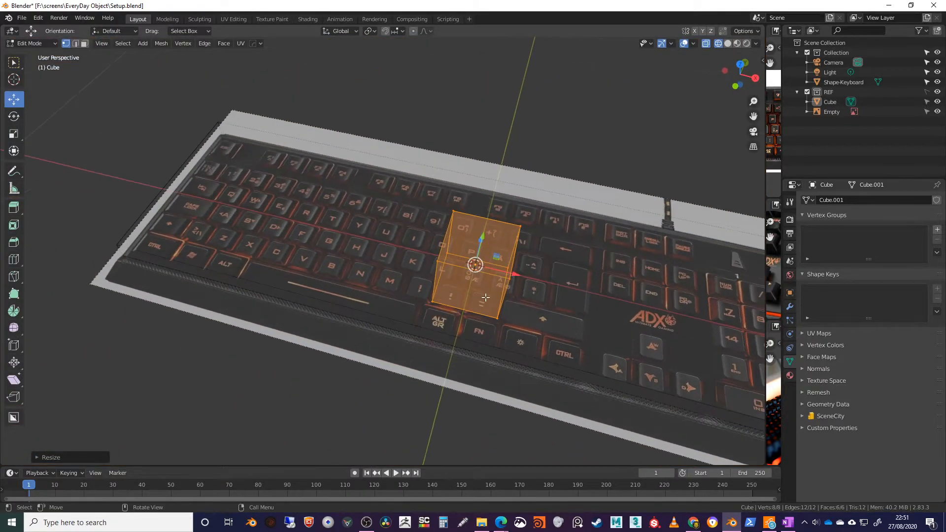
pyautogui.click(739, 65)
pyautogui.scroll(5, 395, 295)
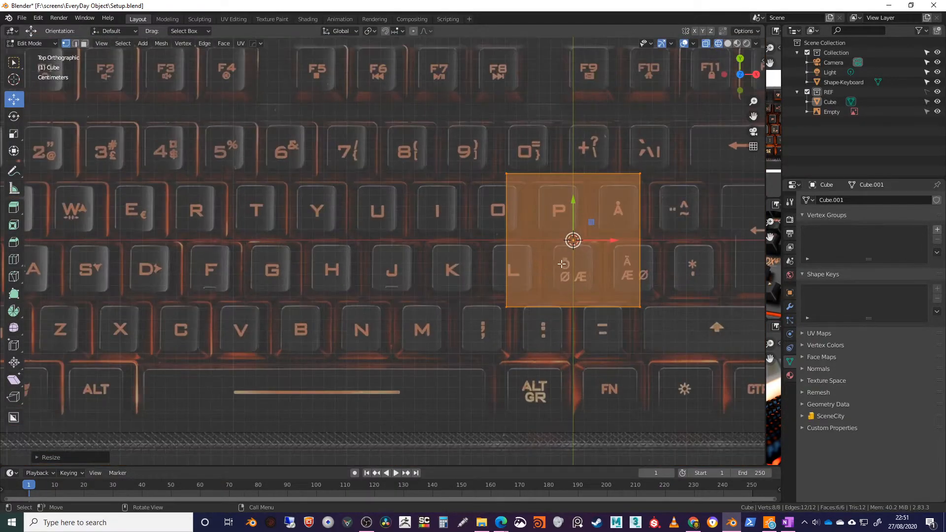
pyautogui.press('s')
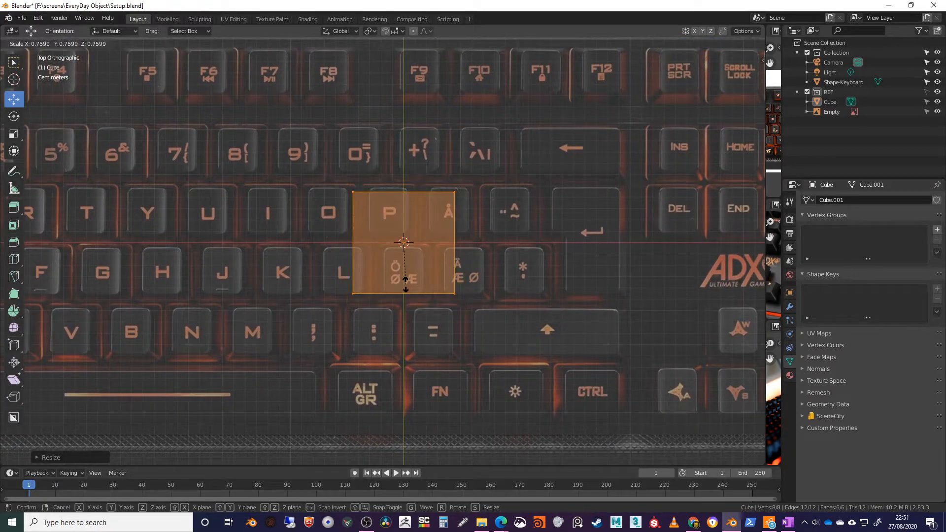
pyautogui.click(392, 258)
# Move the small cube over the U key on the top-view reference.
pyautogui.keyDown('shift'); pyautogui.moveTo(380, 276); pyautogui.dragTo(661, 321, button='middle'); pyautogui.keyUp('shift')
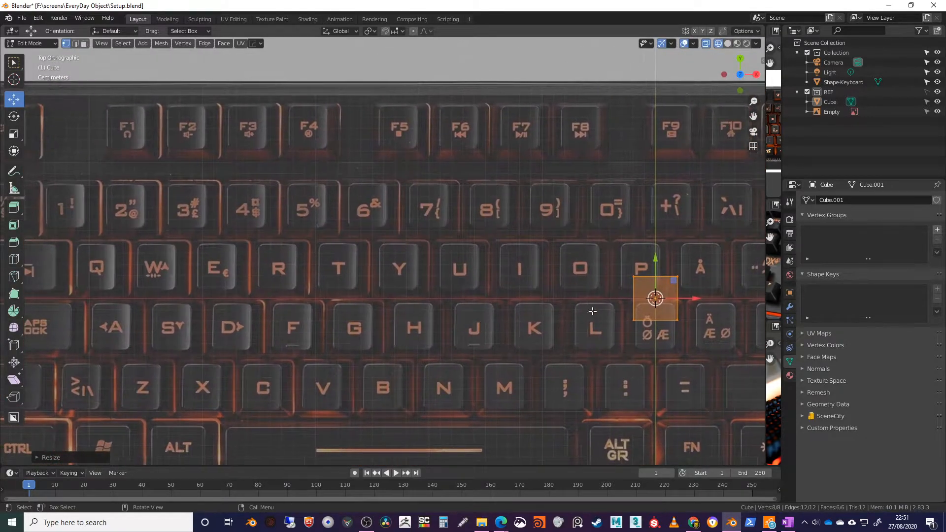
pyautogui.moveTo(660, 298); pyautogui.dragTo(460, 266)
pyautogui.scroll(4, 471, 299)
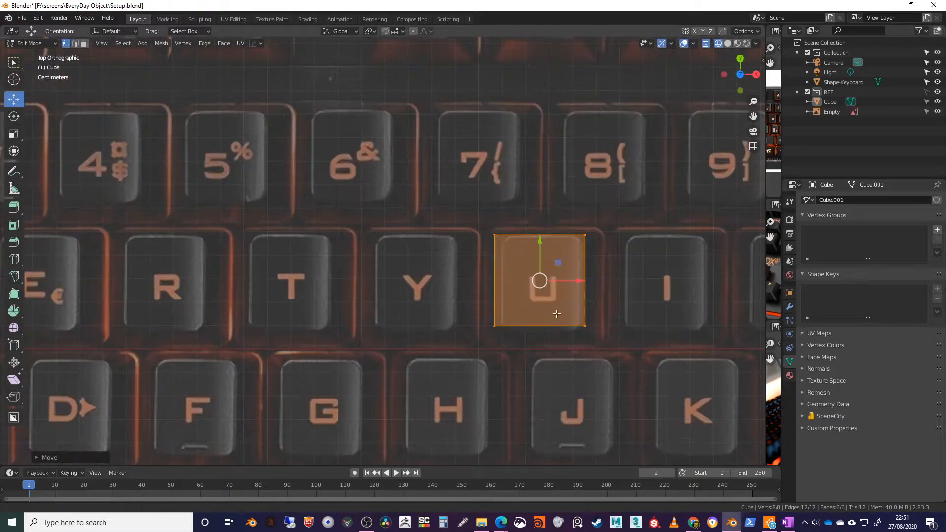
pyautogui.keyDown('shift'); pyautogui.moveTo(561, 315); pyautogui.dragTo(415, 302, button='middle'); pyautogui.keyUp('shift')
pyautogui.scroll(2, 430, 316)
pyautogui.scroll(1, 430, 316)
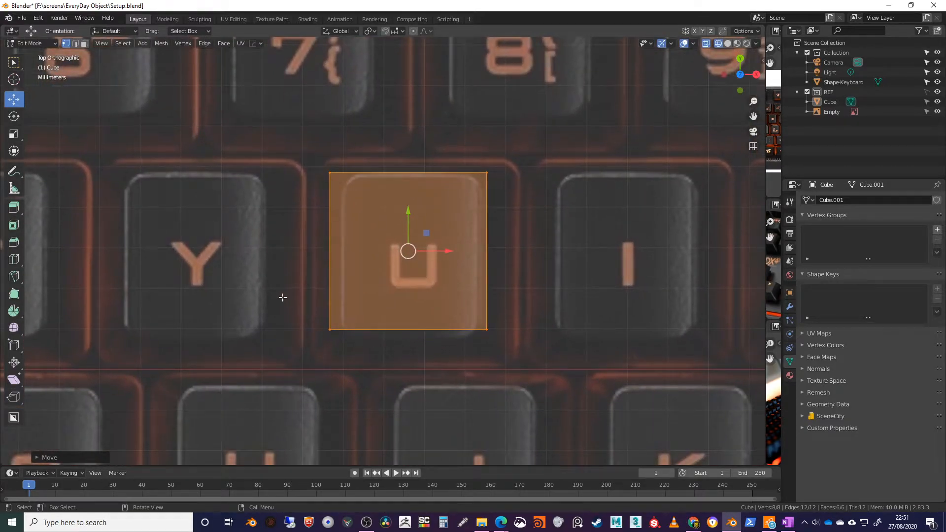
# Fit the cube's front edge along Y and its two side edges along X to the U key's outline.
pyautogui.click(426, 346)
pyautogui.moveTo(408, 288); pyautogui.dragTo(416, 296)
pyautogui.moveTo(473, 152); pyautogui.dragTo(537, 382)
pyautogui.moveTo(526, 255); pyautogui.dragTo(523, 255)
pyautogui.moveTo(308, 164); pyautogui.dragTo(365, 385)
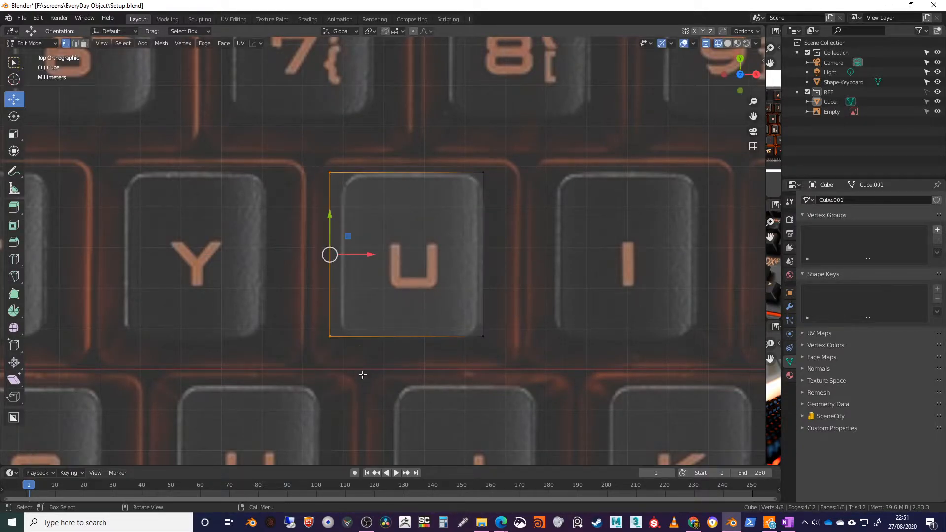
pyautogui.moveTo(360, 254); pyautogui.dragTo(375, 256)
# Raise the cube's four bottom vertices along Z to make the key block shorter.
pyautogui.moveTo(501, 354); pyautogui.dragTo(462, 334, button='middle')
pyautogui.moveTo(246, 194); pyautogui.dragTo(503, 351)
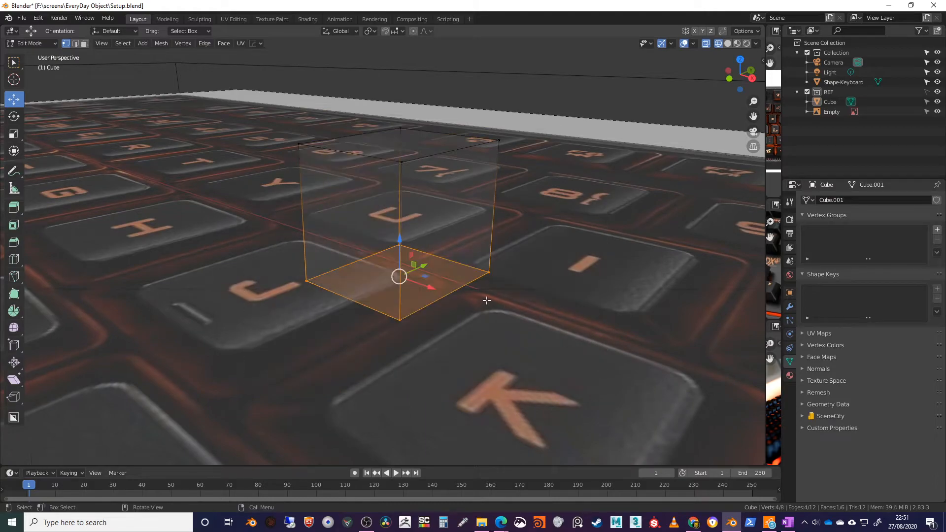
pyautogui.moveTo(408, 241); pyautogui.dragTo(412, 183)
pyautogui.moveTo(413, 183); pyautogui.dragTo(515, 262, button='middle')
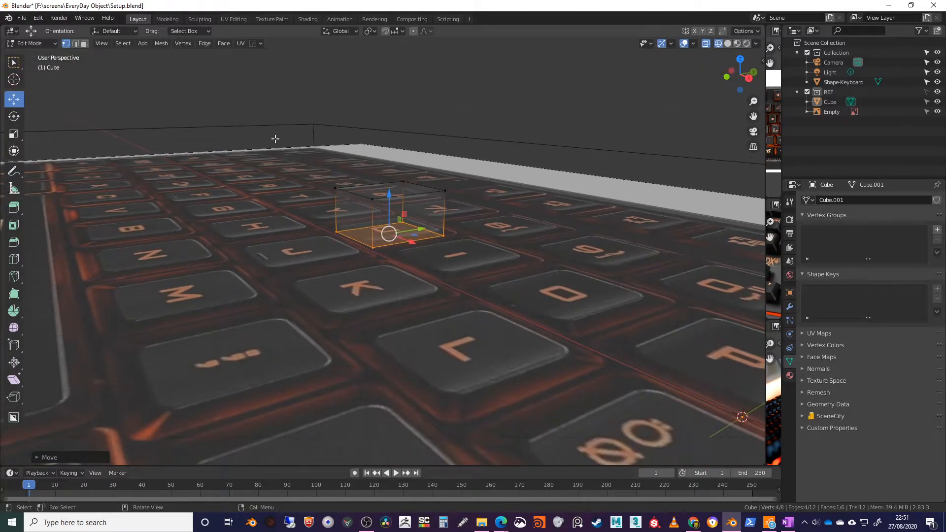
# Raise the whole key block along Z above the slab and switch the viewport to solid shading.
pyautogui.press('a')
pyautogui.moveTo(392, 177); pyautogui.dragTo(392, 87)
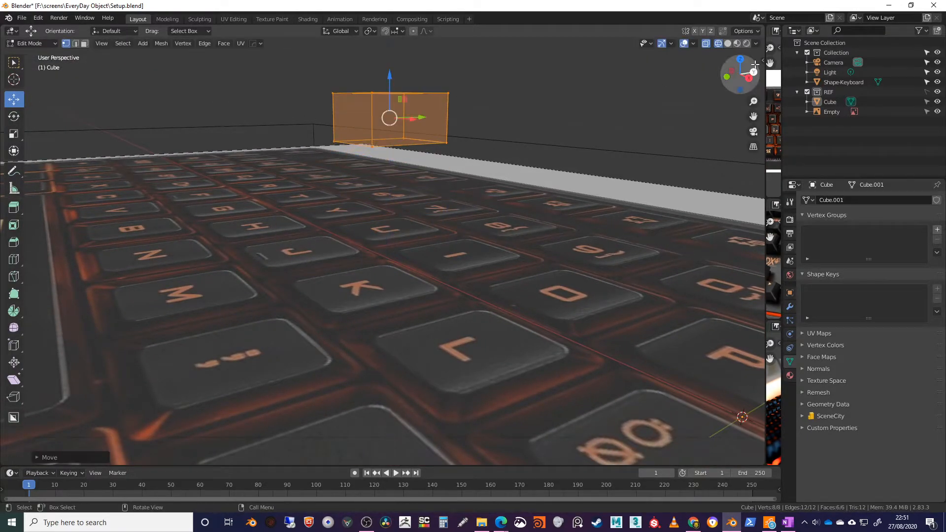
pyautogui.click(728, 43)
pyautogui.moveTo(443, 182)
pyautogui.mouseDown(button='middle')
pyautogui.moveTo(414, 179)
pyautogui.moveTo(476, 206)
pyautogui.mouseUp(button='middle')
pyautogui.scroll(-4, 460, 199)
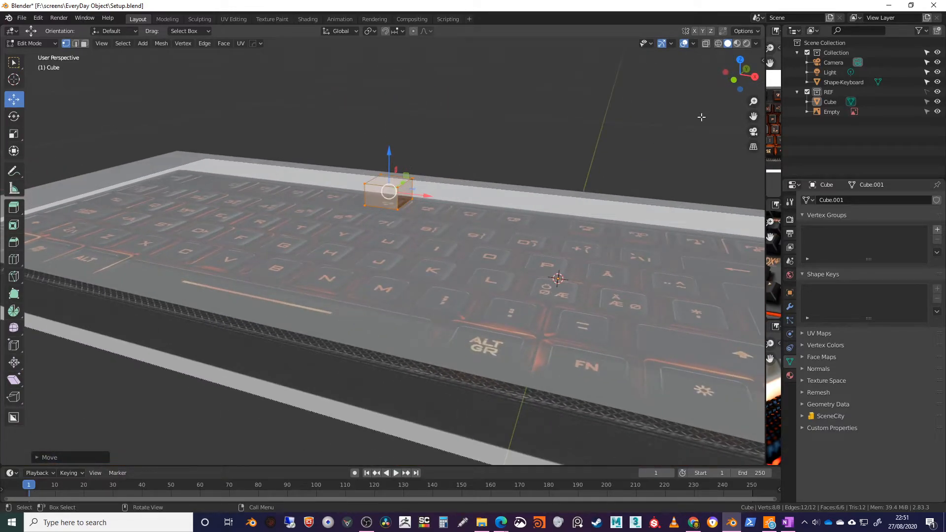
pyautogui.moveTo(662, 93); pyautogui.dragTo(659, 90, button='middle')
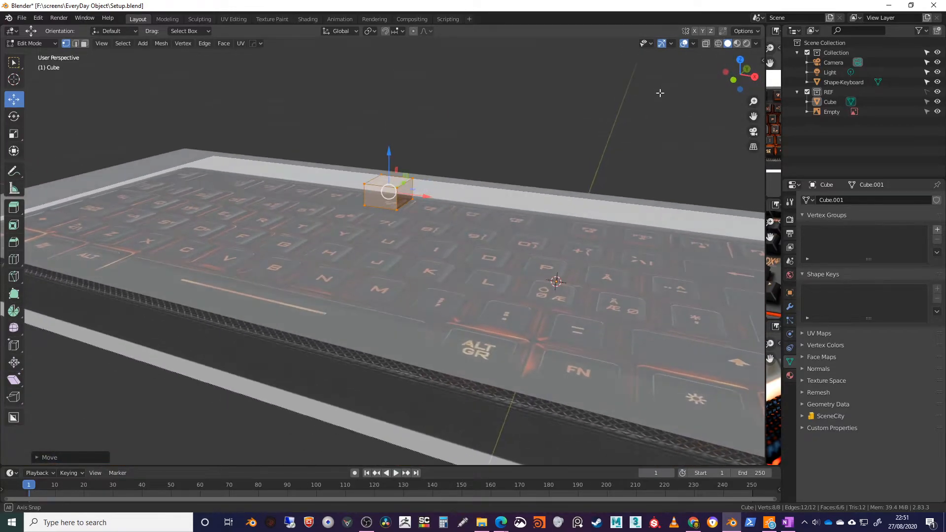
# Move the Cube object out of REF into Collection and check it by toggling REF's visibility.
pyautogui.click(937, 92)
pyautogui.moveTo(537, 190)
pyautogui.mouseDown(button='middle')
pyautogui.moveTo(534, 177)
pyautogui.moveTo(540, 185)
pyautogui.mouseUp(button='middle')
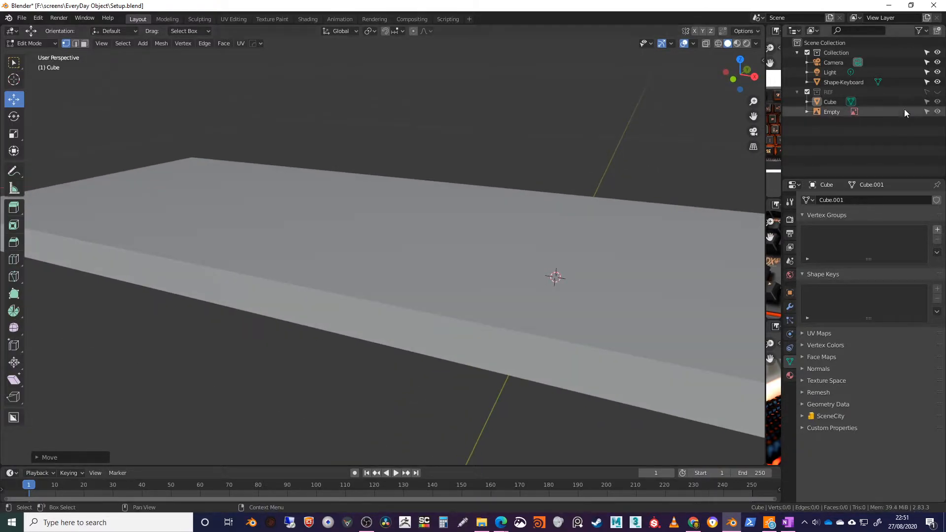
pyautogui.click(937, 93)
pyautogui.moveTo(830, 102); pyautogui.dragTo(832, 57)
pyautogui.moveTo(606, 142); pyautogui.dragTo(581, 147, button='middle')
pyautogui.click(937, 92)
pyautogui.moveTo(515, 229); pyautogui.dragTo(535, 224, button='middle')
pyautogui.click(938, 92)
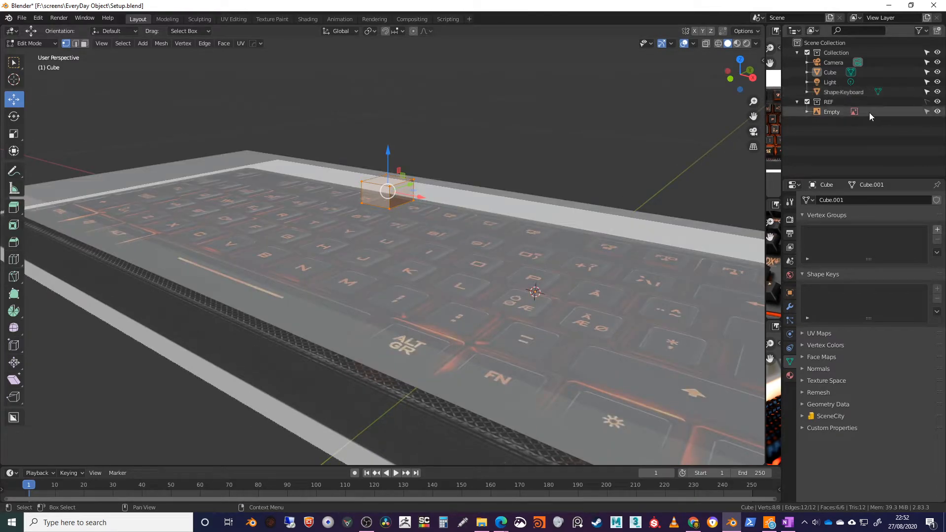
# Hide the REF collection and lower the key block along Z onto the slab's top surface.
pyautogui.click(937, 101)
pyautogui.moveTo(554, 152); pyautogui.dragTo(424, 192, button='middle')
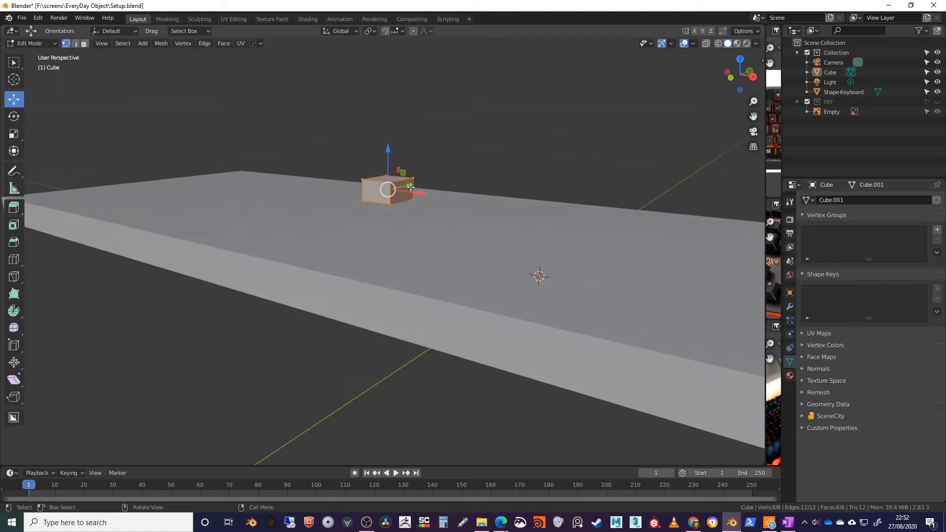
pyautogui.moveTo(388, 151)
pyautogui.mouseDown()
pyautogui.moveTo(386, 173)
pyautogui.moveTo(391, 165)
pyautogui.mouseUp()
pyautogui.moveTo(503, 165); pyautogui.dragTo(532, 214, button='middle')
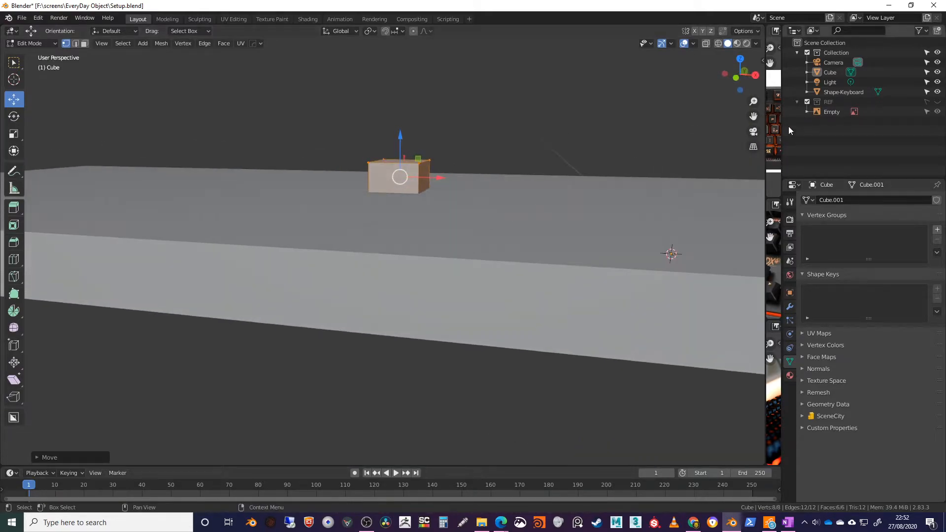
# Show the REF collection in wireframe shading and scale the key block's bottom face up by about 1.15 over the U key.
pyautogui.click(719, 43)
pyautogui.scroll(4, 515, 205)
pyautogui.moveTo(310, 108); pyautogui.dragTo(523, 173)
pyautogui.moveTo(522, 172); pyautogui.dragTo(522, 212, button='middle')
pyautogui.click(937, 101)
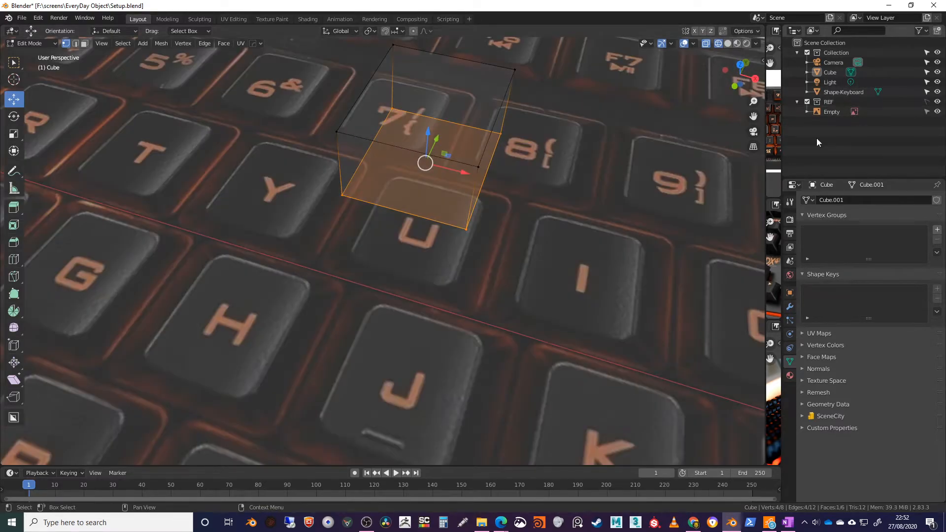
pyautogui.moveTo(622, 138); pyautogui.dragTo(609, 160, button='middle')
pyautogui.click(740, 66)
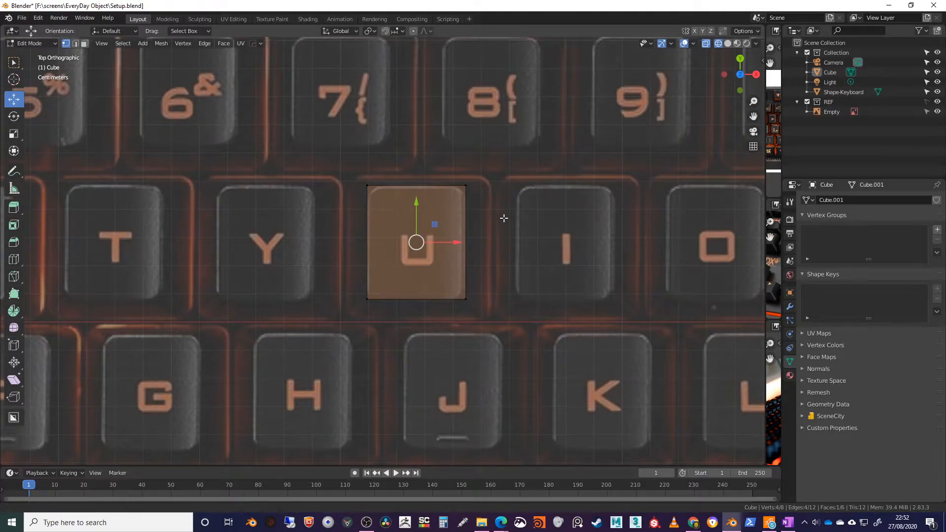
pyautogui.keyDown('shift'); pyautogui.moveTo(503, 217); pyautogui.dragTo(556, 265, button='middle'); pyautogui.keyUp('shift')
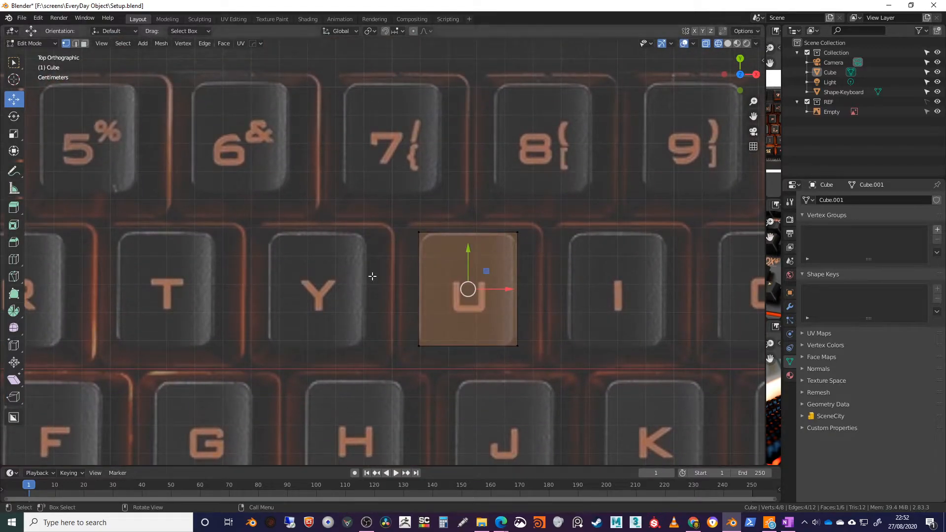
pyautogui.press('s')
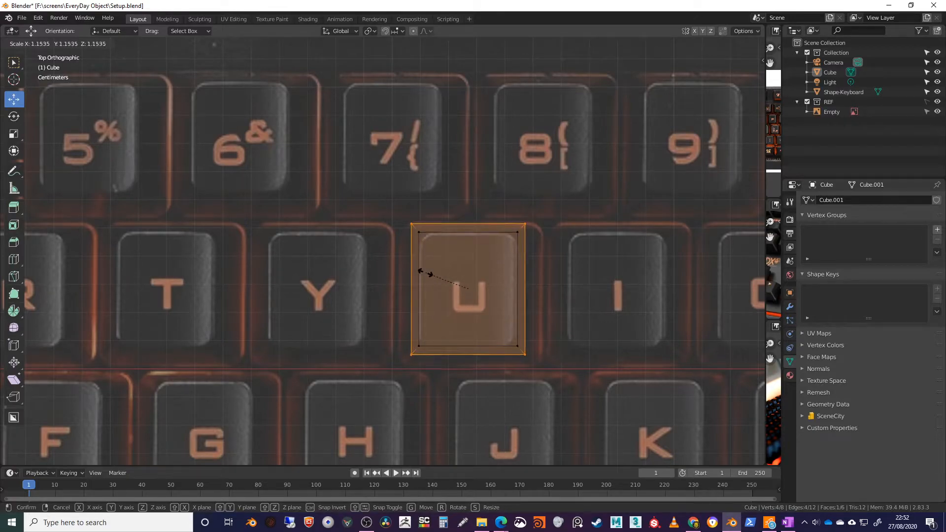
pyautogui.click(430, 273)
# Move the front, right and left edges of the key block's base outward to match the U key's outline in the reference.
pyautogui.moveTo(408, 350); pyautogui.dragTo(594, 387)
pyautogui.moveTo(468, 315); pyautogui.dragTo(467, 325)
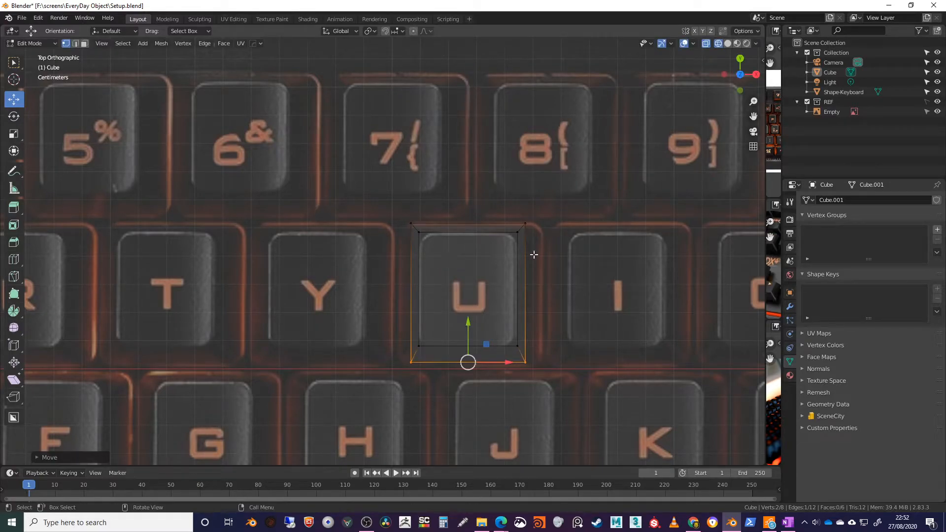
pyautogui.moveTo(523, 222); pyautogui.dragTo(548, 388)
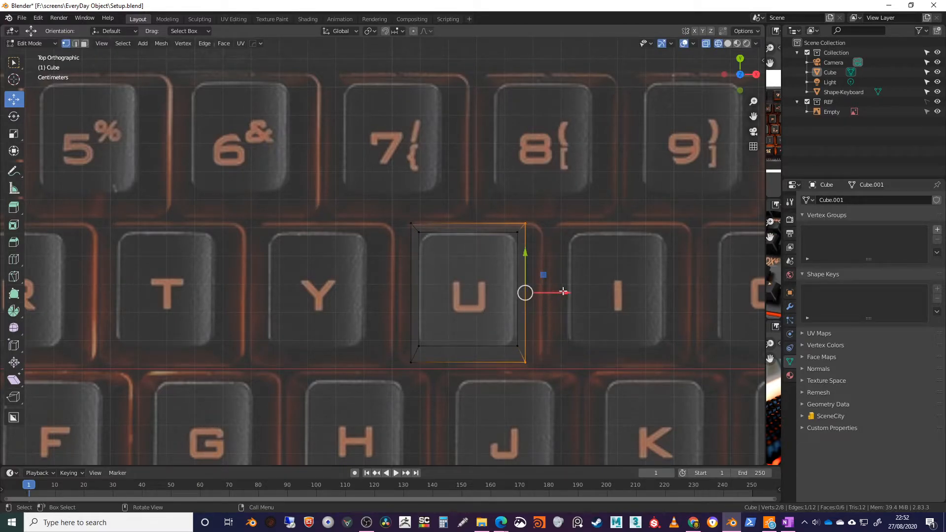
pyautogui.moveTo(562, 294); pyautogui.dragTo(581, 293)
pyautogui.moveTo(395, 215); pyautogui.dragTo(417, 376)
pyautogui.moveTo(447, 293); pyautogui.dragTo(432, 291)
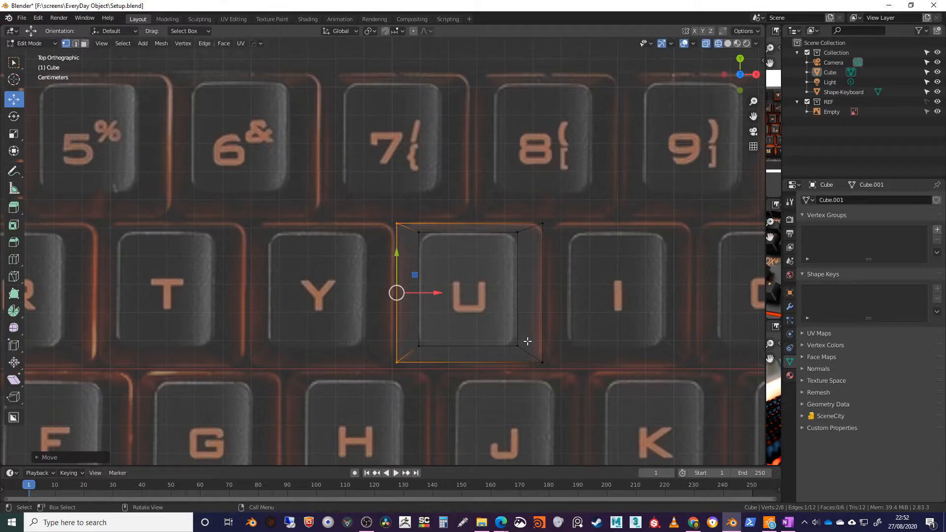
# Bevel the key block's four vertical corner edges by about 0.004 m with three segments.
pyautogui.click(526, 331)
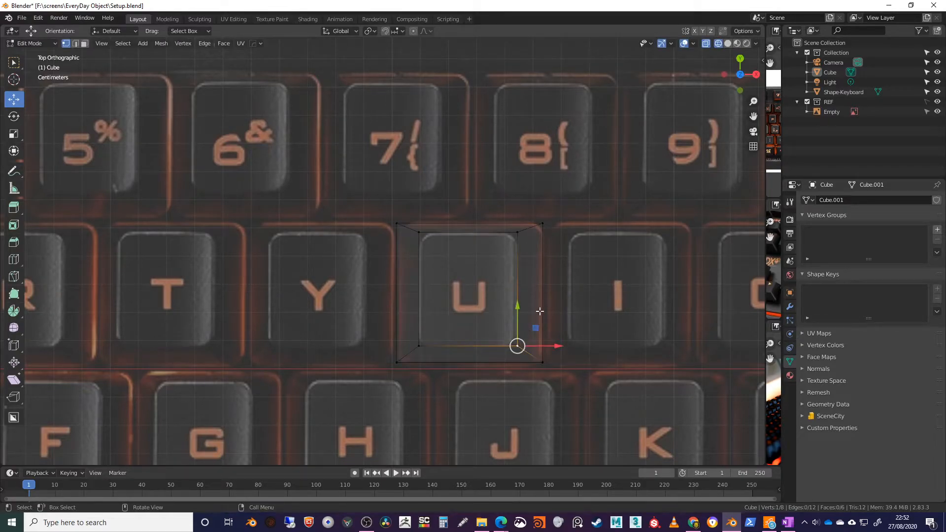
pyautogui.moveTo(609, 286); pyautogui.dragTo(465, 340, button='middle')
pyautogui.scroll(-2, 463, 323)
pyautogui.press('2')
pyautogui.click(416, 358)
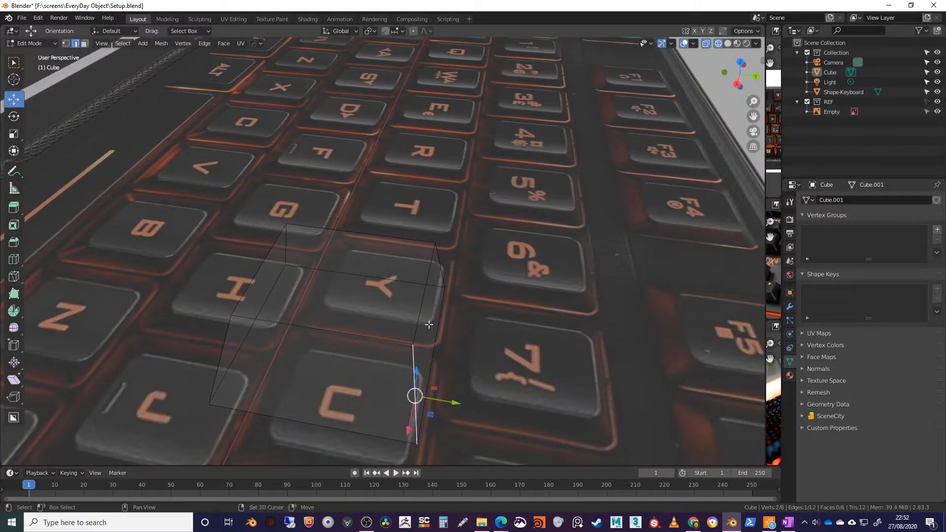
pyautogui.keyDown('shift'); pyautogui.click(439, 260); pyautogui.keyUp('shift')
pyautogui.keyDown('shift'); pyautogui.click(286, 246); pyautogui.keyUp('shift')
pyautogui.keyDown('shift'); pyautogui.click(235, 338); pyautogui.keyUp('shift')
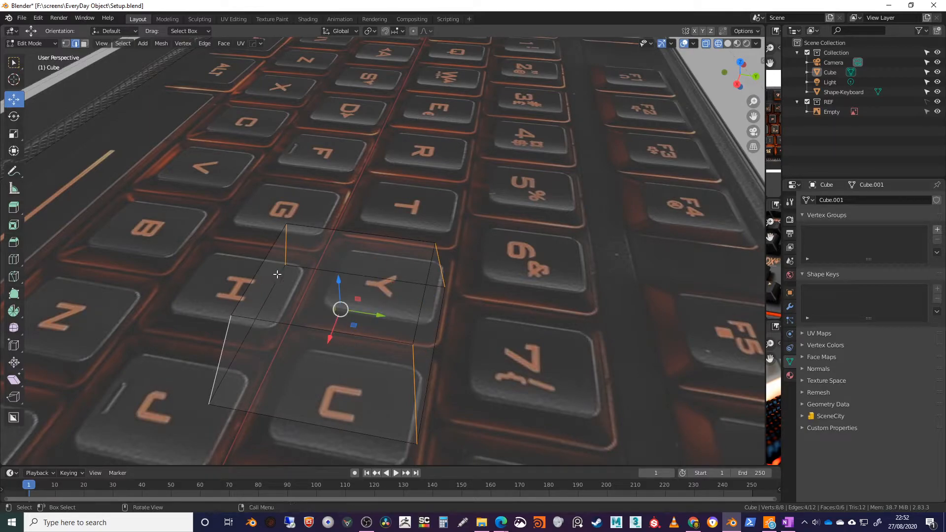
pyautogui.rightClick(416, 157)
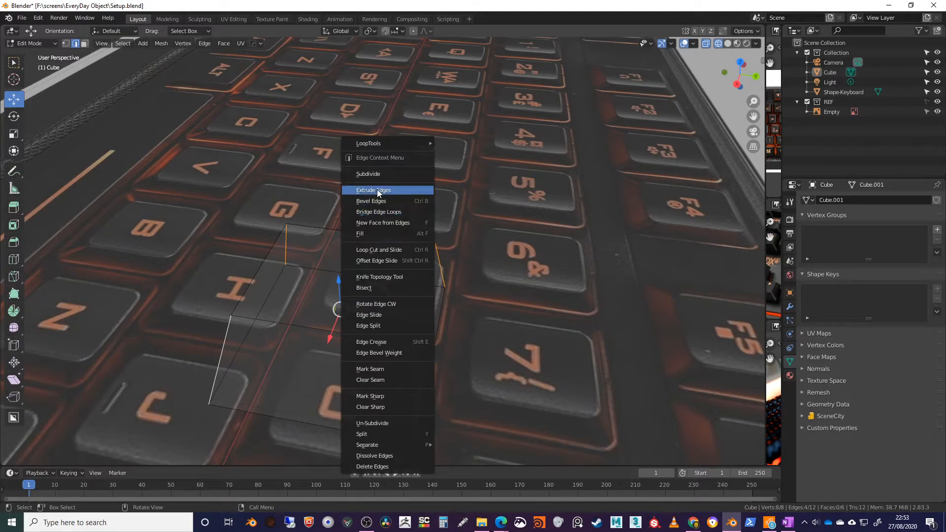
pyautogui.click(379, 202)
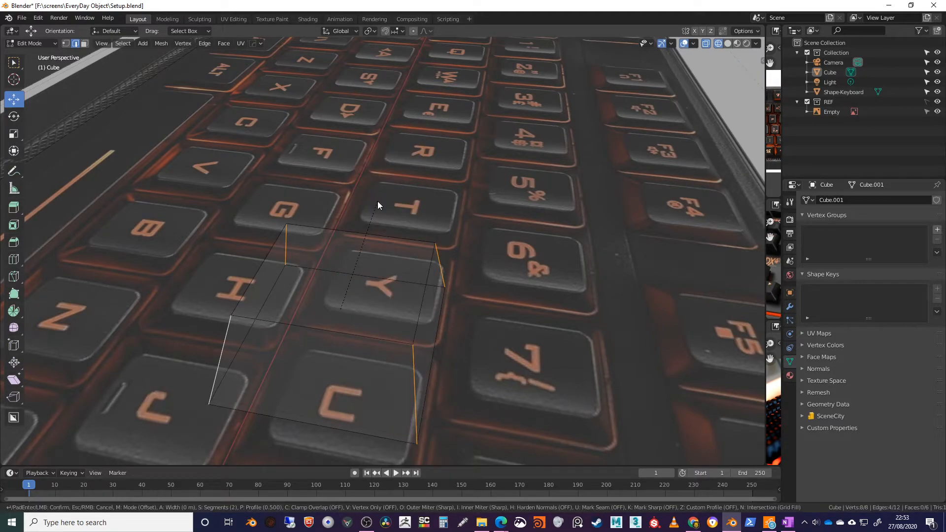
pyautogui.scroll(1, 451, 230)
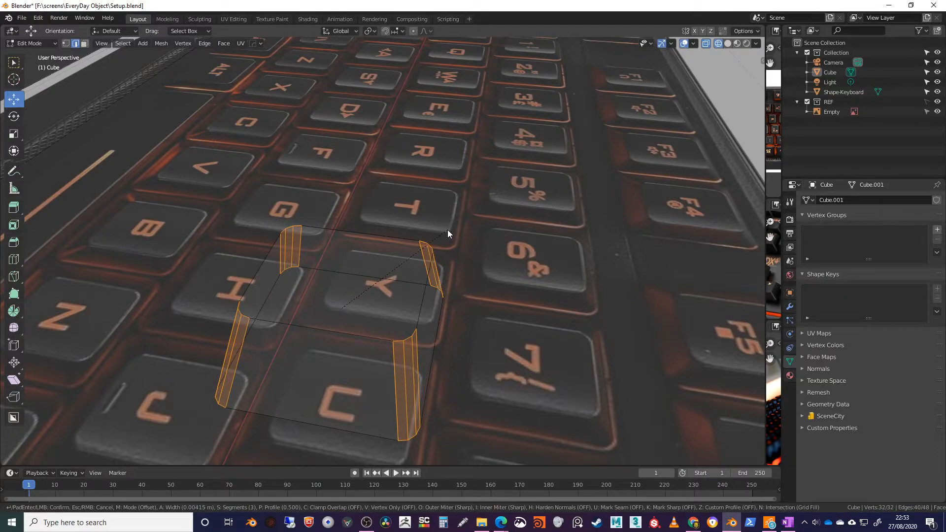
pyautogui.click(448, 230)
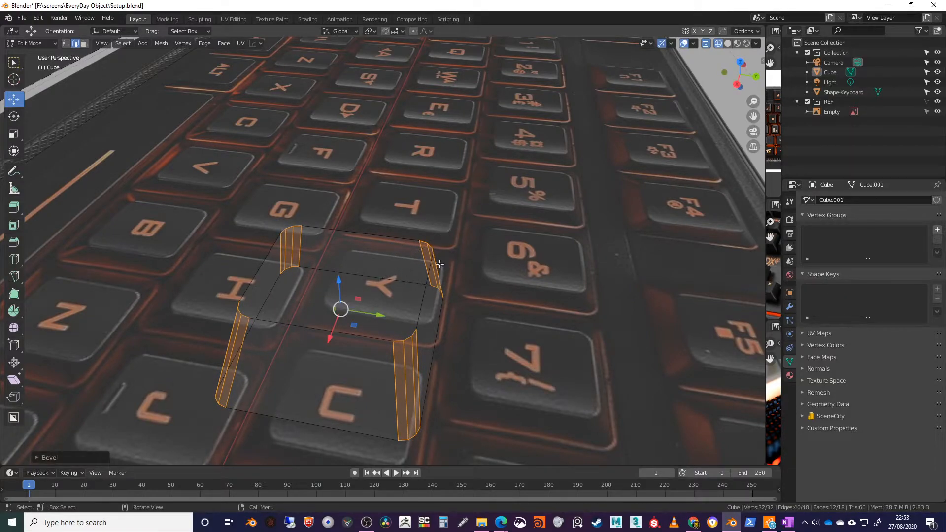
# Bevel the edge loop around the key's top face by about 0.0017 m with three segments.
pyautogui.moveTo(547, 144); pyautogui.dragTo(582, 151, button='middle')
pyautogui.click(740, 62)
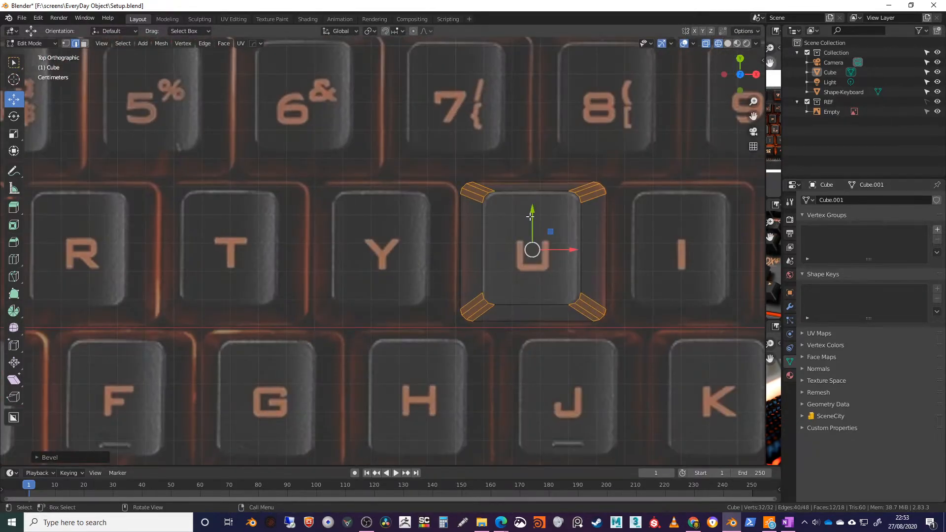
pyautogui.keyDown('shift'); pyautogui.moveTo(529, 224); pyautogui.dragTo(391, 243, button='middle'); pyautogui.keyUp('shift')
pyautogui.scroll(3, 434, 234)
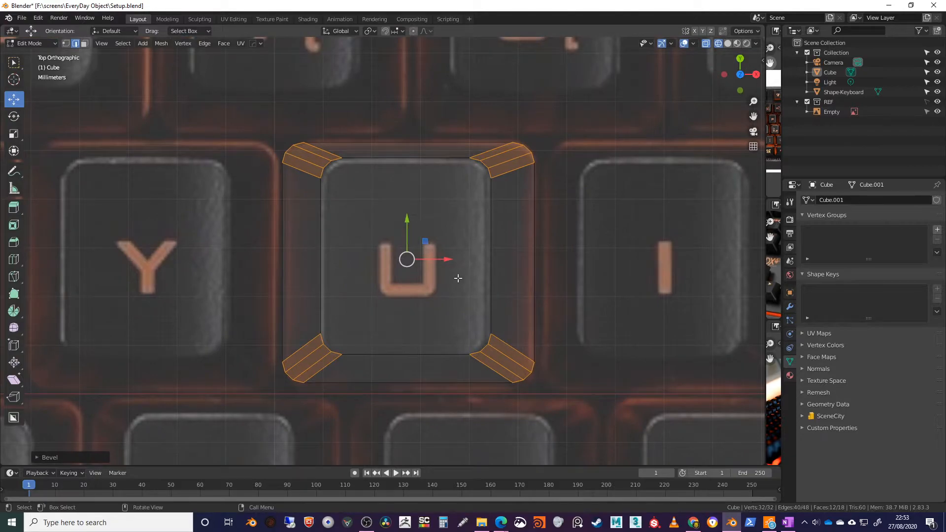
pyautogui.click(403, 354)
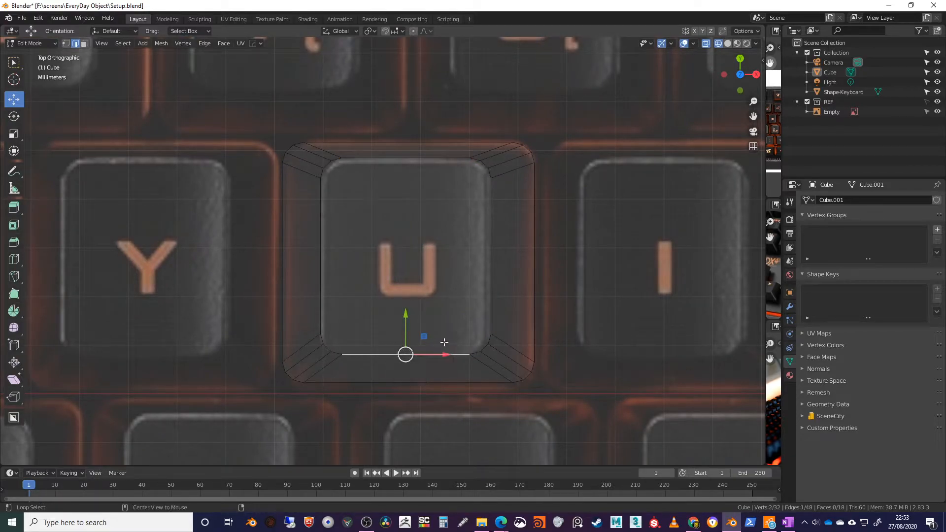
pyautogui.keyDown('alt'); pyautogui.click(490, 313); pyautogui.keyUp('alt')
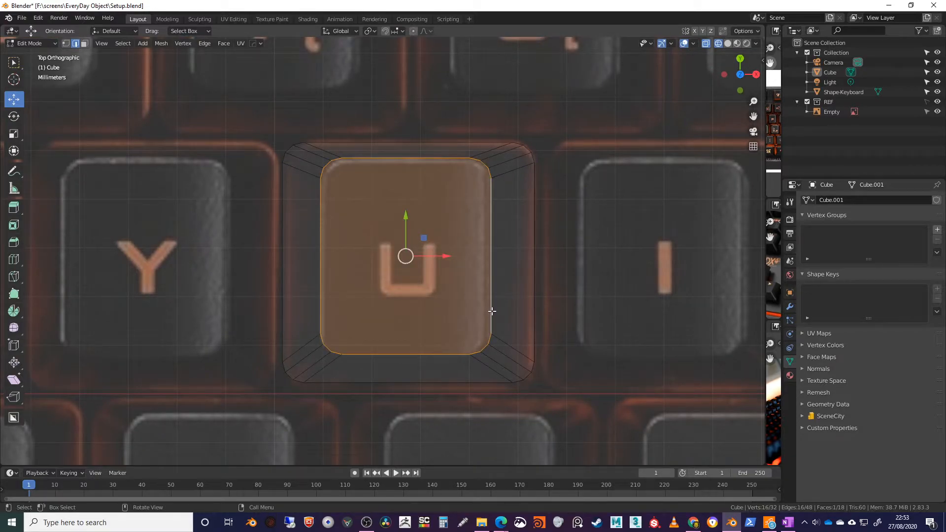
pyautogui.rightClick(539, 279)
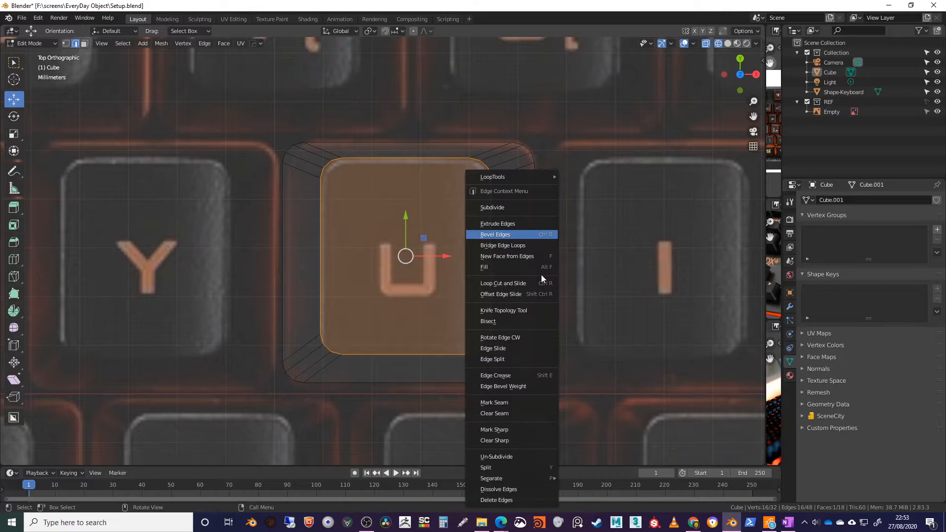
pyautogui.click(503, 235)
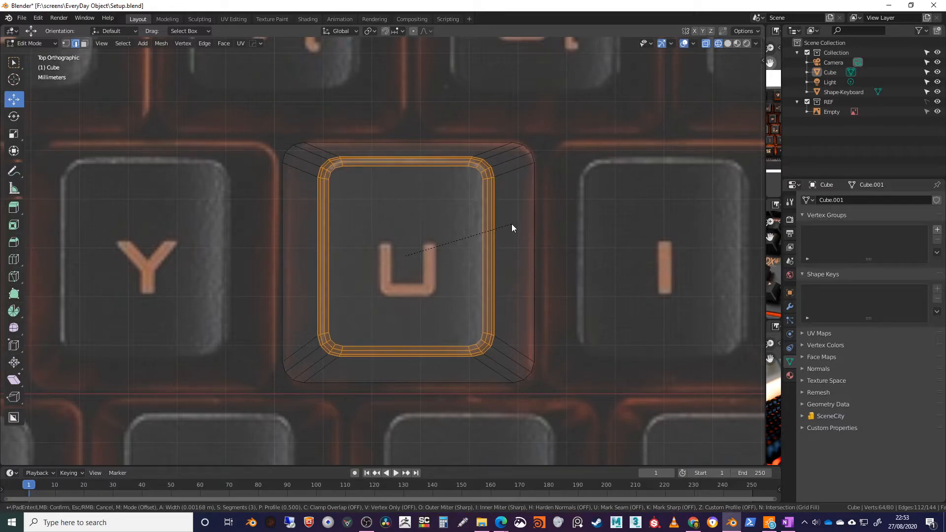
pyautogui.click(512, 228)
pyautogui.click(544, 251)
# Inset the key's flat top face by about 0.0039 m.
pyautogui.moveTo(544, 251); pyautogui.dragTo(518, 249, button='middle')
pyautogui.scroll(-4, 493, 232)
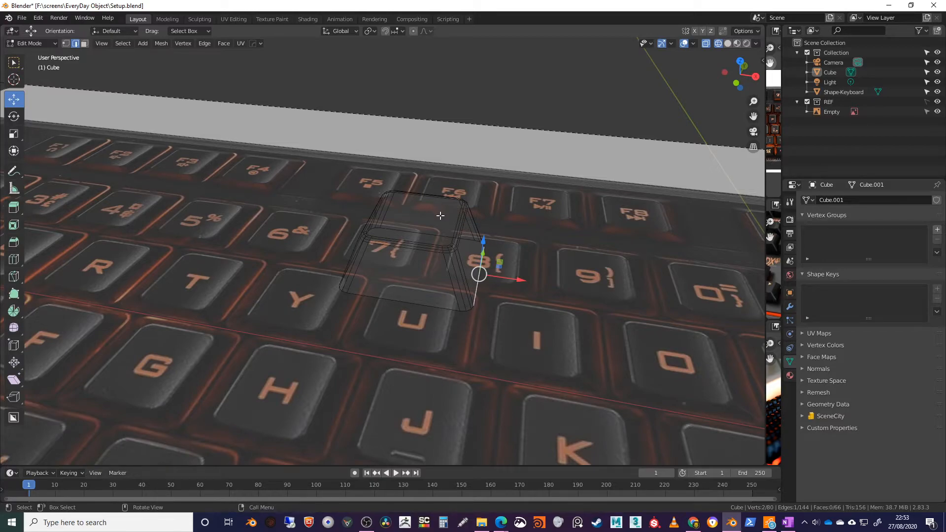
pyautogui.moveTo(440, 214); pyautogui.dragTo(439, 228, button='middle')
pyautogui.click(428, 240)
pyautogui.press('3')
pyautogui.click(434, 242)
pyautogui.moveTo(552, 252); pyautogui.dragTo(551, 265, button='middle')
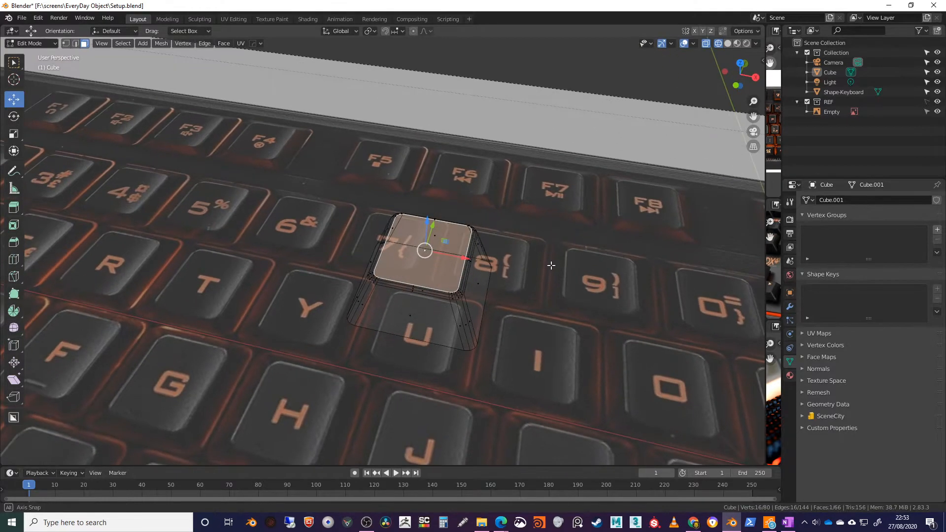
pyautogui.moveTo(531, 231); pyautogui.dragTo(483, 236, button='middle')
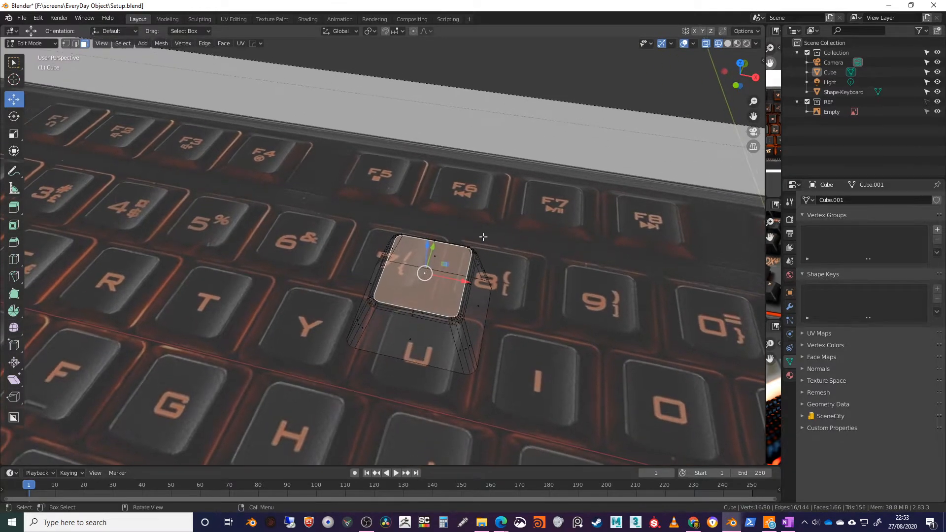
pyautogui.click(14, 226)
pyautogui.moveTo(421, 307)
pyautogui.mouseDown()
pyautogui.moveTo(419, 297)
pyautogui.moveTo(422, 305)
pyautogui.mouseUp()
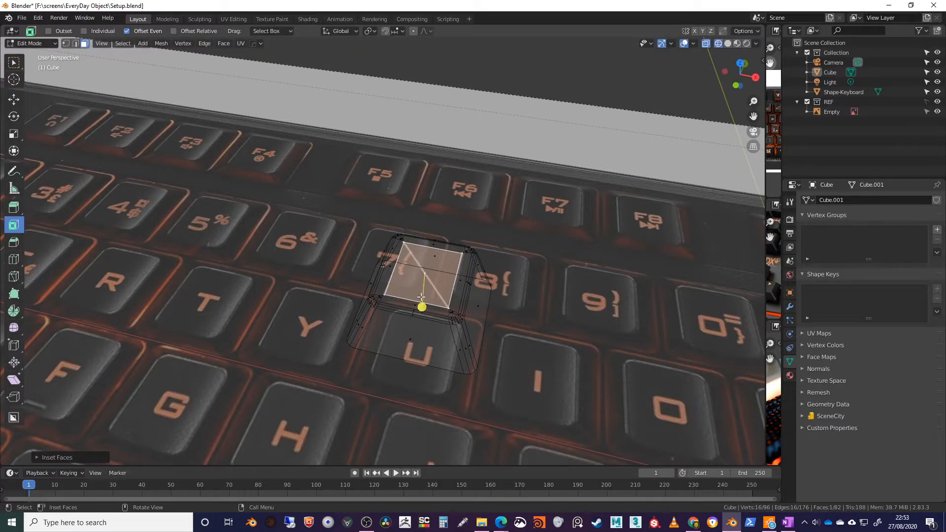
# Frame the inset face, check the viewport's clipping values and examine the inset corners up close.
pyautogui.scroll(4, 420, 308)
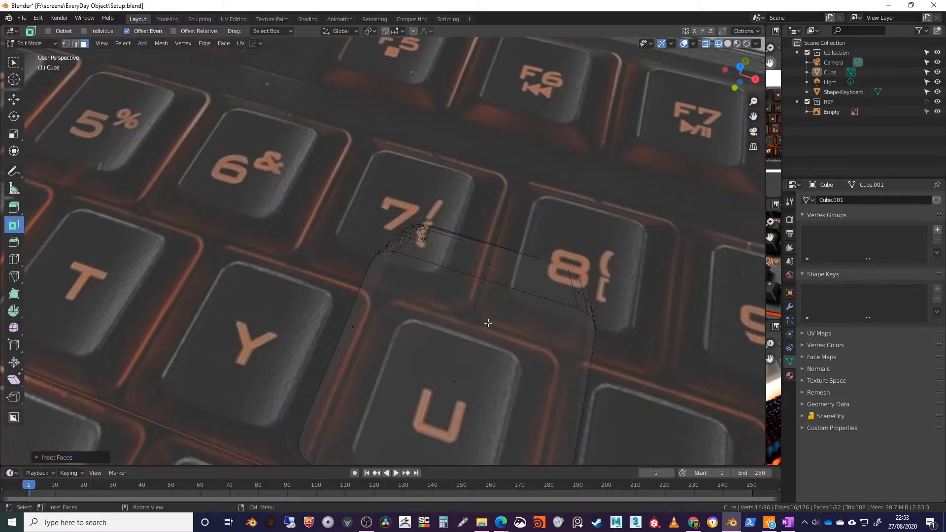
pyautogui.scroll(-2, 487, 316)
pyautogui.click(753, 131)
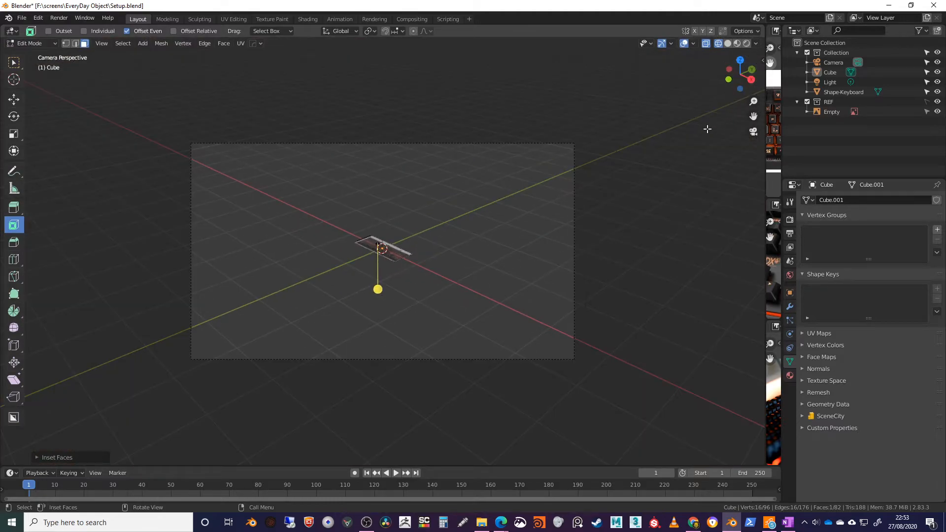
pyautogui.press('KP_Decimal')
pyautogui.press('n')
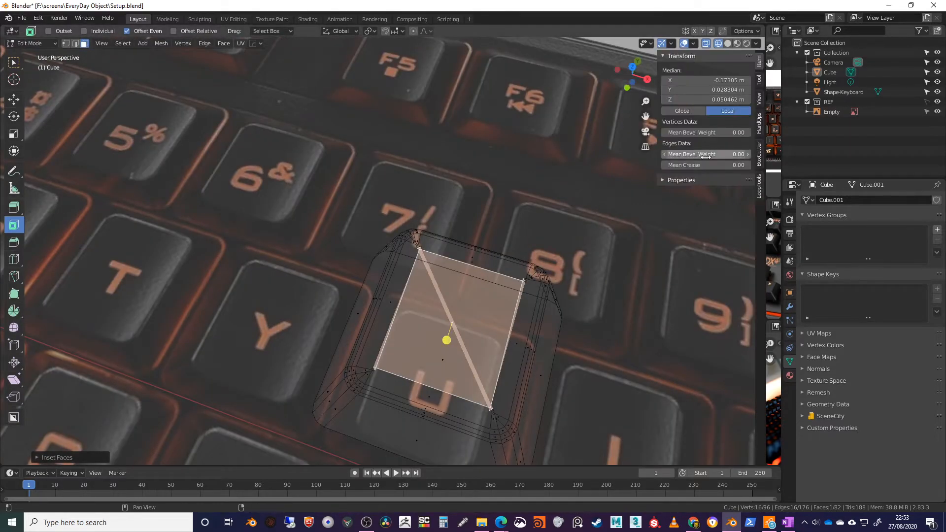
pyautogui.click(759, 101)
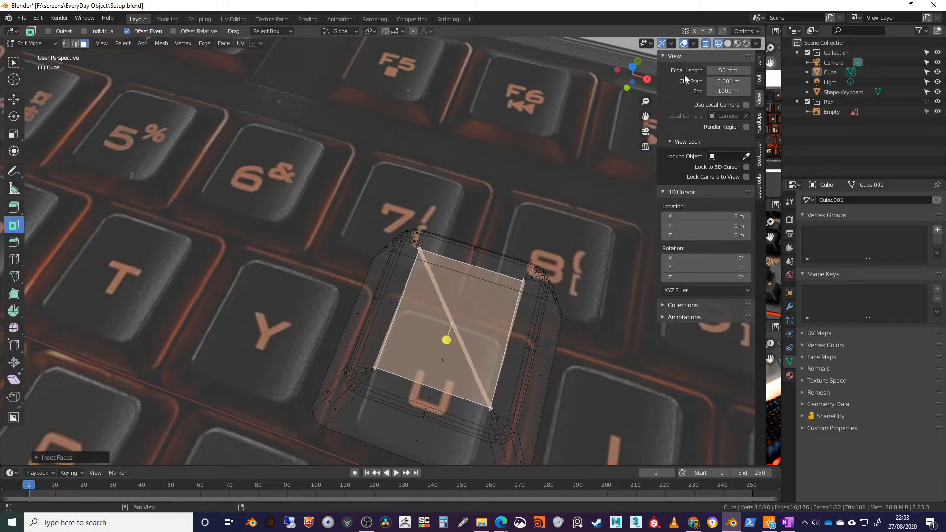
pyautogui.press('n')
pyautogui.scroll(3, 542, 271)
pyautogui.moveTo(552, 270); pyautogui.dragTo(417, 270, button='middle')
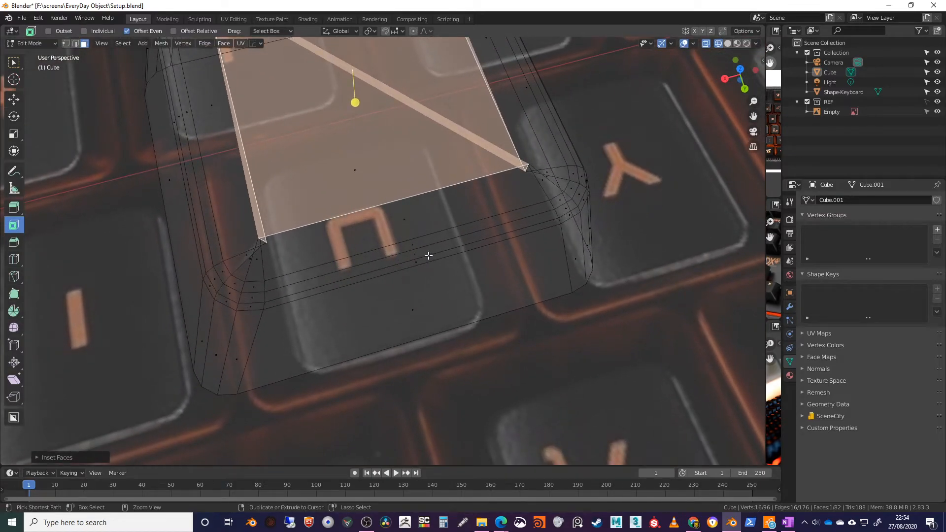
# Try the Offset Even, Offset Relative, Outset, Select Outer and Individual options on the top-face inset.
pyautogui.click(45, 457)
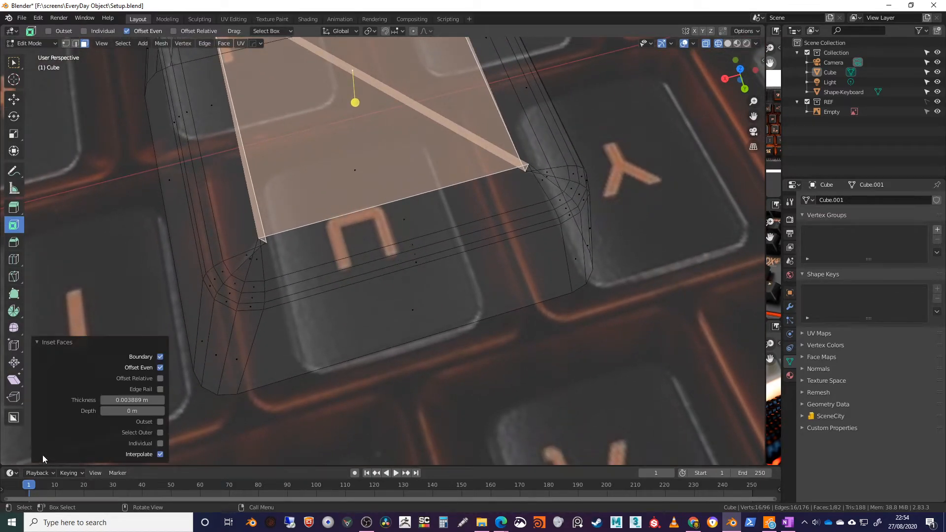
pyautogui.click(160, 367)
pyautogui.click(160, 367)
pyautogui.click(159, 379)
pyautogui.click(159, 379)
pyautogui.click(160, 422)
pyautogui.click(160, 422)
pyautogui.click(159, 433)
pyautogui.click(159, 433)
pyautogui.click(160, 443)
# Reduce the inset thickness to 0.000889 m and scale the inset face along X to about 0.907.
pyautogui.moveTo(132, 400); pyautogui.dragTo(131, 400)
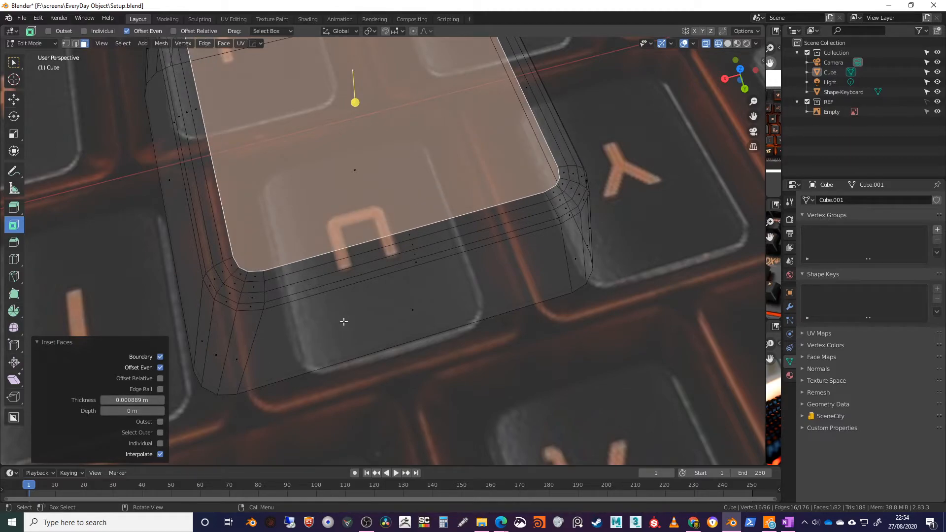
pyautogui.keyDown('shift'); pyautogui.moveTo(339, 314); pyautogui.dragTo(360, 341, button='middle'); pyautogui.keyUp('shift')
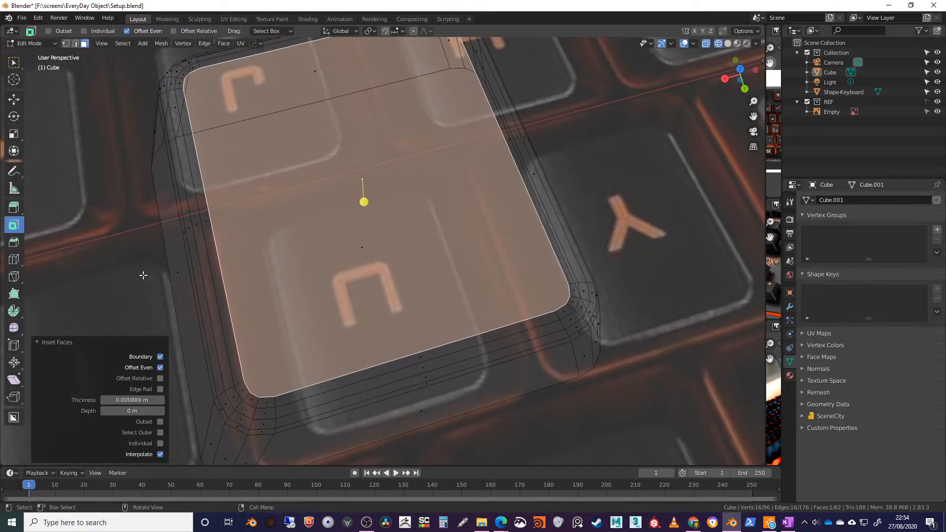
pyautogui.press('s')
pyautogui.press('x')
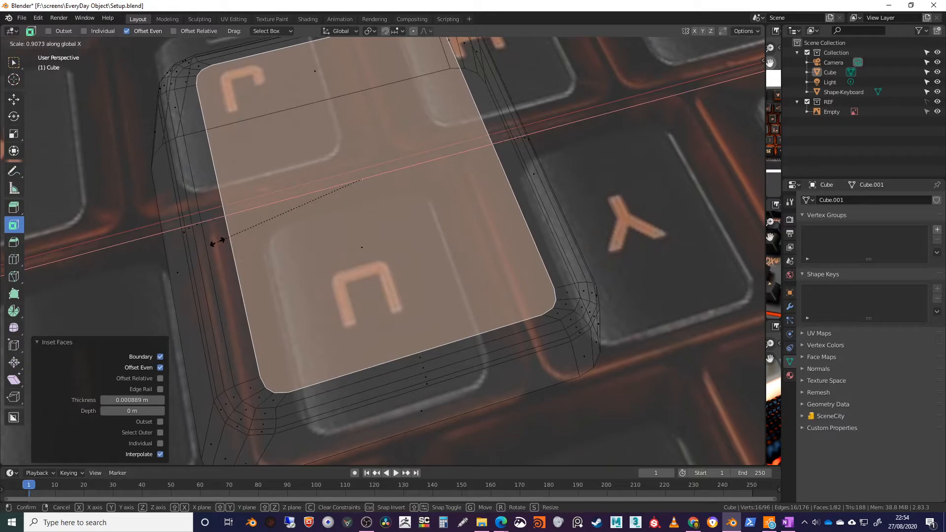
pyautogui.click(217, 242)
# Scale the inset top face along Y to about 0.922.
pyautogui.moveTo(211, 243); pyautogui.dragTo(266, 245, button='middle')
pyautogui.press('s')
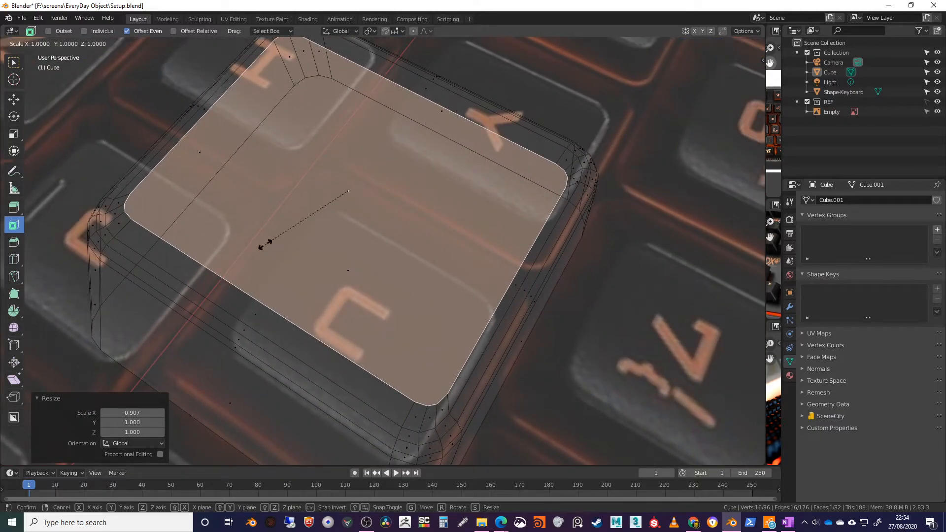
pyautogui.press('y')
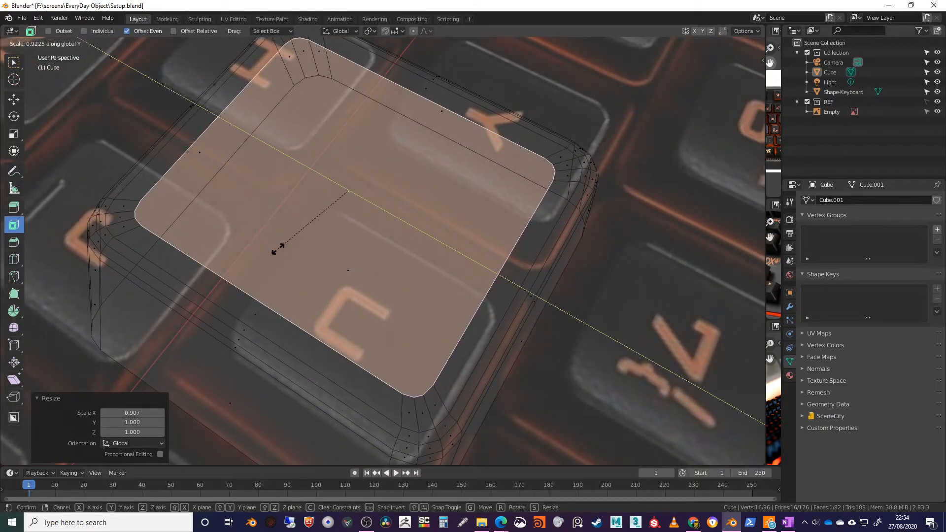
pyautogui.click(276, 250)
pyautogui.moveTo(276, 253); pyautogui.dragTo(181, 202, button='middle')
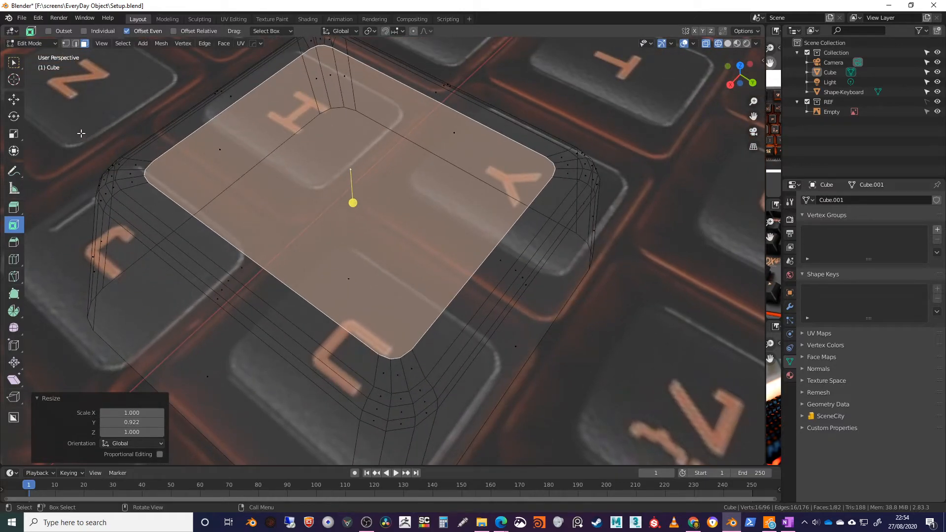
# Sink the inset top face into the key by moving it about 0.0003 m down along Z.
pyautogui.click(13, 107)
pyautogui.moveTo(365, 255); pyautogui.dragTo(356, 219, button='middle')
pyautogui.moveTo(353, 116); pyautogui.dragTo(353, 127)
pyautogui.moveTo(353, 126); pyautogui.dragTo(352, 127, button='middle')
pyautogui.moveTo(352, 128); pyautogui.dragTo(352, 128)
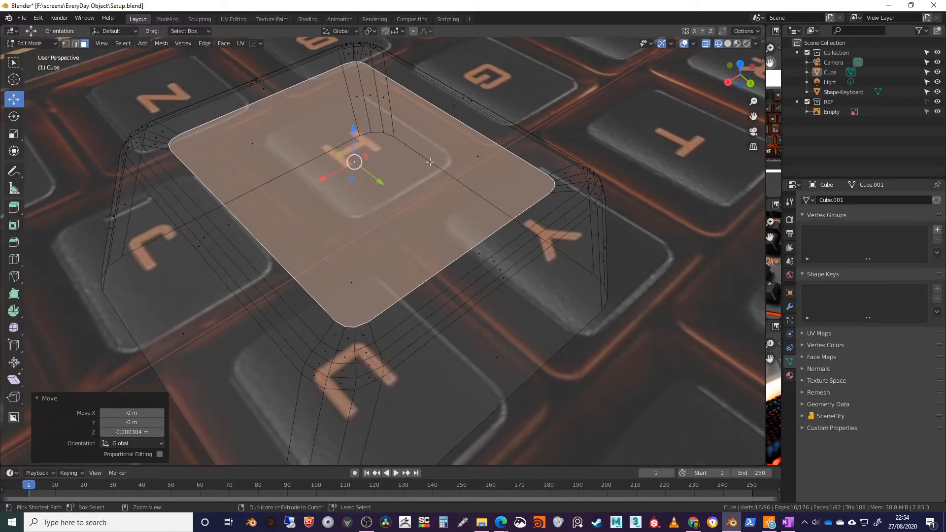
# Bevel the border of the sunken top face with 3 segments and an offset of about 0.00113 m, and clear the selection.
pyautogui.hotkey('ctrl', 'b')
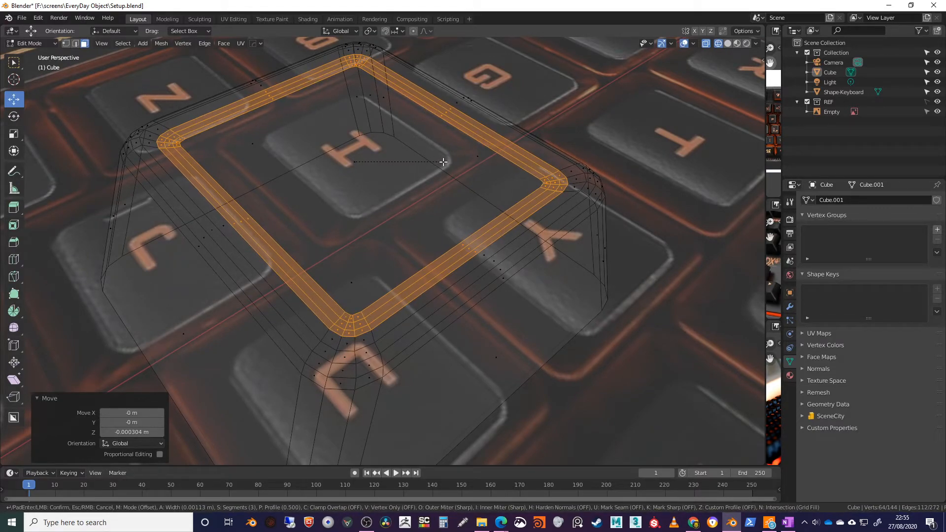
pyautogui.click(443, 162)
pyautogui.moveTo(500, 232); pyautogui.dragTo(464, 203, button='middle')
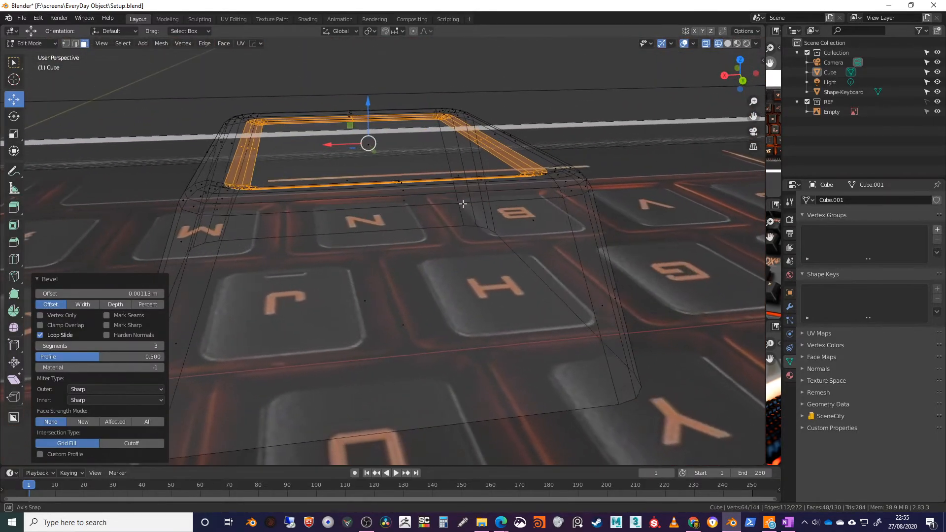
pyautogui.click(475, 75)
pyautogui.moveTo(475, 75); pyautogui.dragTo(702, 73, button='middle')
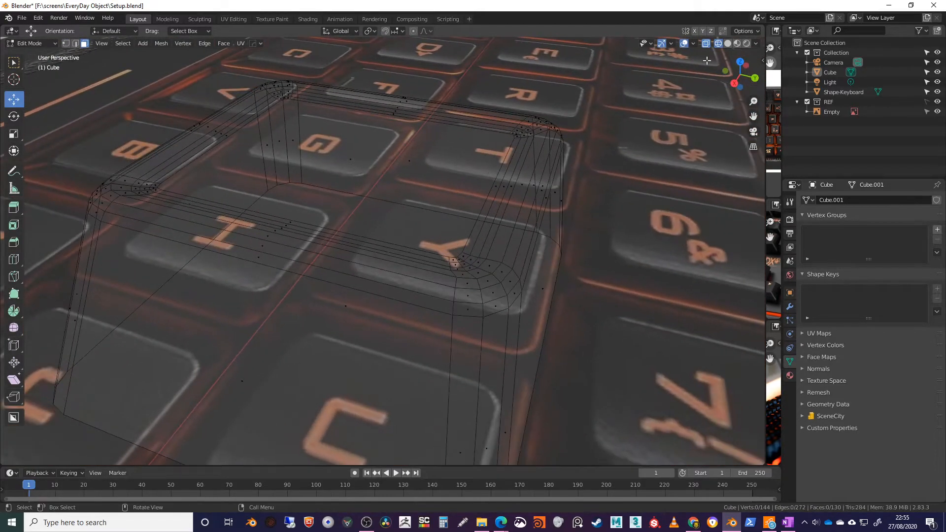
# Switch the viewport to solid shading with MatCap lighting, using the dark glossy blue-grey matcap with a warm highlight.
pyautogui.click(729, 43)
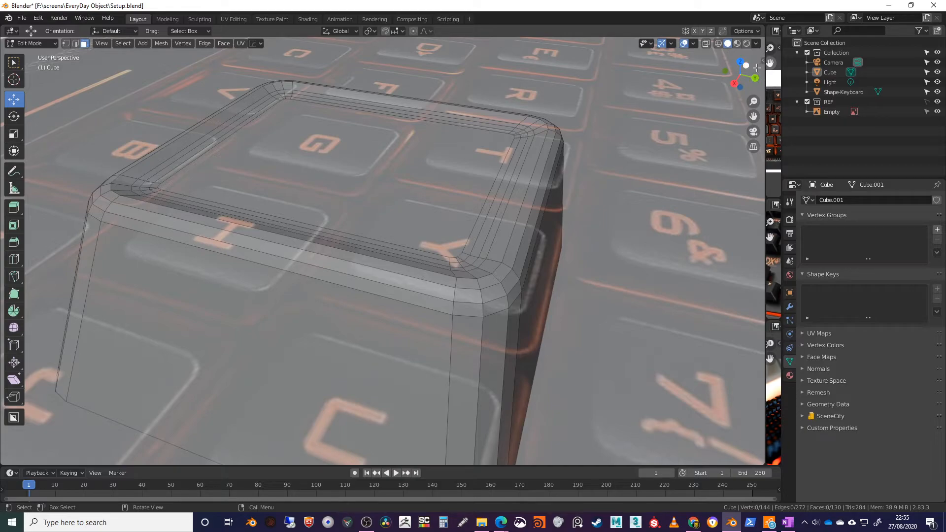
pyautogui.click(756, 44)
pyautogui.click(738, 112)
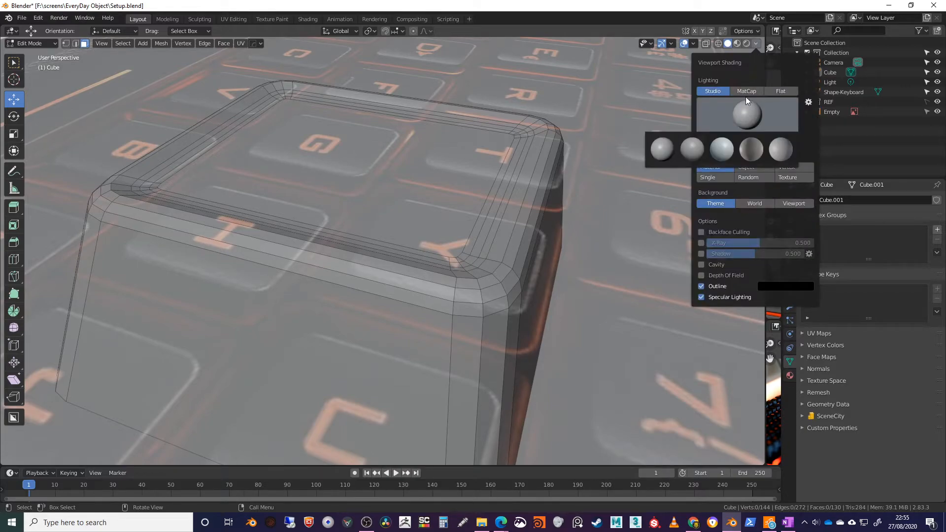
pyautogui.click(748, 91)
pyautogui.click(747, 119)
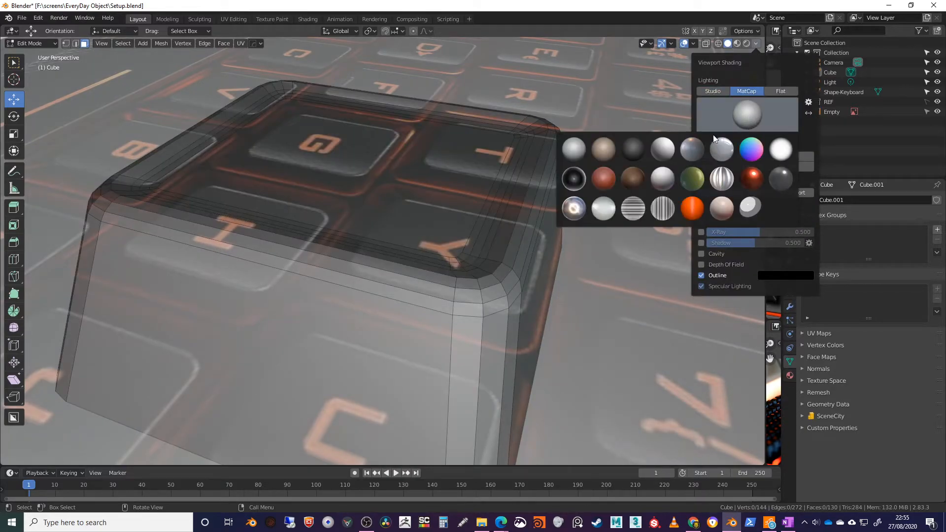
pyautogui.click(692, 147)
pyautogui.moveTo(469, 221); pyautogui.dragTo(540, 214, button='middle')
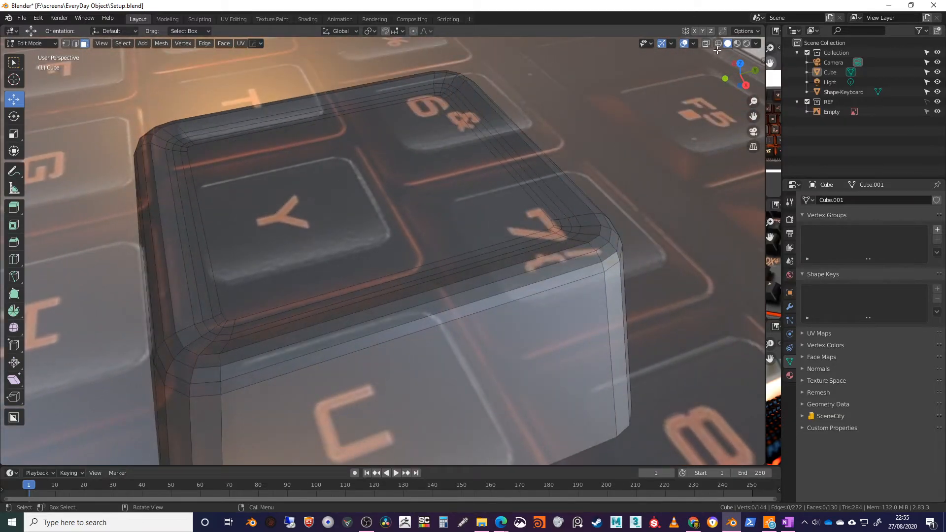
pyautogui.moveTo(558, 136); pyautogui.dragTo(591, 144, button='middle')
pyautogui.scroll(-2, 642, 194)
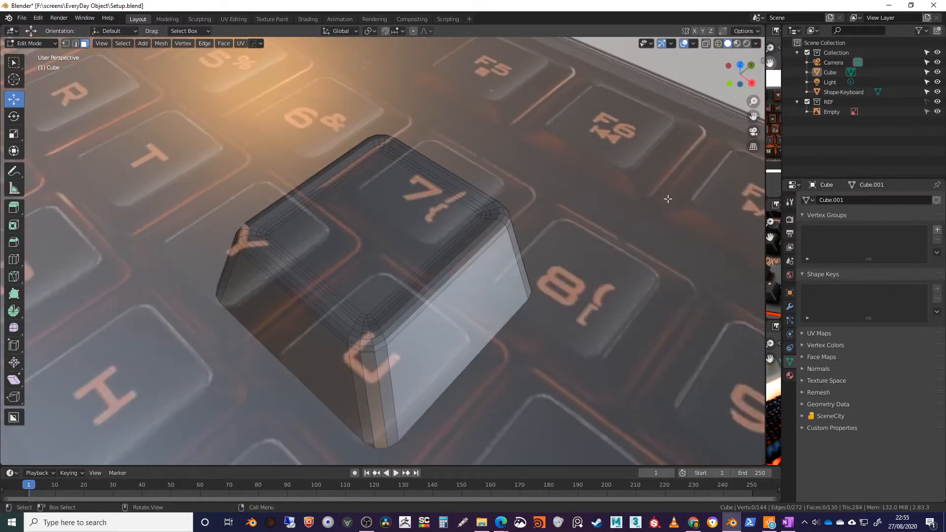
# Hide the REF collection and apply smooth shading to the key in Object Mode.
pyautogui.click(937, 101)
pyautogui.moveTo(584, 298); pyautogui.dragTo(583, 294, button='middle')
pyautogui.rightClick(458, 232)
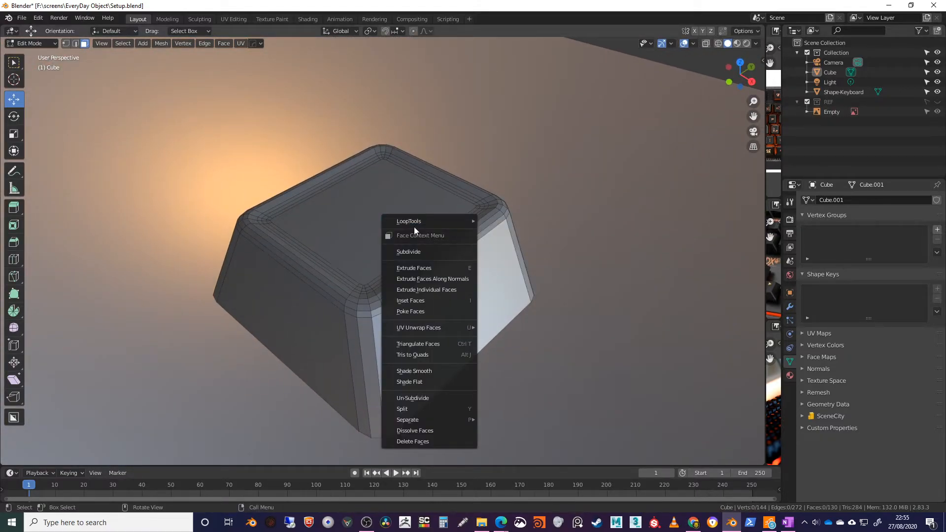
pyautogui.press('Tab')
pyautogui.rightClick(371, 214)
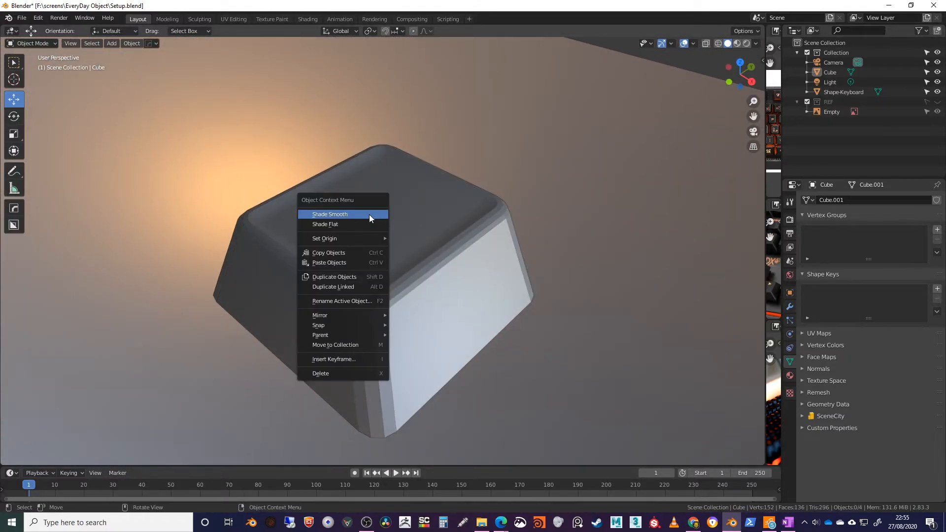
pyautogui.click(369, 217)
pyautogui.click(452, 253)
pyautogui.rightClick(453, 251)
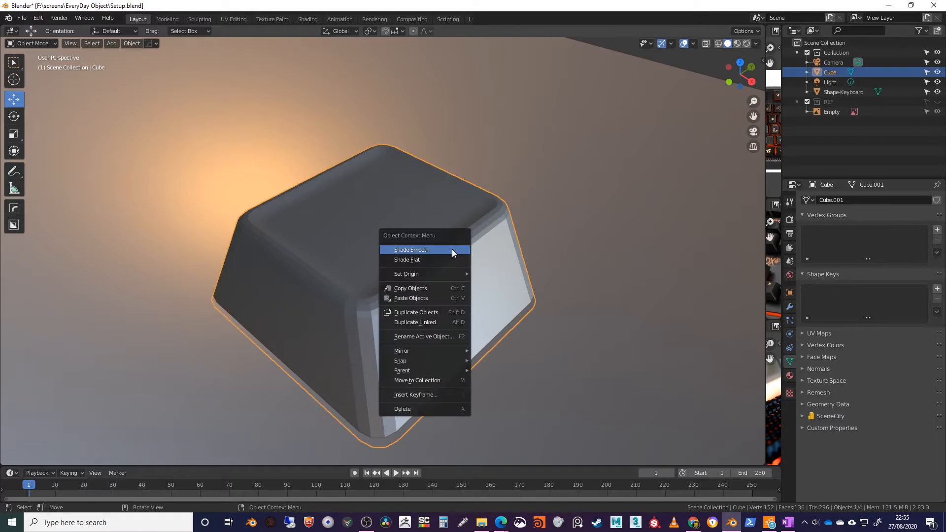
pyautogui.click(448, 250)
# Inspect the smoothed key from several angles and rename its object from Cube to Key.
pyautogui.moveTo(517, 260); pyautogui.dragTo(542, 239, button='middle')
pyautogui.click(536, 113)
pyautogui.moveTo(444, 175); pyautogui.dragTo(537, 236, button='middle')
pyautogui.click(451, 221)
pyautogui.doubleClick(830, 72)
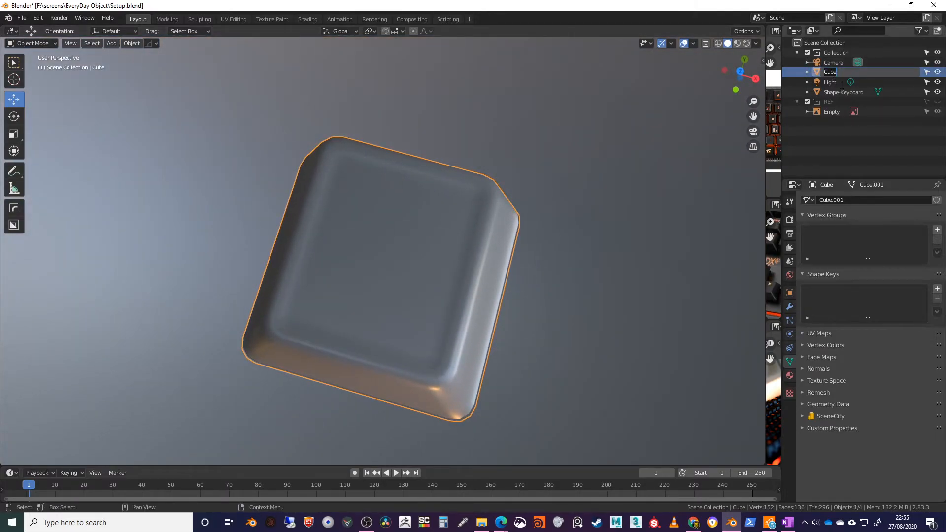
pyautogui.write('Key')
pyautogui.press('Return')
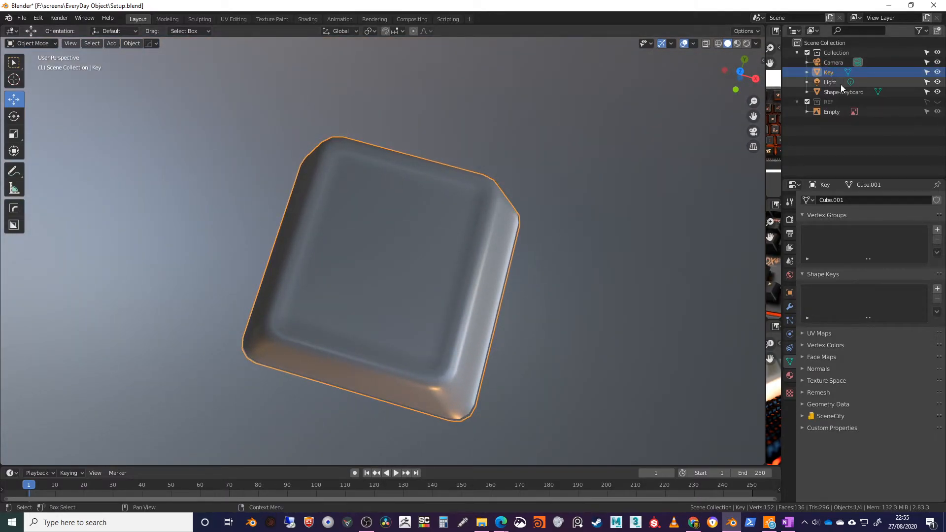
# Set the origin of the Key object to its center of mass (volume).
pyautogui.moveTo(616, 207); pyautogui.dragTo(483, 206, button='middle')
pyautogui.press('w')
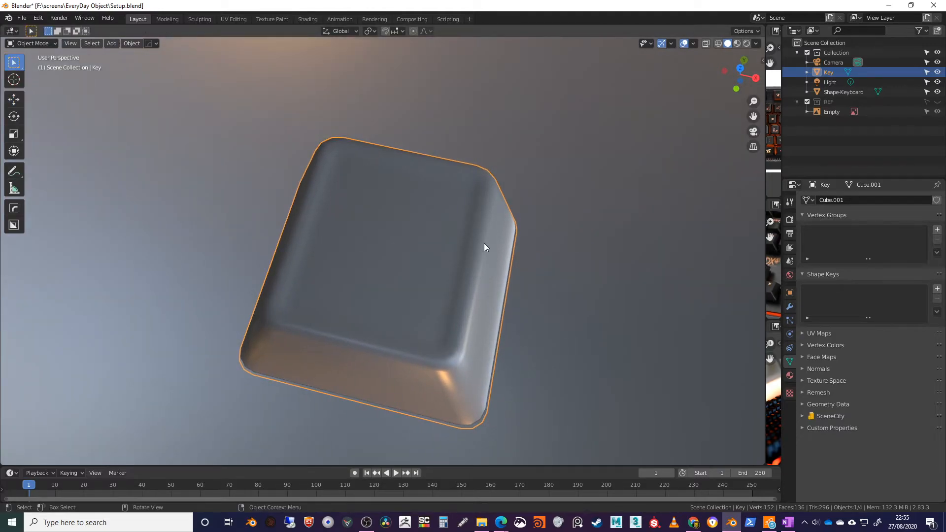
pyautogui.moveTo(484, 244); pyautogui.dragTo(492, 237, button='middle')
pyautogui.click(460, 224)
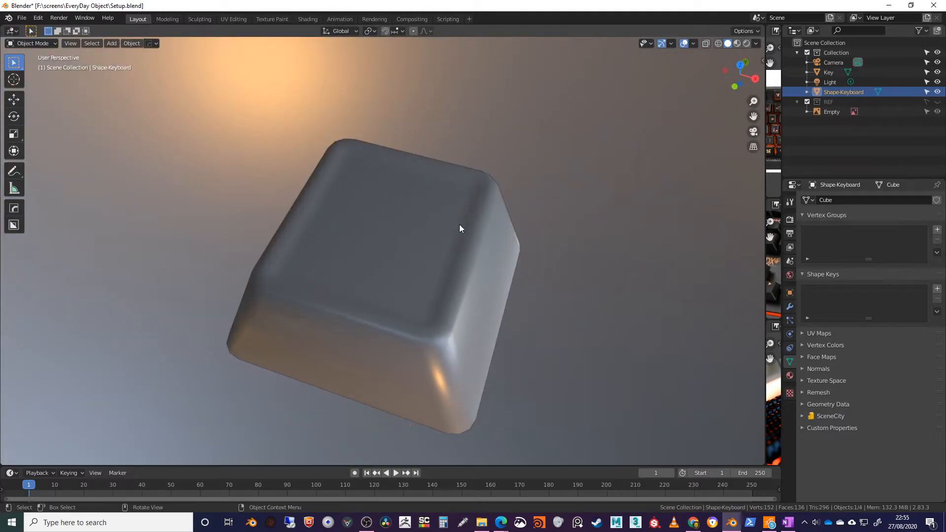
pyautogui.click(14, 100)
pyautogui.moveTo(384, 194); pyautogui.dragTo(368, 189, button='middle')
pyautogui.click(368, 190)
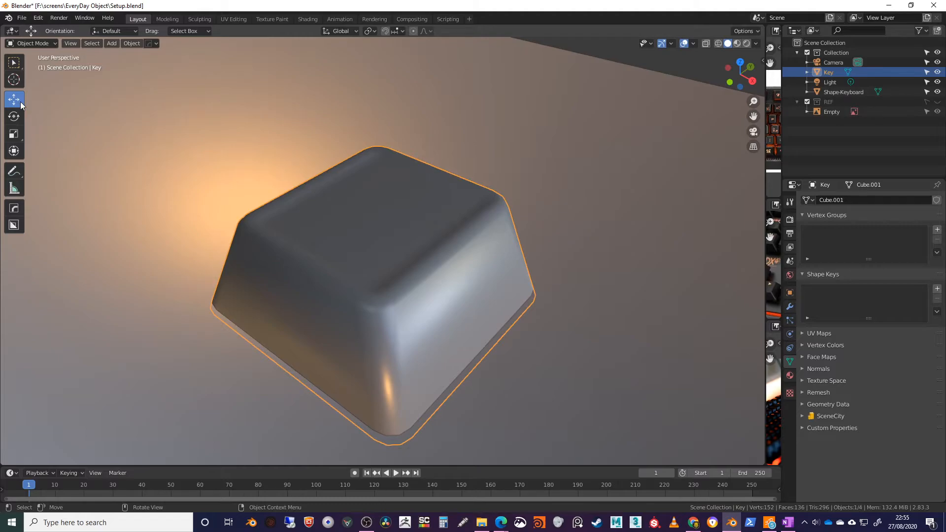
pyautogui.moveTo(406, 254); pyautogui.dragTo(392, 246, button='middle')
pyautogui.click(132, 43)
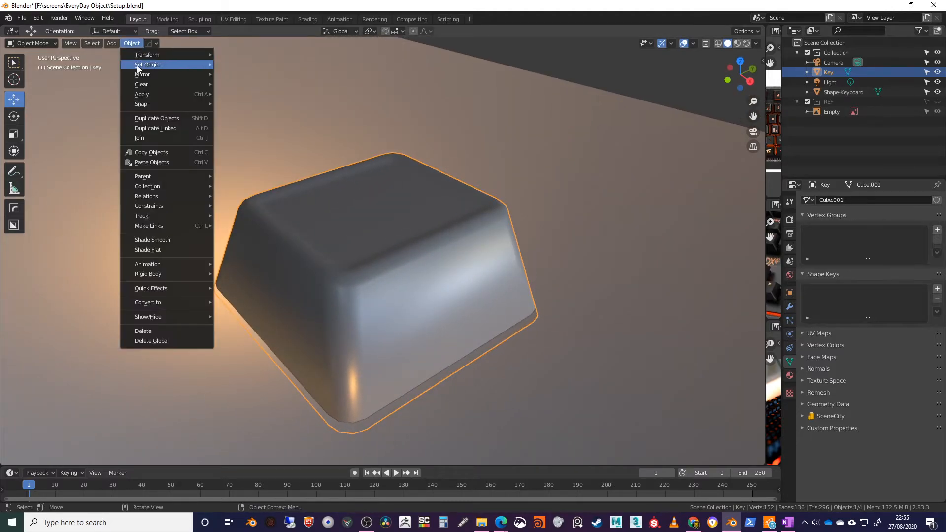
pyautogui.moveTo(148, 64)
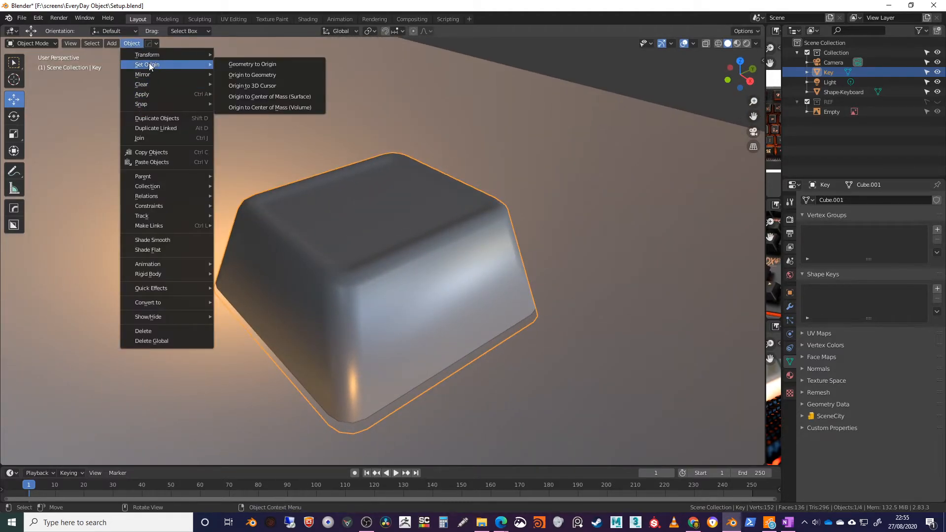
pyautogui.click(252, 105)
# Show the REF collection again and view the key from the top over the keyboard reference.
pyautogui.click(740, 61)
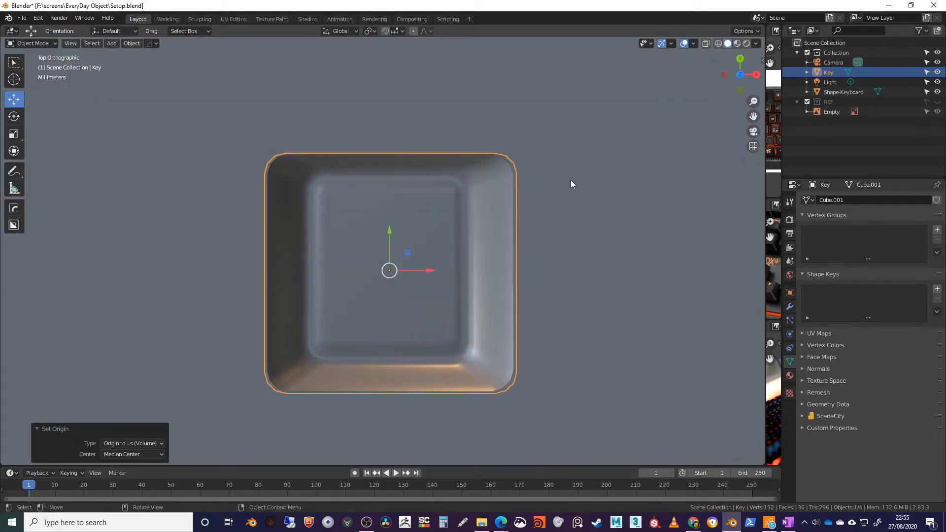
pyautogui.click(937, 101)
pyautogui.scroll(-7, 514, 193)
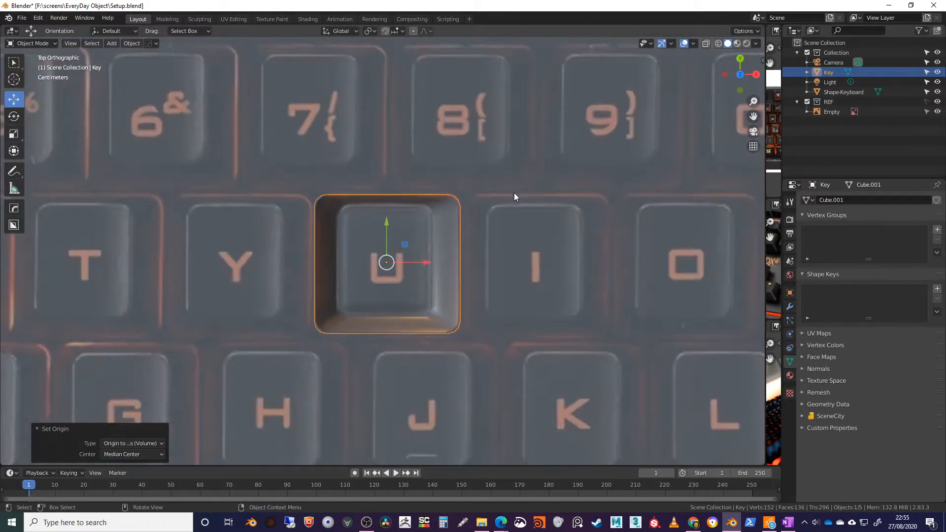
pyautogui.keyDown('shift'); pyautogui.moveTo(491, 273); pyautogui.dragTo(399, 251, button='middle'); pyautogui.keyUp('shift')
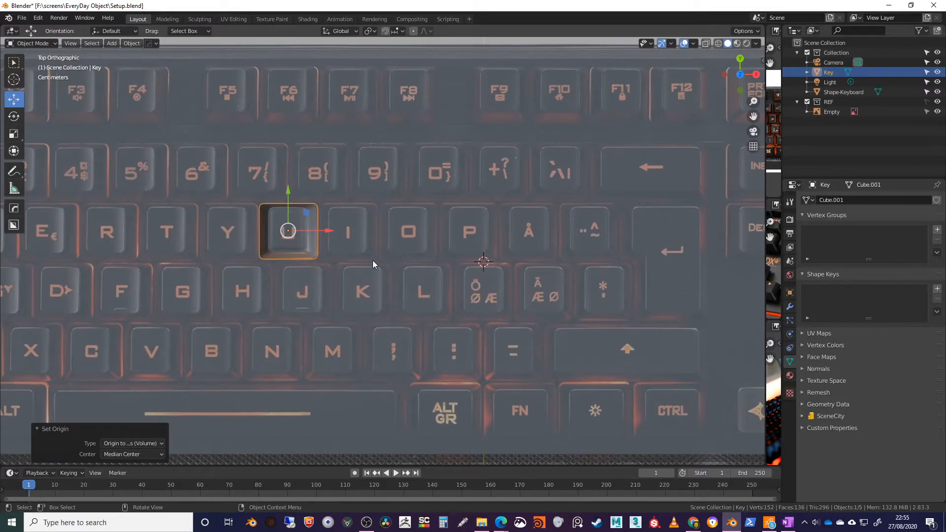
# Try a duplicate of the key placed about 0.053 m along X over the I key, and delete the copy.
pyautogui.hotkey('shift', 'd')
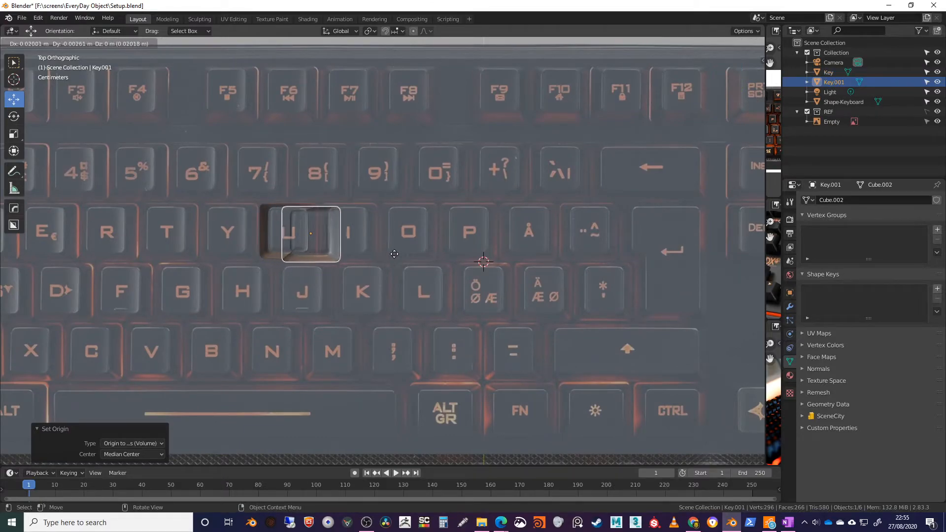
pyautogui.press('x')
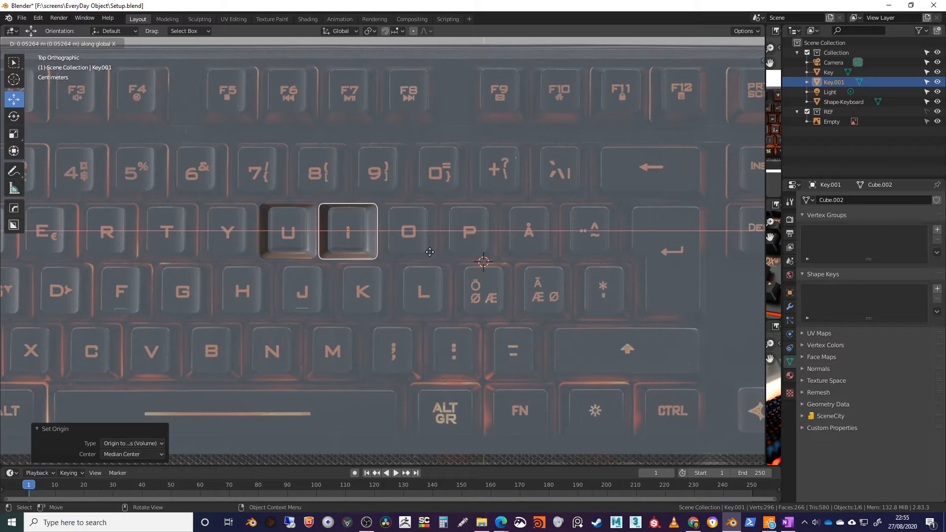
pyautogui.click(430, 252)
pyautogui.press('Delete')
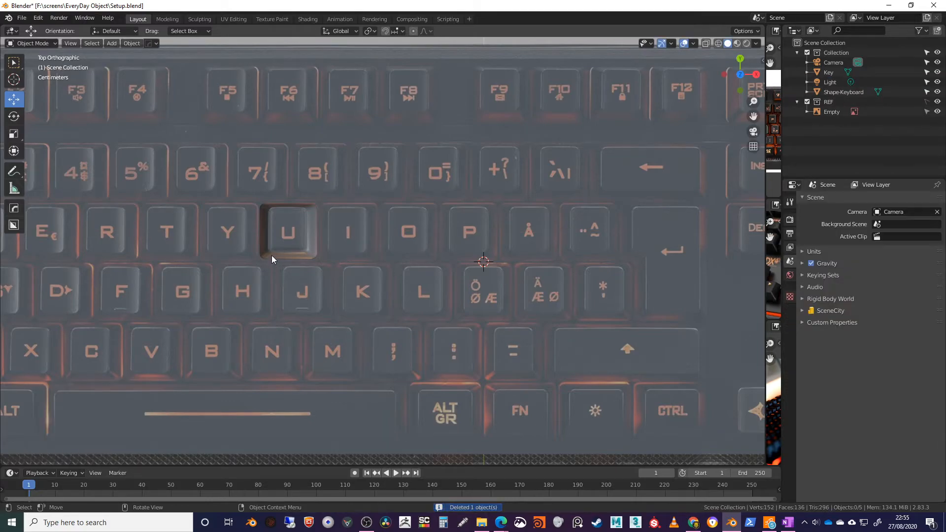
# Move the key about -0.3176 m along X onto the Q key of the reference and fine-tune it by about -0.001 m.
pyautogui.scroll(2, 271, 259)
pyautogui.keyDown('shift'); pyautogui.moveTo(294, 255); pyautogui.dragTo(486, 263, button='middle'); pyautogui.keyUp('shift')
pyautogui.scroll(-5, 419, 260)
pyautogui.scroll(1, 475, 262)
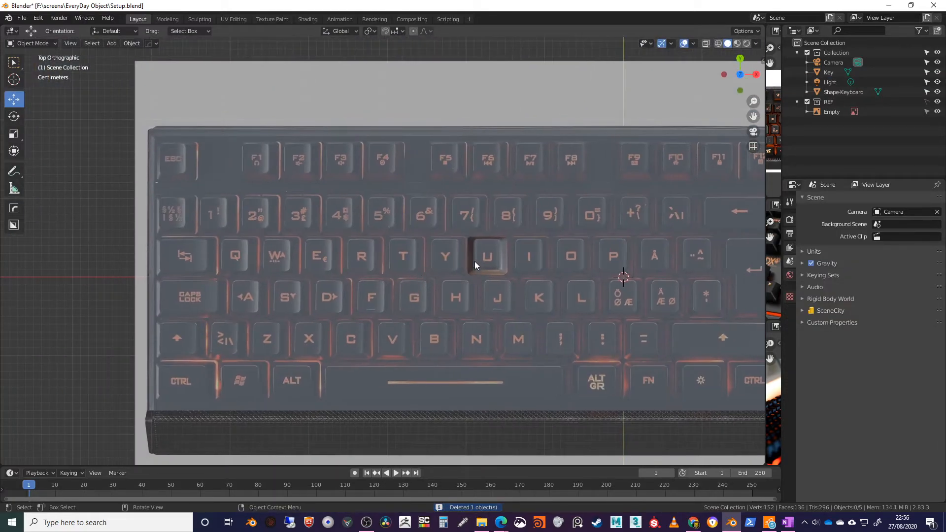
pyautogui.click(486, 256)
pyautogui.moveTo(527, 260); pyautogui.dragTo(276, 266)
pyautogui.scroll(4, 534, 247)
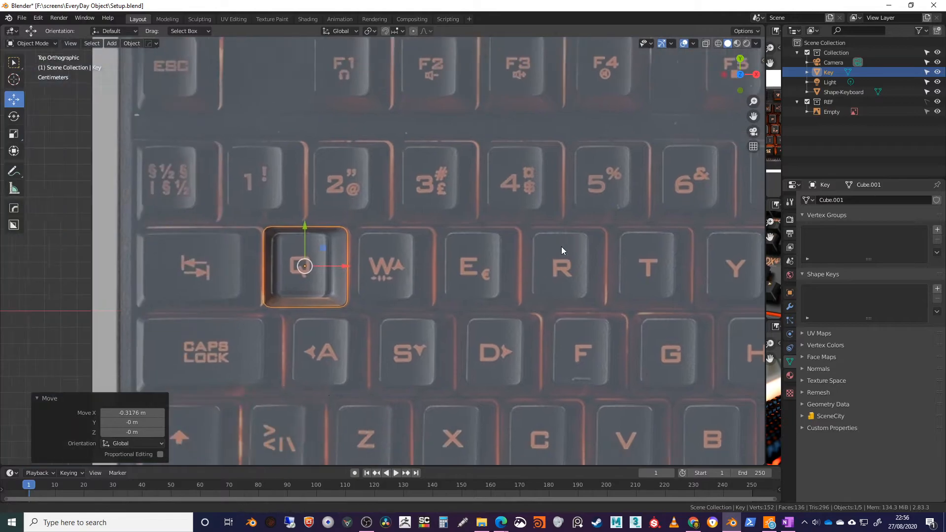
pyautogui.keyDown('shift'); pyautogui.moveTo(448, 291); pyautogui.dragTo(476, 295, button='middle'); pyautogui.keyUp('shift')
pyautogui.scroll(2, 552, 308)
pyautogui.moveTo(471, 286); pyautogui.dragTo(466, 284)
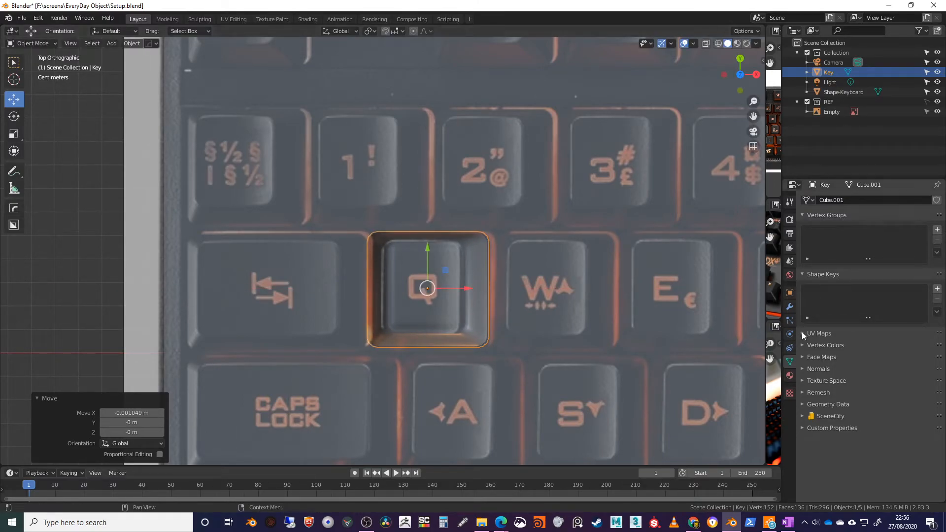
# Add an Array modifier to the key with a count of 10 to fill the row from Q onwards.
pyautogui.click(790, 306)
pyautogui.click(843, 199)
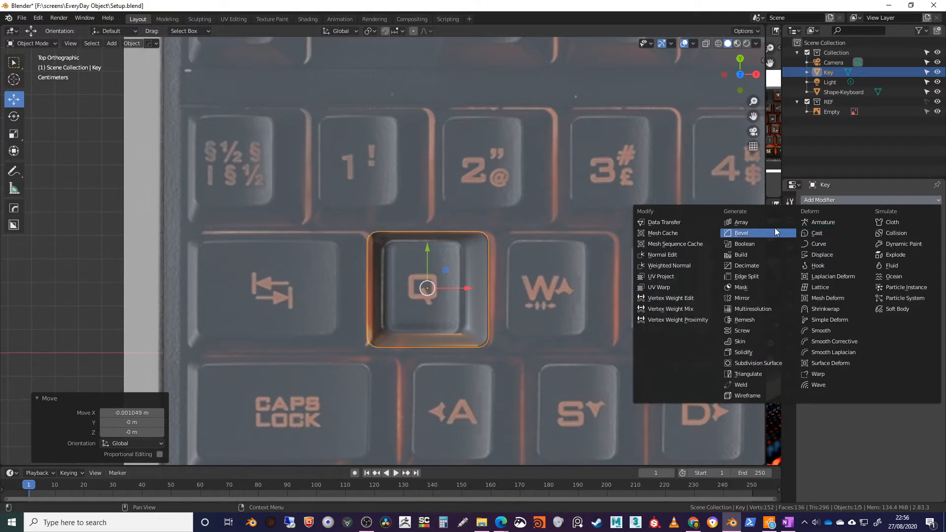
pyautogui.click(729, 220)
pyautogui.keyDown('shift'); pyautogui.moveTo(649, 277); pyautogui.dragTo(532, 274, button='middle'); pyautogui.keyUp('shift')
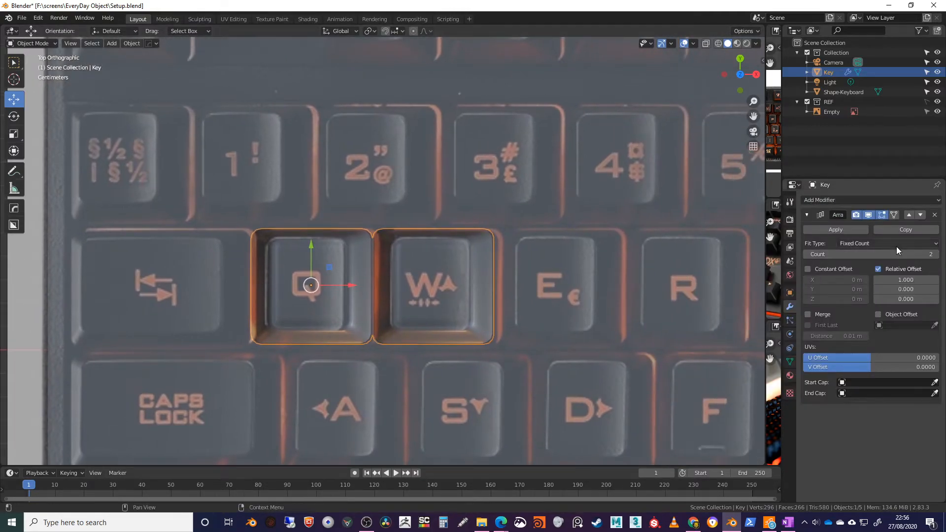
pyautogui.moveTo(915, 254); pyautogui.dragTo(939, 255)
pyautogui.scroll(-6, 653, 264)
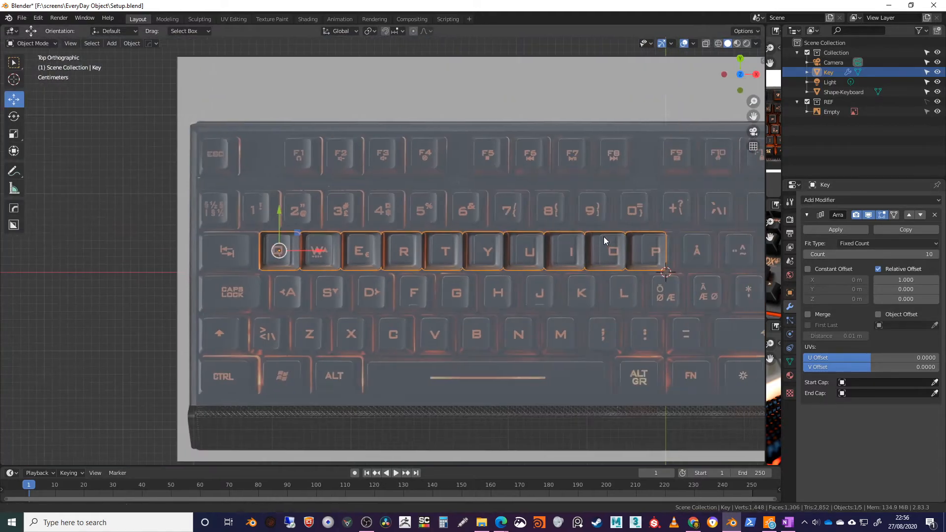
pyautogui.keyDown('shift'); pyautogui.moveTo(604, 237); pyautogui.dragTo(499, 232, button='middle'); pyautogui.keyUp('shift')
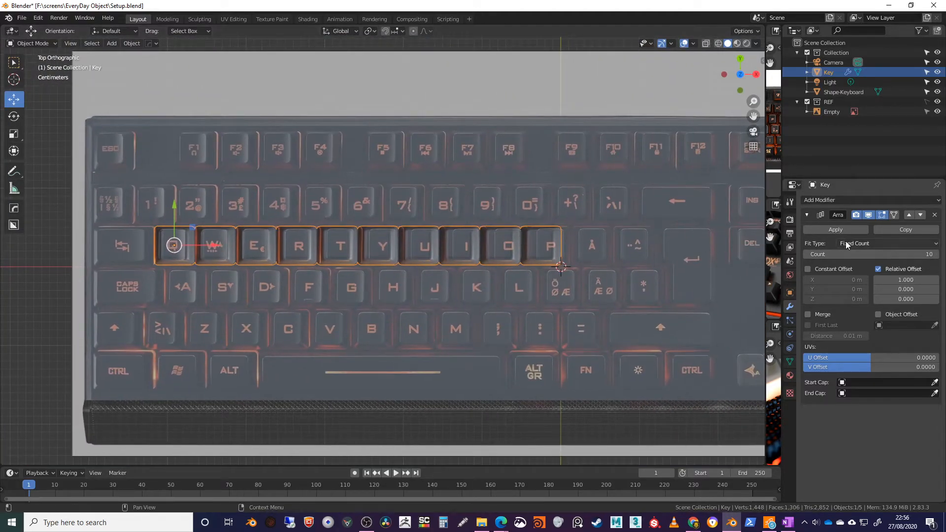
# Raise the Array modifier's count on the key to 12 so the row extends past P.
pyautogui.moveTo(872, 255); pyautogui.dragTo(882, 255)
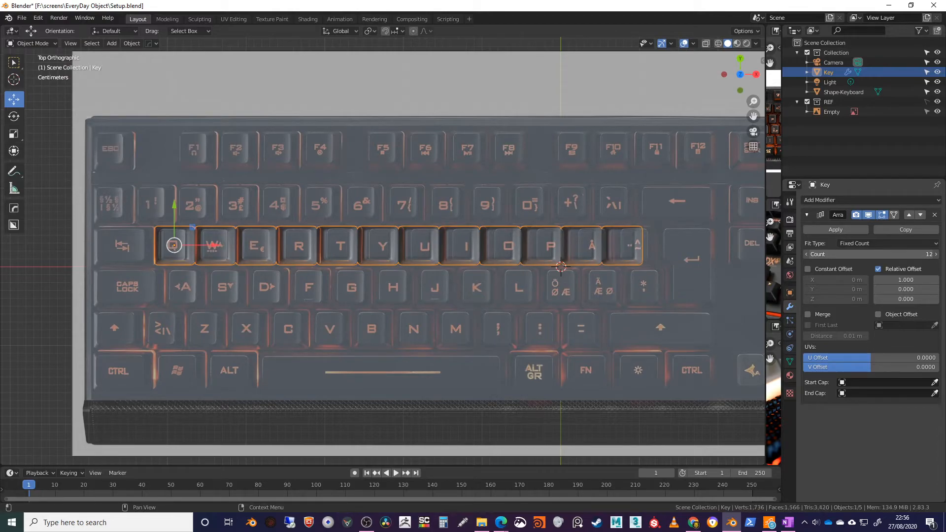
pyautogui.keyDown('shift'); pyautogui.moveTo(585, 283); pyautogui.dragTo(620, 279, button='middle'); pyautogui.keyUp('shift')
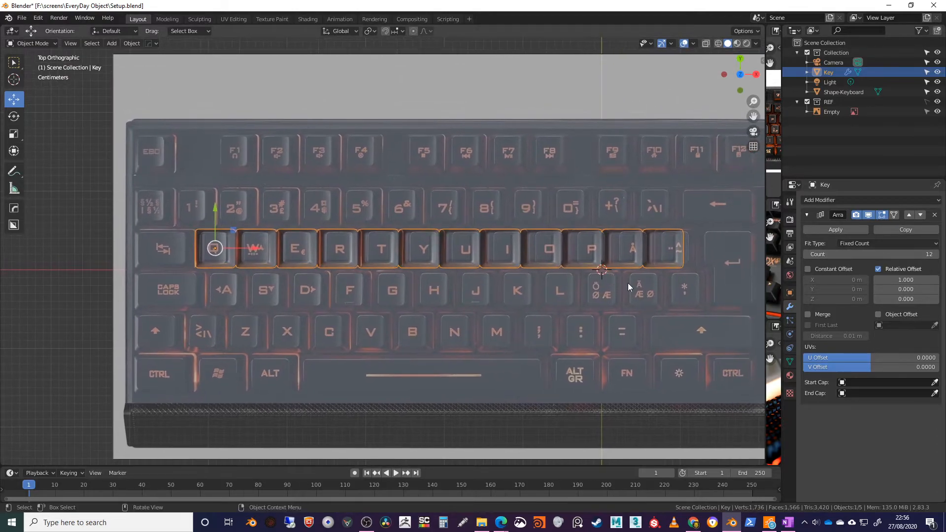
# Try relative X offsets of 1.001, 1.1 and 1.05 for spacing the arrayed keys along the reference row.
pyautogui.click(903, 280)
pyautogui.write('1.')
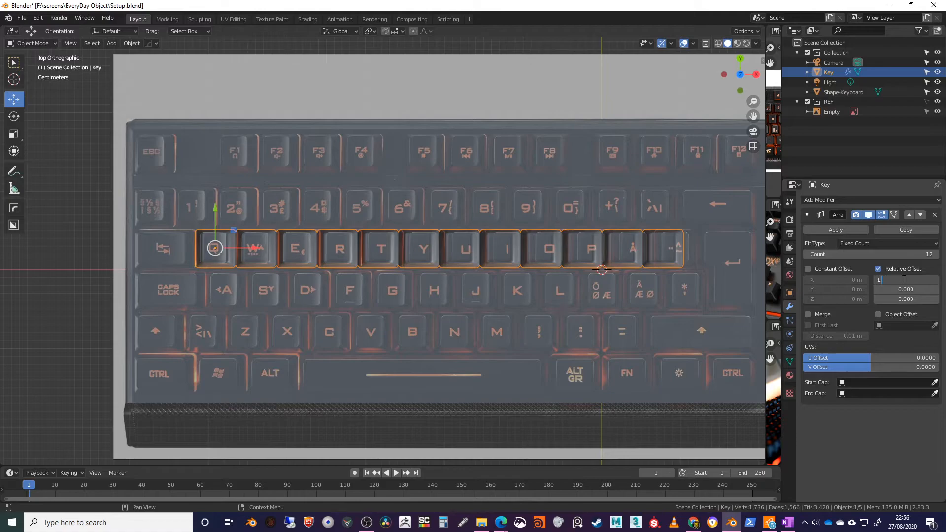
pyautogui.write('001')
pyautogui.press('Return')
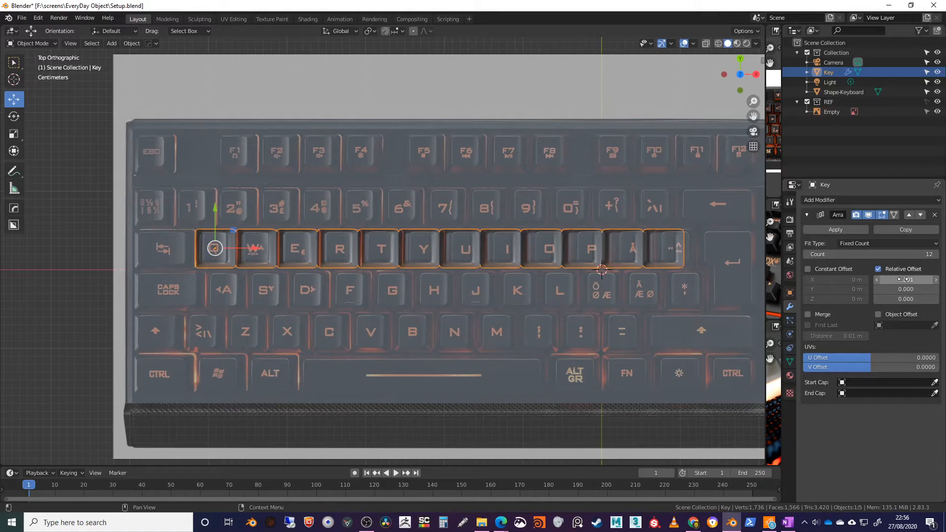
pyautogui.click(903, 279)
pyautogui.write('1.1')
pyautogui.press('Return')
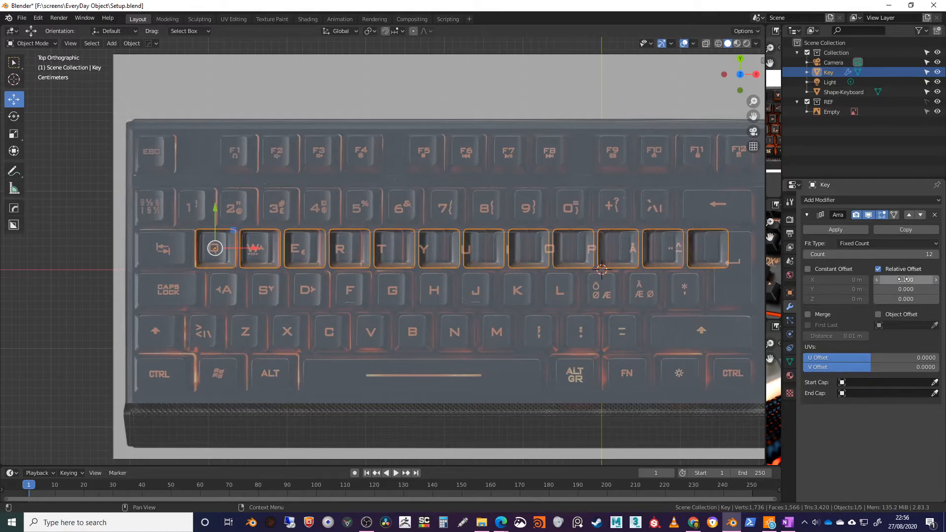
pyautogui.click(903, 279)
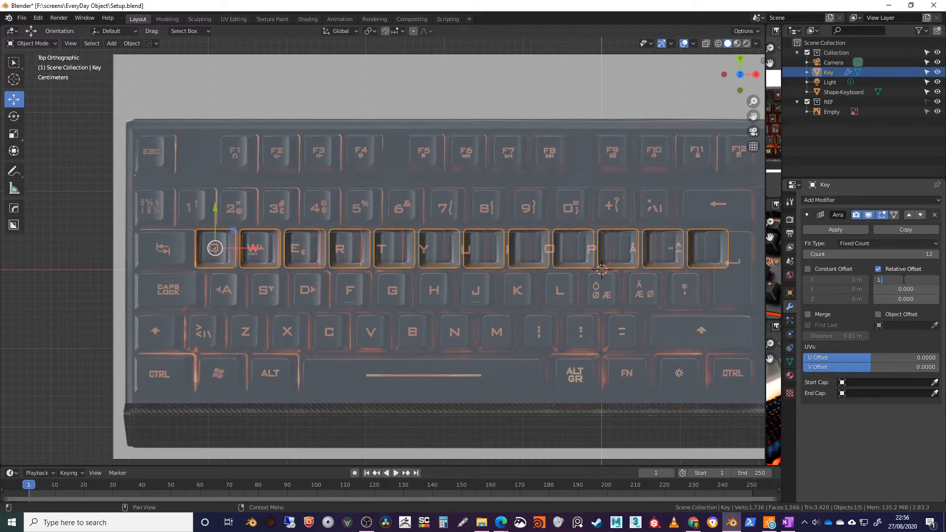
pyautogui.write('1.05')
pyautogui.press('Return')
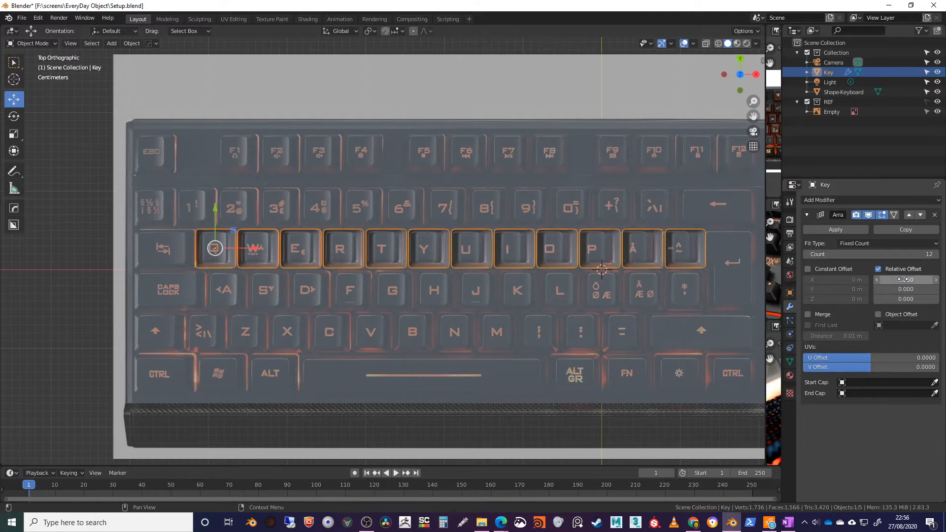
# Try finer relative X offsets of 1.01, 1.02 and 1.015, comparing the last arrayed keys with the reference.
pyautogui.scroll(5, 541, 294)
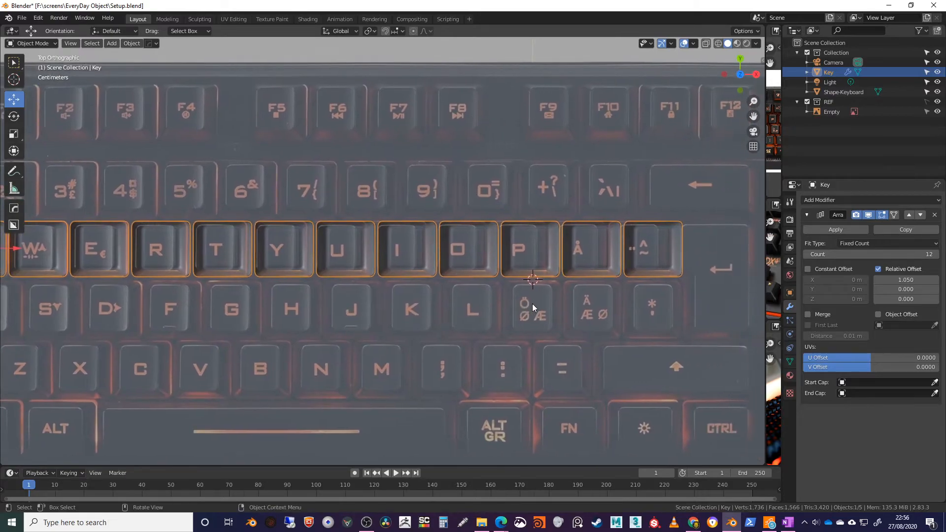
pyautogui.scroll(2, 533, 304)
pyautogui.keyDown('shift'); pyautogui.moveTo(565, 307); pyautogui.dragTo(477, 310, button='middle'); pyautogui.keyUp('shift')
pyautogui.click(902, 280)
pyautogui.write('1.01')
pyautogui.press('Return')
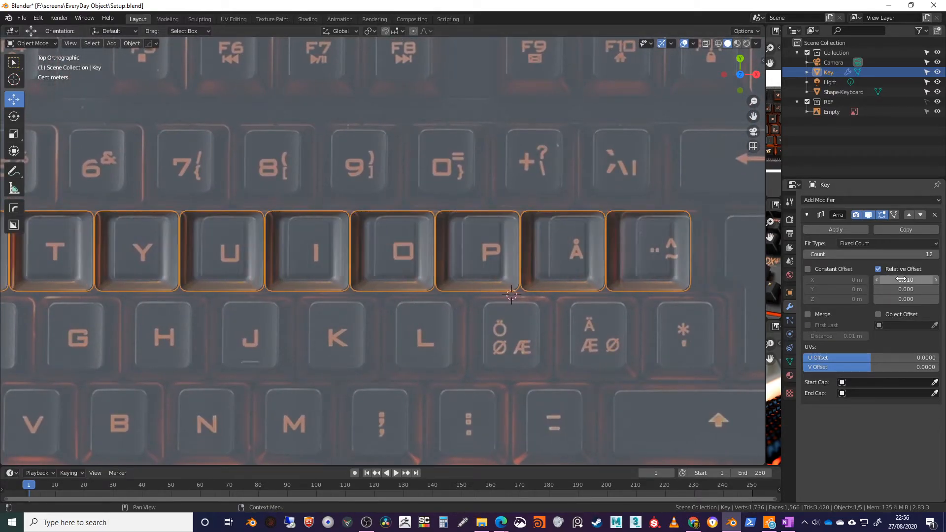
pyautogui.click(901, 279)
pyautogui.write('1.02')
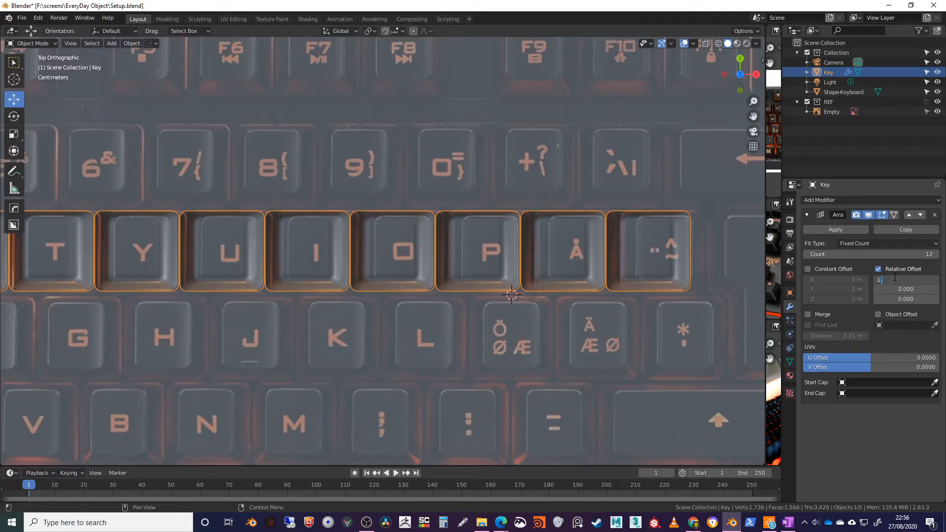
pyautogui.press('Return')
pyautogui.keyDown('shift'); pyautogui.moveTo(671, 287); pyautogui.dragTo(647, 296, button='middle'); pyautogui.keyUp('shift')
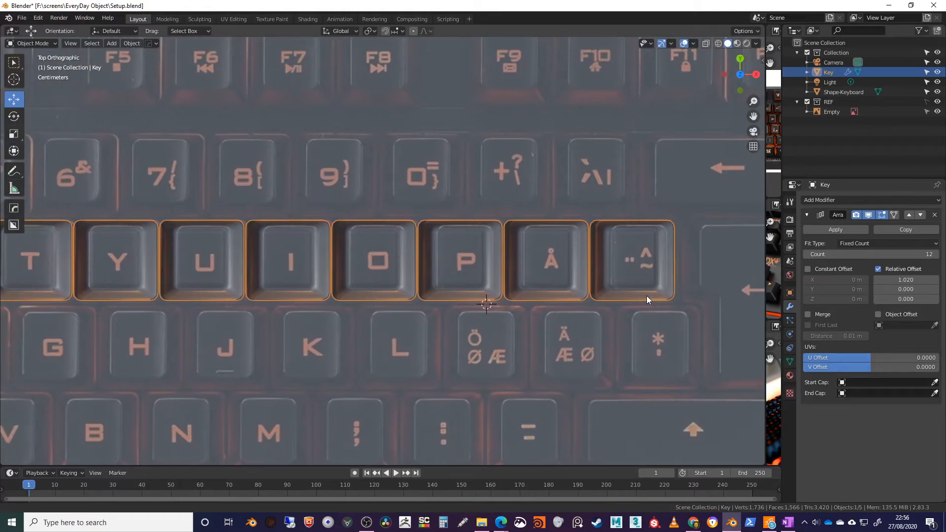
pyautogui.click(907, 280)
pyautogui.write('1')
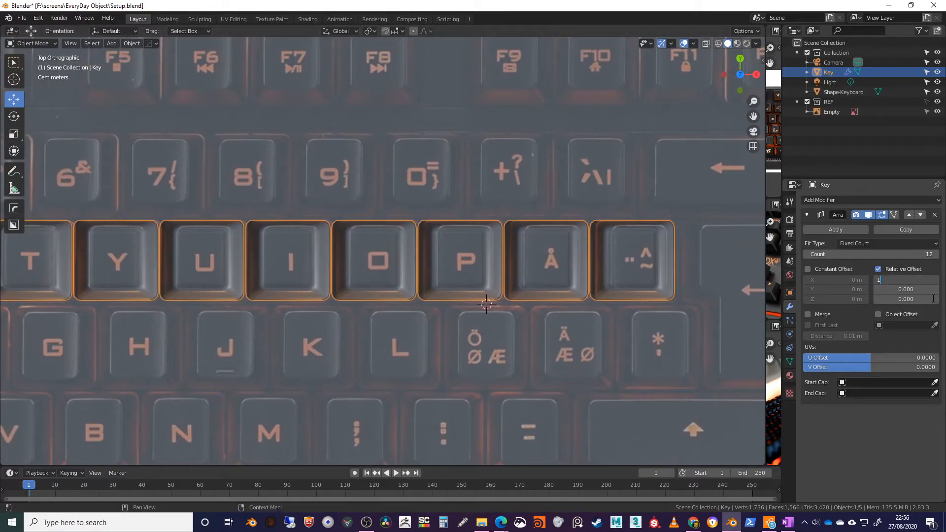
pyautogui.press('Return')
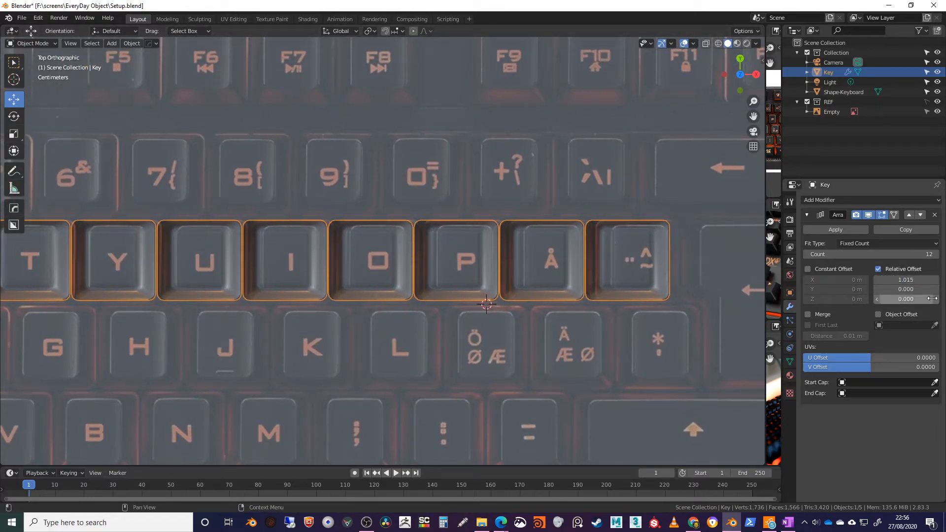
# Set the array's relative X offset to 1.025 and check the whole row against the reference.
pyautogui.click(933, 299)
pyautogui.click(917, 280)
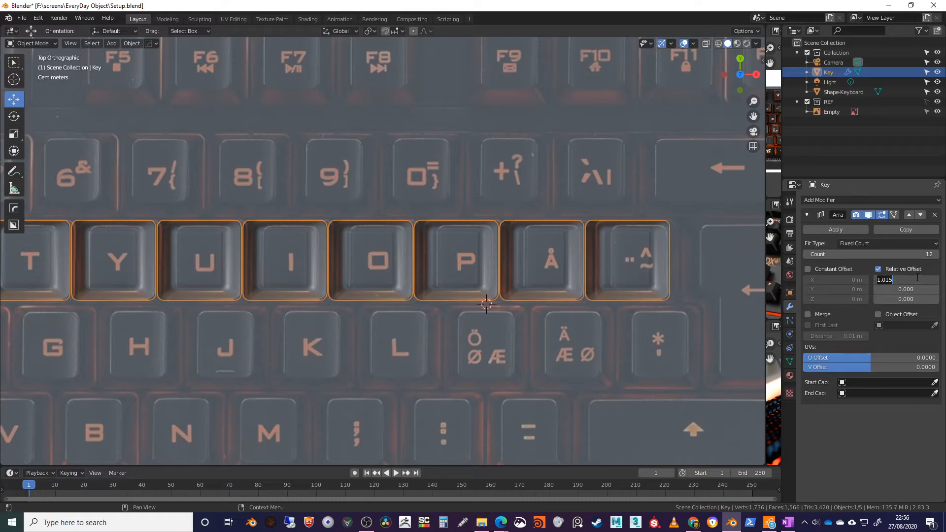
pyautogui.write('1.025')
pyautogui.press('Return')
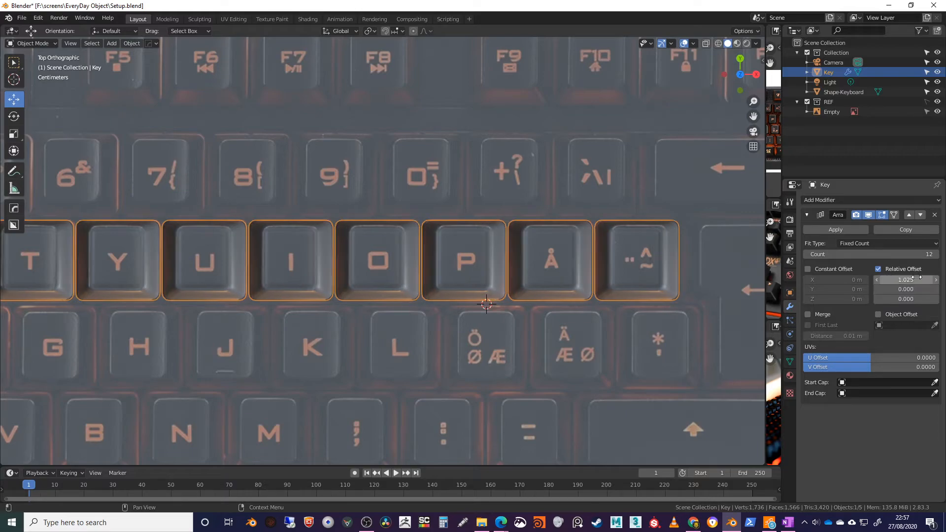
pyautogui.scroll(-5, 410, 383)
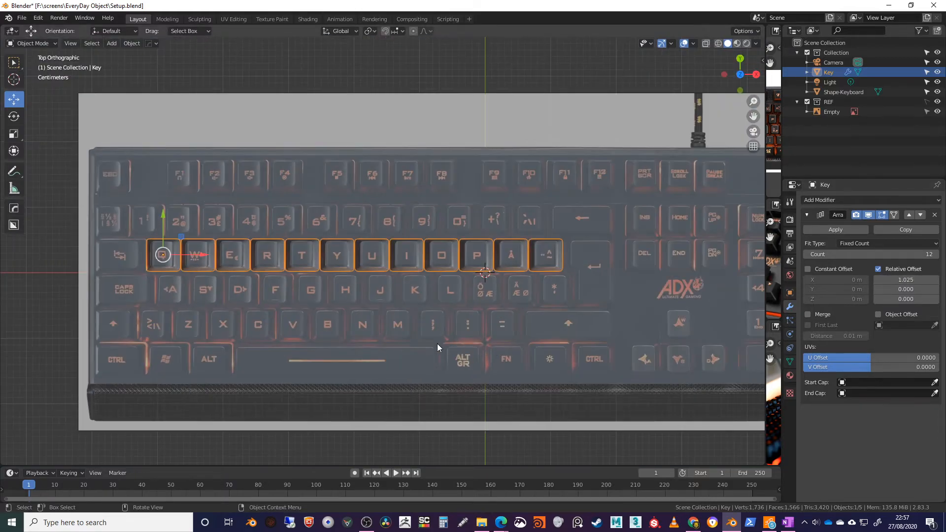
# Reselect the arrayed key in a perspective view and enter Edit Mode close to its mesh.
pyautogui.click(442, 78)
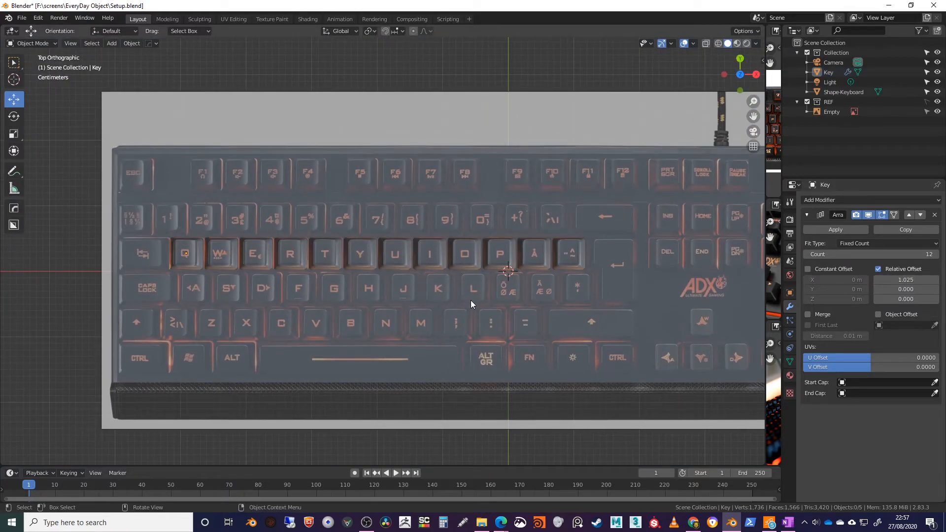
pyautogui.moveTo(536, 290); pyautogui.dragTo(439, 277, button='middle')
pyautogui.click(438, 277)
pyautogui.moveTo(487, 300); pyautogui.dragTo(414, 289, button='middle')
pyautogui.press('Tab')
pyautogui.scroll(3, 487, 327)
pyautogui.scroll(3, 414, 322)
# Select the edge loop around the key's underside and switch to face selection with the bottom face selected.
pyautogui.keyDown('alt'); pyautogui.click(413, 285); pyautogui.keyUp('alt')
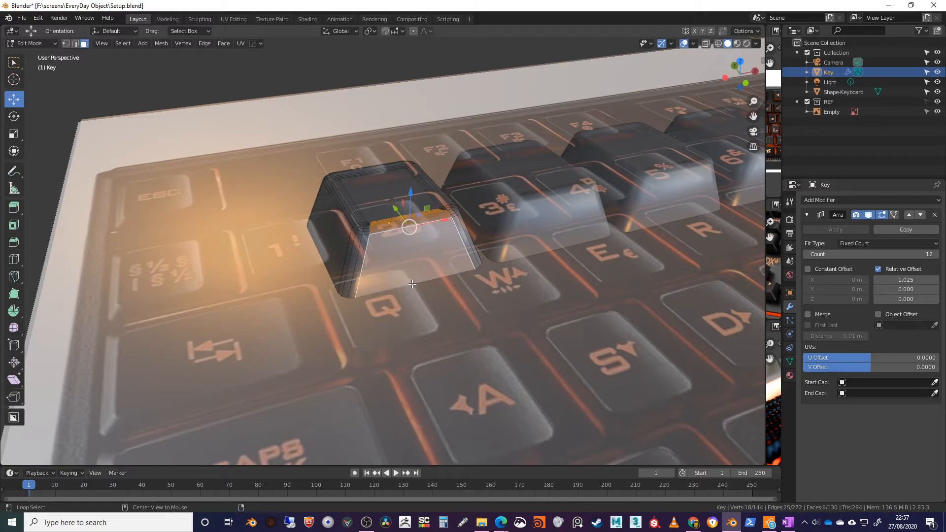
pyautogui.click(75, 43)
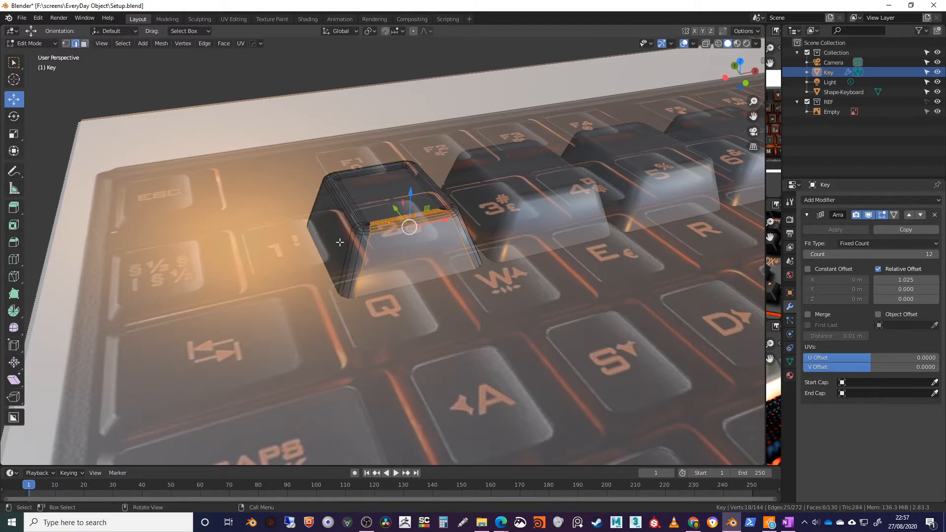
pyautogui.keyDown('alt'); pyautogui.click(422, 280); pyautogui.keyUp('alt')
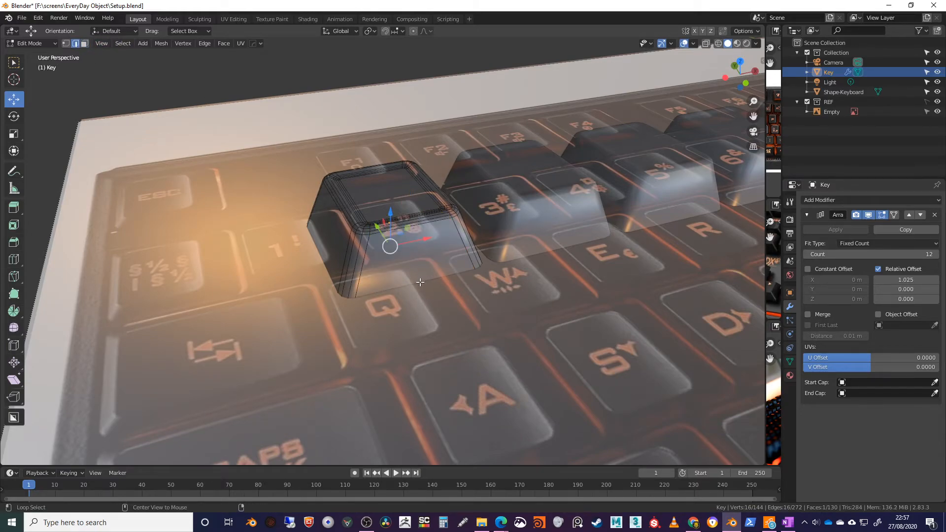
pyautogui.moveTo(396, 289); pyautogui.dragTo(376, 239, button='middle')
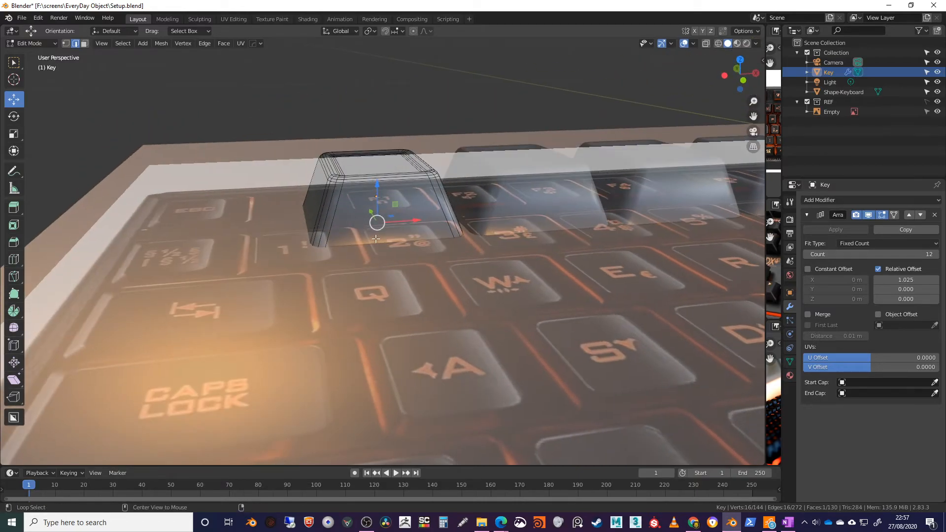
pyautogui.keyDown('alt'); pyautogui.click(325, 246); pyautogui.keyUp('alt')
pyautogui.click(347, 253)
pyautogui.scroll(6, 335, 264)
pyautogui.click(287, 243)
pyautogui.moveTo(287, 243); pyautogui.dragTo(479, 155, button='middle')
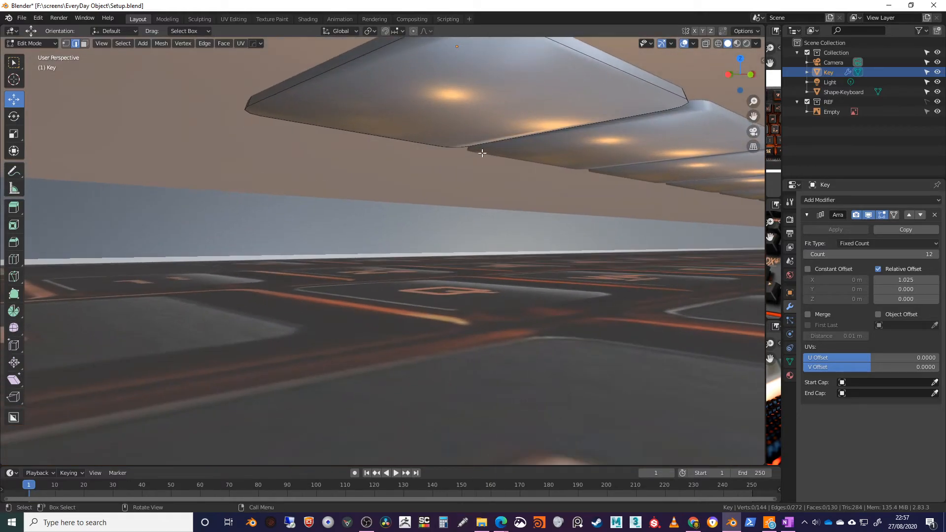
pyautogui.moveTo(564, 74); pyautogui.dragTo(543, 162, button='middle')
pyautogui.keyDown('alt'); pyautogui.click(547, 120); pyautogui.keyUp('alt')
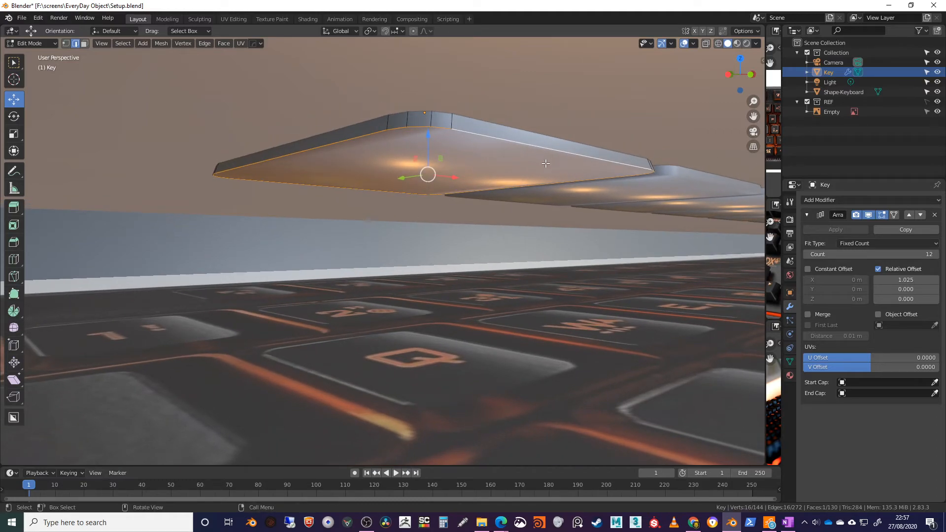
pyautogui.click(85, 43)
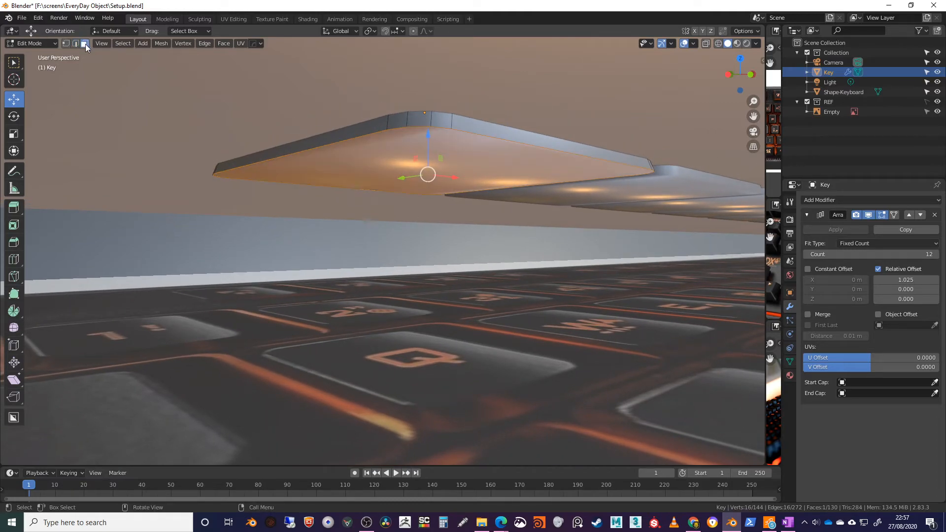
# Inset the key's bottom face by about 0.0023 m.
pyautogui.click(16, 226)
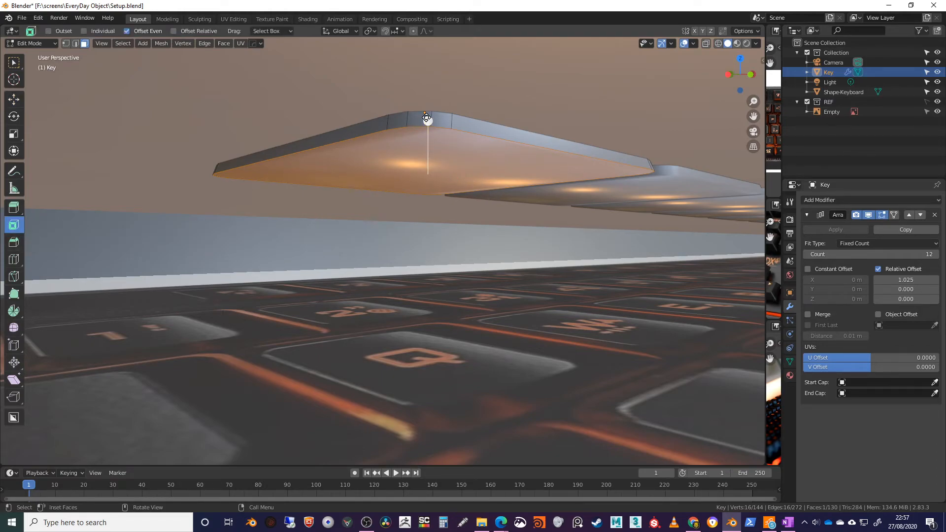
pyautogui.moveTo(427, 119); pyautogui.dragTo(424, 134)
pyautogui.moveTo(535, 211); pyautogui.dragTo(528, 254, button='middle')
pyautogui.scroll(-5, 550, 225)
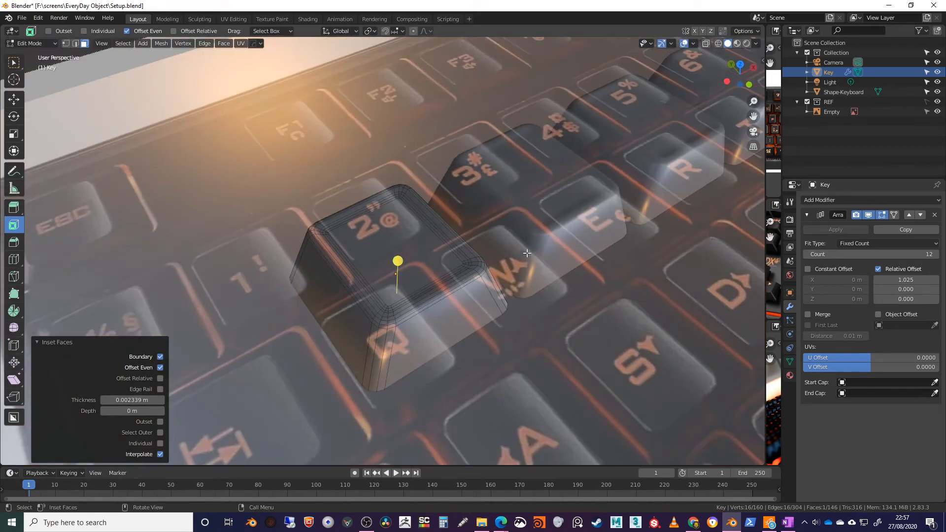
# Hide the REF collection and the Shape-Keyboard object and view the key's underside up close.
pyautogui.click(937, 102)
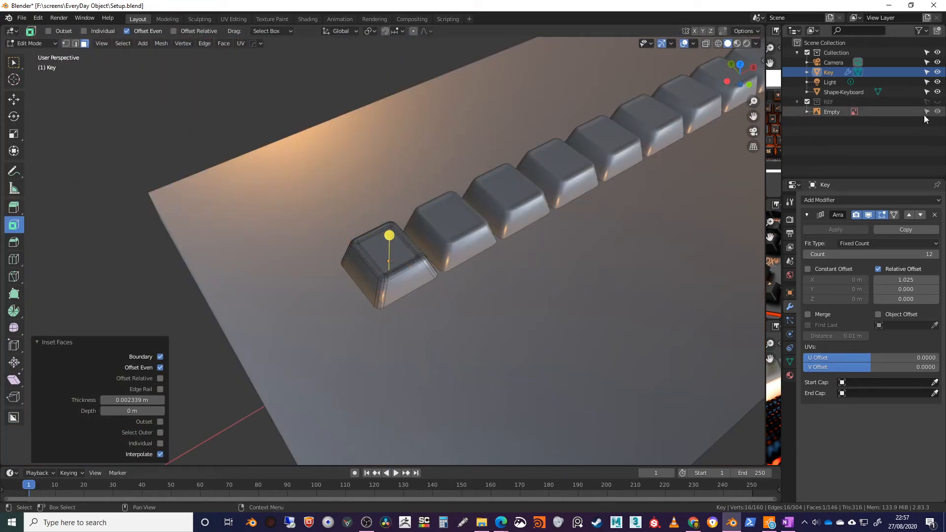
pyautogui.click(937, 92)
pyautogui.moveTo(438, 295); pyautogui.dragTo(483, 297, button='middle')
pyautogui.scroll(4, 443, 219)
pyautogui.scroll(2, 459, 277)
pyautogui.keyDown('shift'); pyautogui.moveTo(562, 281); pyautogui.dragTo(412, 266, button='middle'); pyautogui.keyUp('shift')
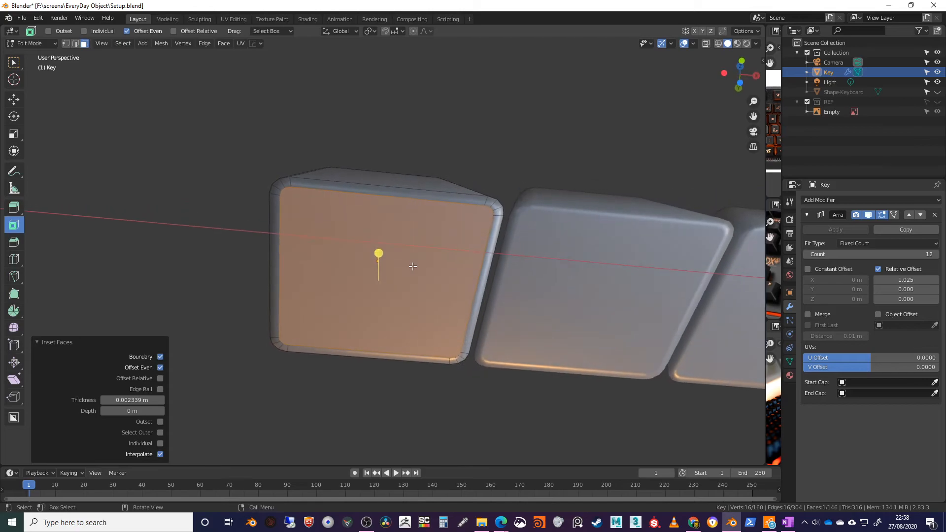
# Extrude the inset bottom face a short distance up into the key to form a recess.
pyautogui.click(12, 209)
pyautogui.moveTo(179, 258); pyautogui.dragTo(379, 246, button='middle')
pyautogui.moveTo(379, 246)
pyautogui.mouseDown()
pyautogui.moveTo(371, 225)
pyautogui.moveTo(377, 242)
pyautogui.moveTo(378, 235)
pyautogui.mouseUp()
# Inset the recessed underside face again with a thickness of 0.002 m.
pyautogui.click(13, 225)
pyautogui.moveTo(380, 260); pyautogui.dragTo(376, 207, button='middle')
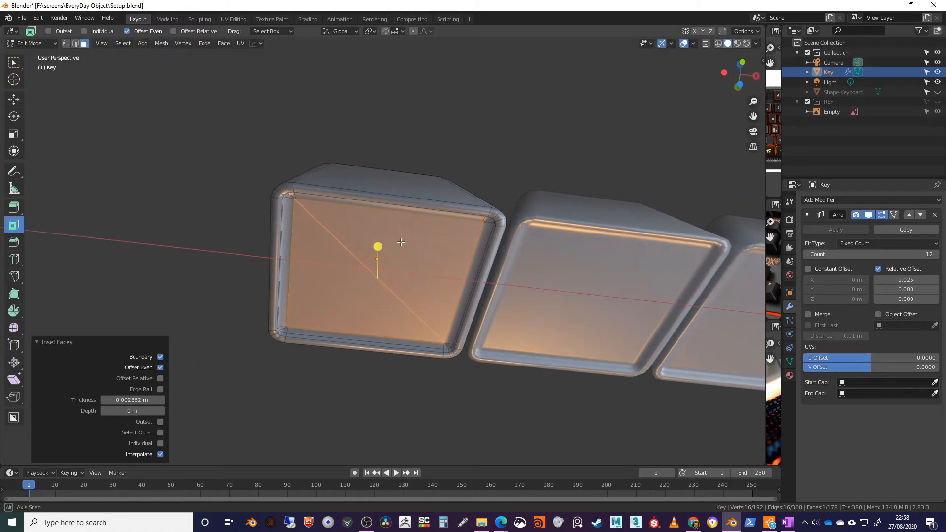
pyautogui.click(137, 400)
pyautogui.hotkey('ctrl', 'a')
pyautogui.write('.002')
pyautogui.press('Return')
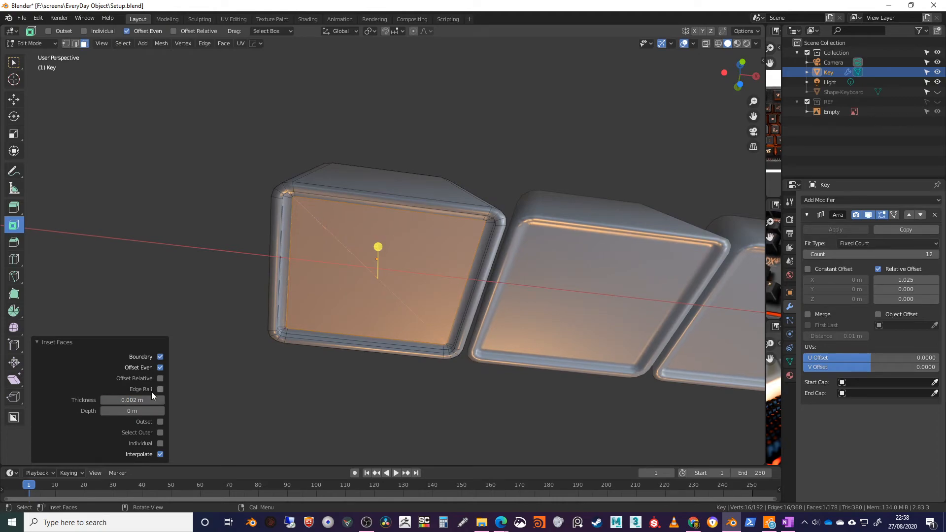
pyautogui.moveTo(182, 380); pyautogui.dragTo(298, 293, button='middle')
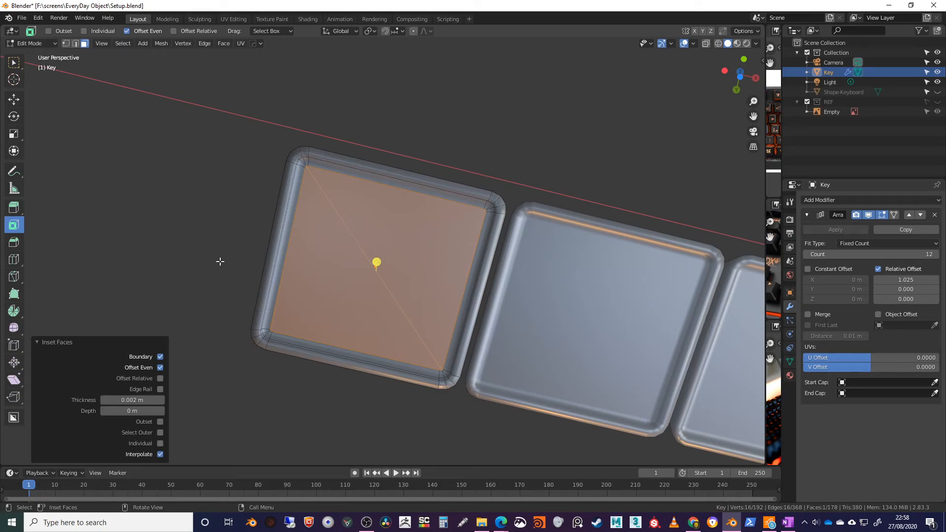
# Scale the inner underside face down to about 0.516 and switch to vertex selection.
pyautogui.press('s')
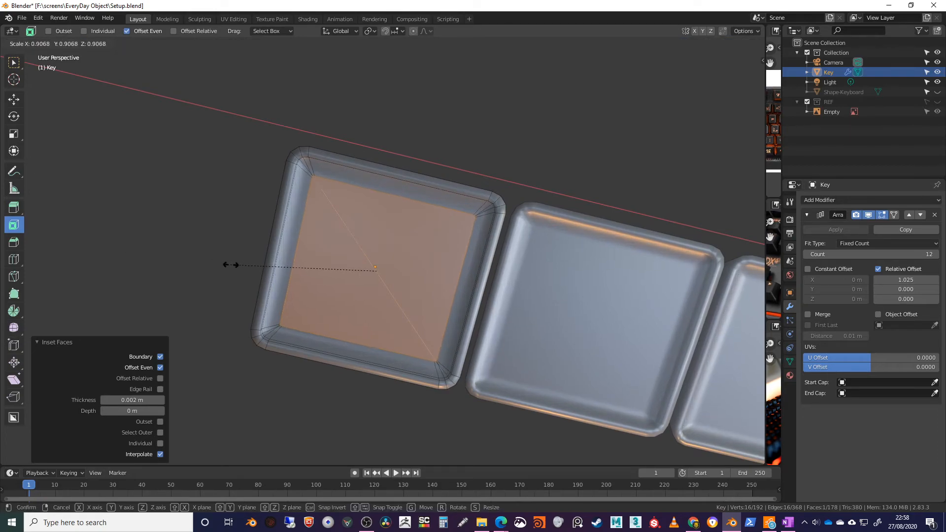
pyautogui.click(293, 273)
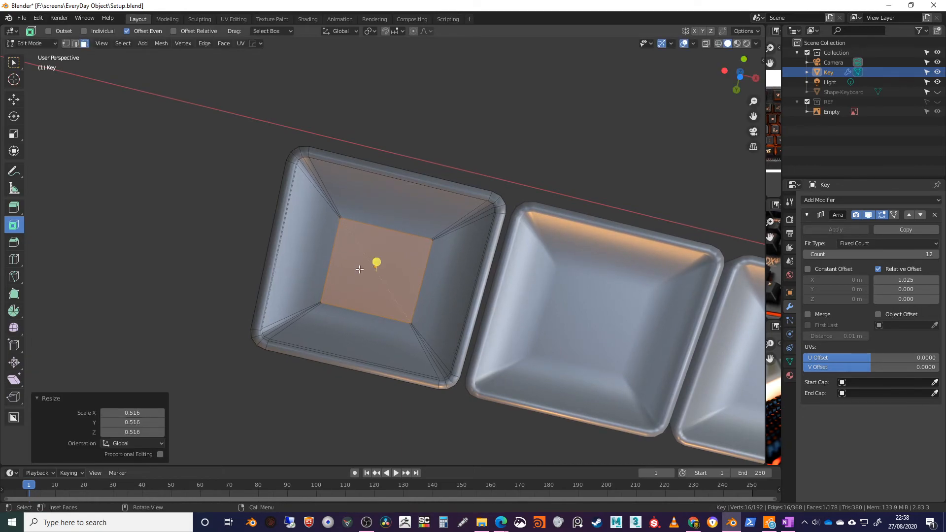
pyautogui.keyDown('shift'); pyautogui.moveTo(360, 270); pyautogui.dragTo(251, 232, button='middle'); pyautogui.keyUp('shift')
pyautogui.moveTo(299, 271)
pyautogui.mouseDown(button='middle')
pyautogui.moveTo(315, 270)
pyautogui.moveTo(296, 270)
pyautogui.mouseUp(button='middle')
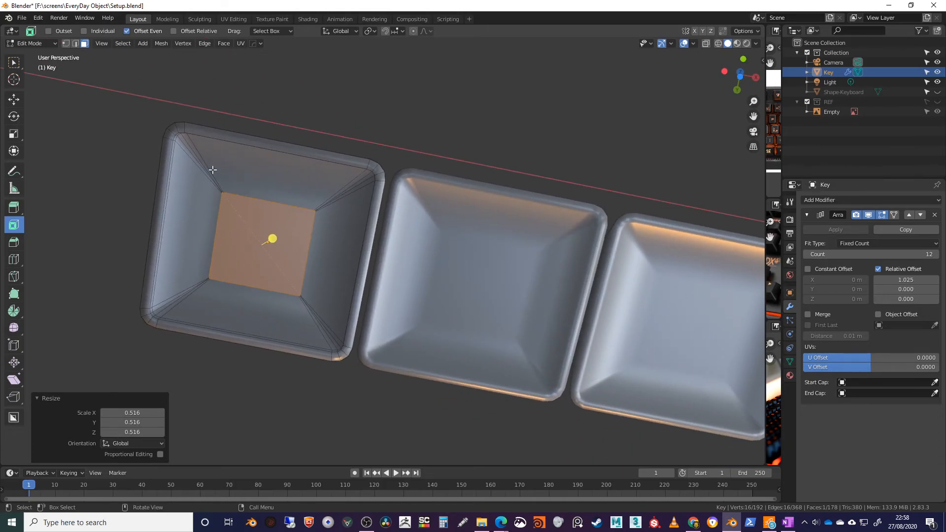
pyautogui.press('1')
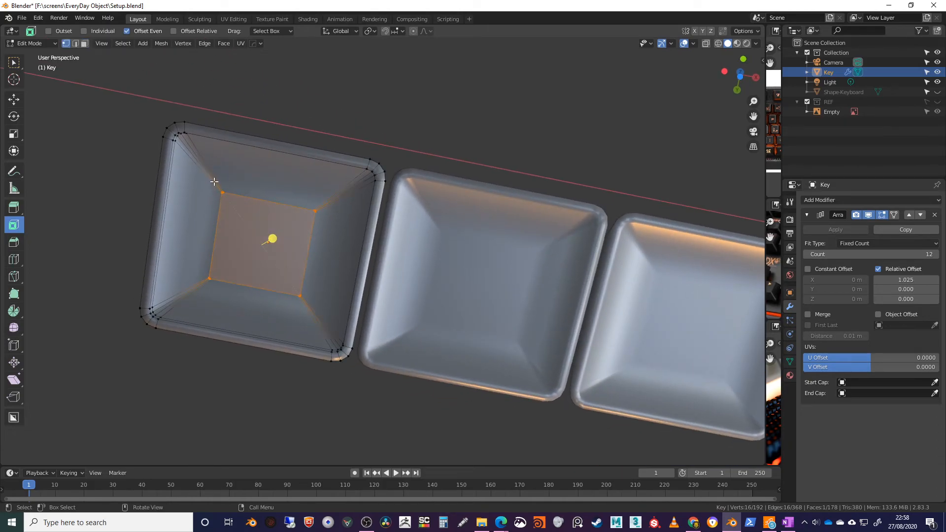
# Turn the inner underside face into a circle with LoopTools and rotate it about 30.4° around the Z axis.
pyautogui.rightClick(254, 223)
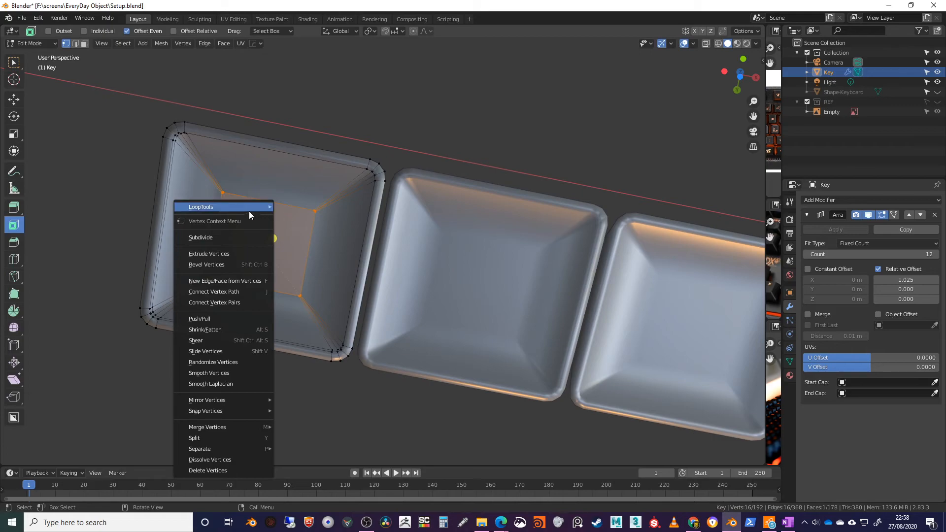
pyautogui.click(301, 216)
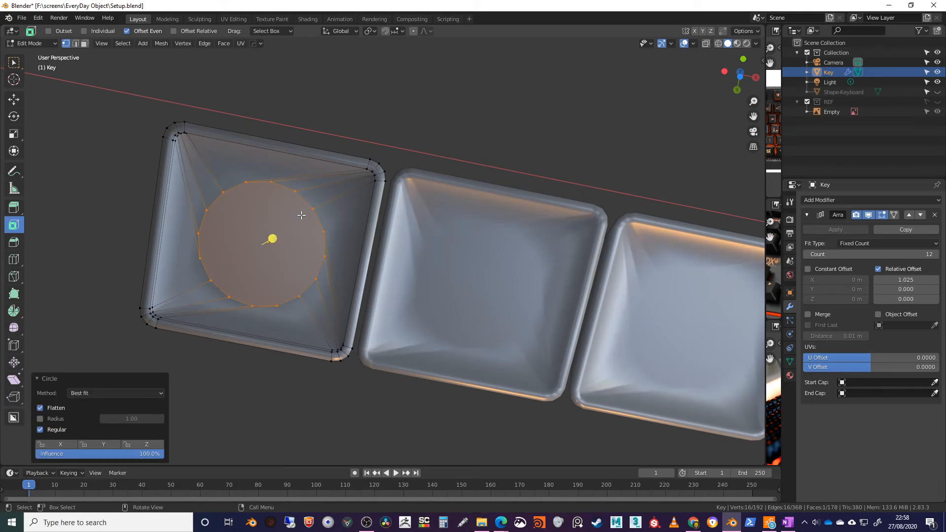
pyautogui.click(14, 151)
pyautogui.moveTo(294, 225); pyautogui.dragTo(298, 246)
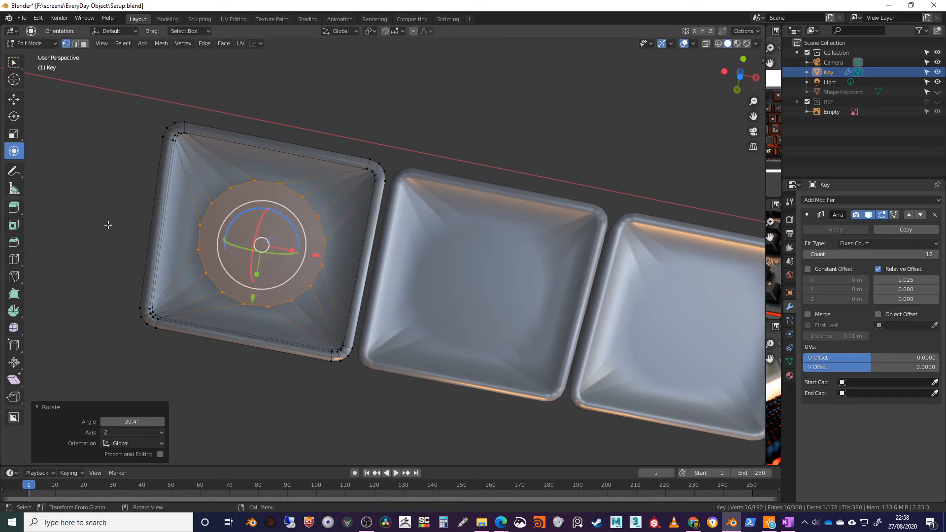
# Scale the circular underside face down uniformly to about 0.423.
pyautogui.click(14, 134)
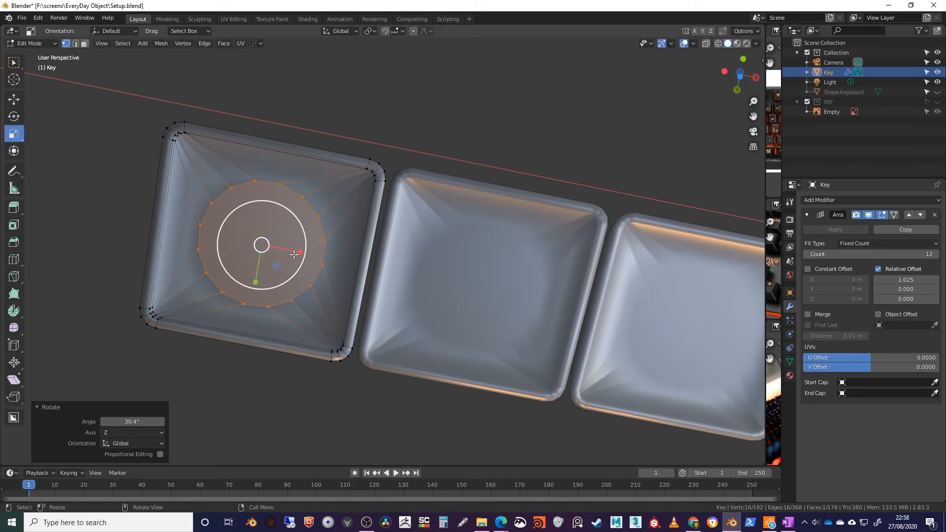
pyautogui.moveTo(303, 232); pyautogui.dragTo(277, 242)
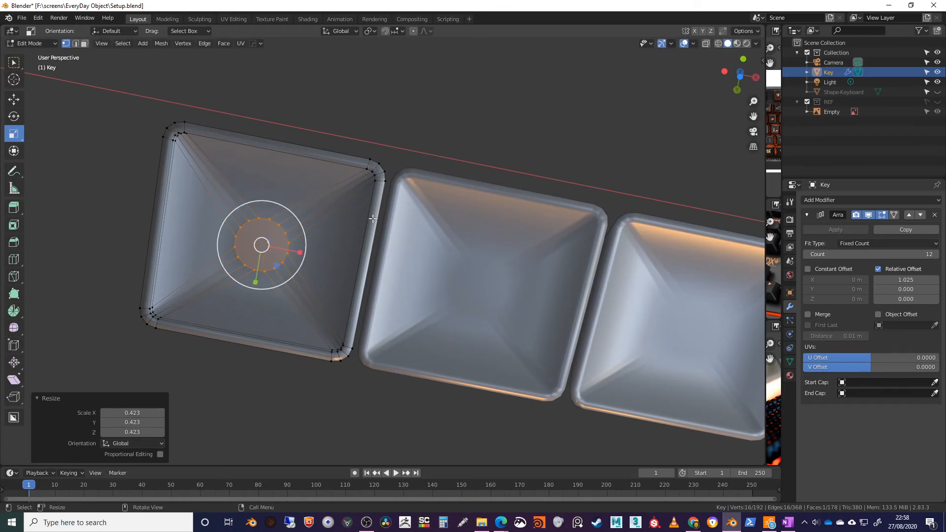
# In face selection, extrude the small circular face about 0.015 m downward to form the key's stem.
pyautogui.moveTo(382, 162); pyautogui.dragTo(353, 232, button='middle')
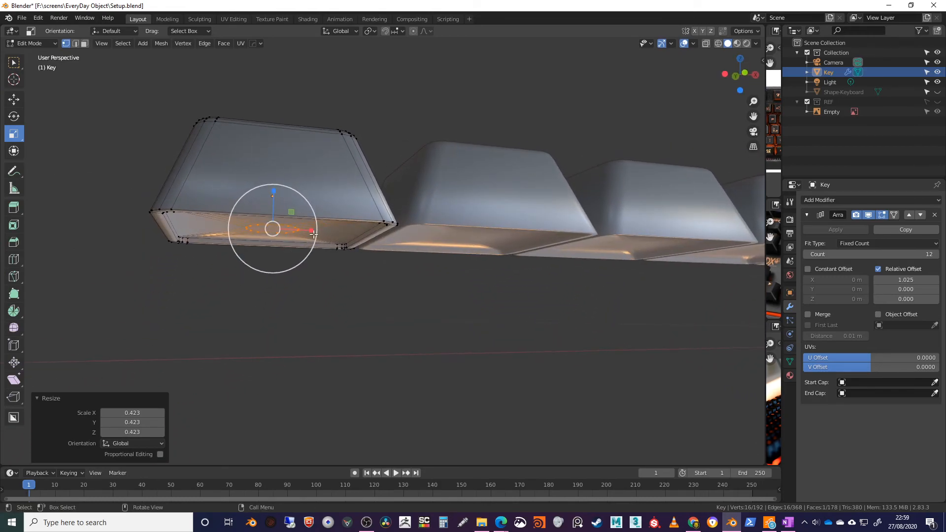
pyautogui.click(84, 45)
pyautogui.moveTo(246, 296); pyautogui.dragTo(287, 361, button='middle')
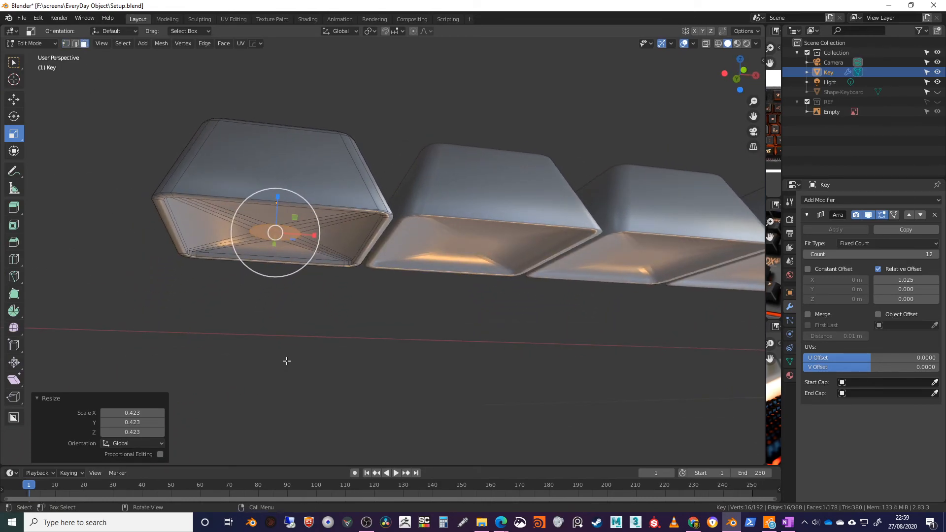
pyautogui.press('e')
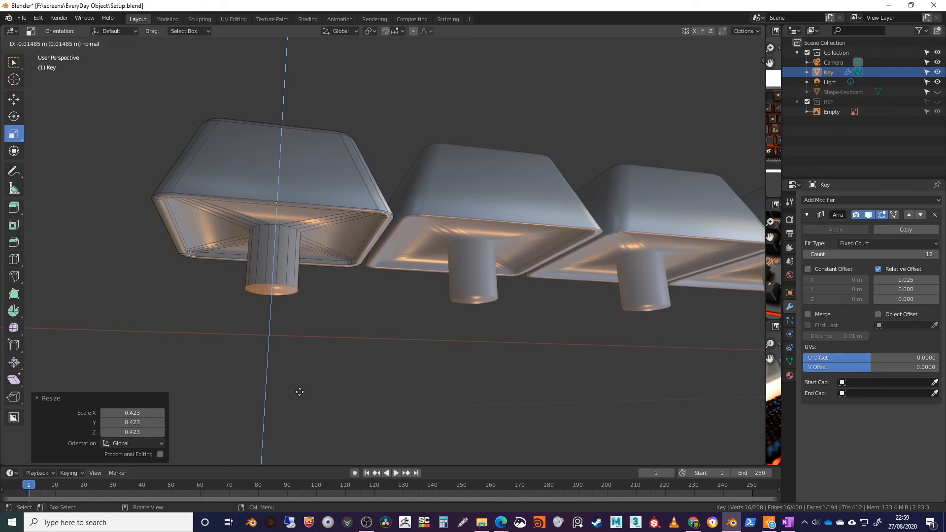
pyautogui.click(300, 392)
# Deselect the key's mesh, return to Object Mode with nothing selected and view the whole row of keys from above.
pyautogui.moveTo(323, 356)
pyautogui.mouseDown(button='middle')
pyautogui.moveTo(365, 365)
pyautogui.moveTo(391, 353)
pyautogui.moveTo(378, 363)
pyautogui.moveTo(327, 309)
pyautogui.moveTo(317, 342)
pyautogui.mouseUp(button='middle')
pyautogui.hotkey('alt', 'a')
pyautogui.hotkey('shift', 'a')
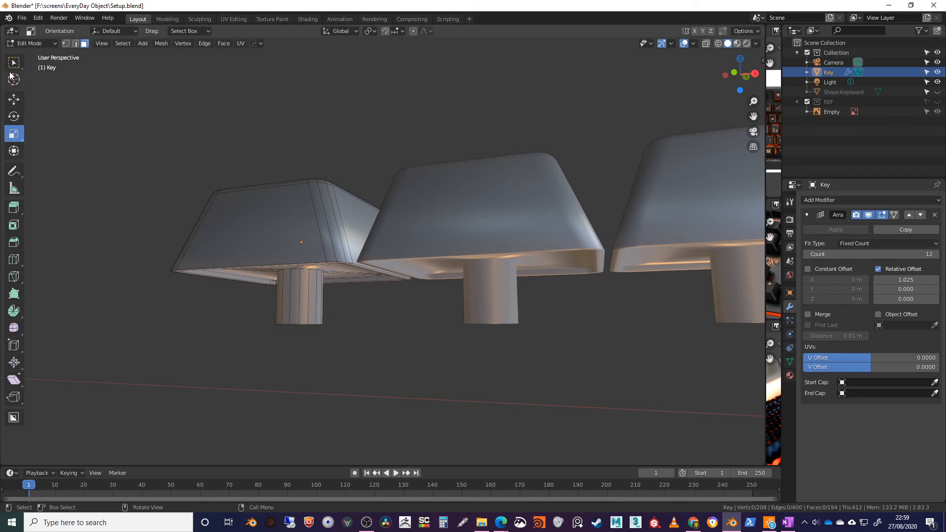
pyautogui.press('w')
pyautogui.hotkey('shift', 'a')
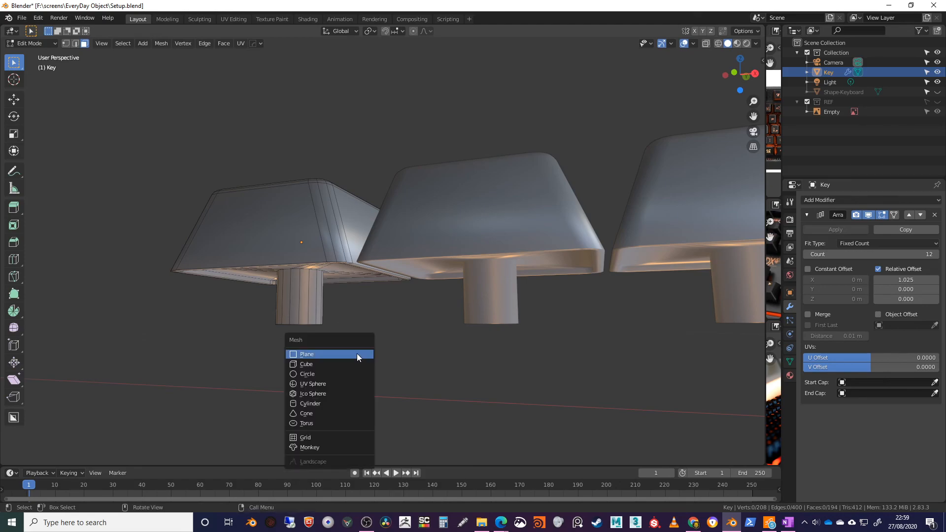
pyautogui.press('Tab')
pyautogui.click(389, 344)
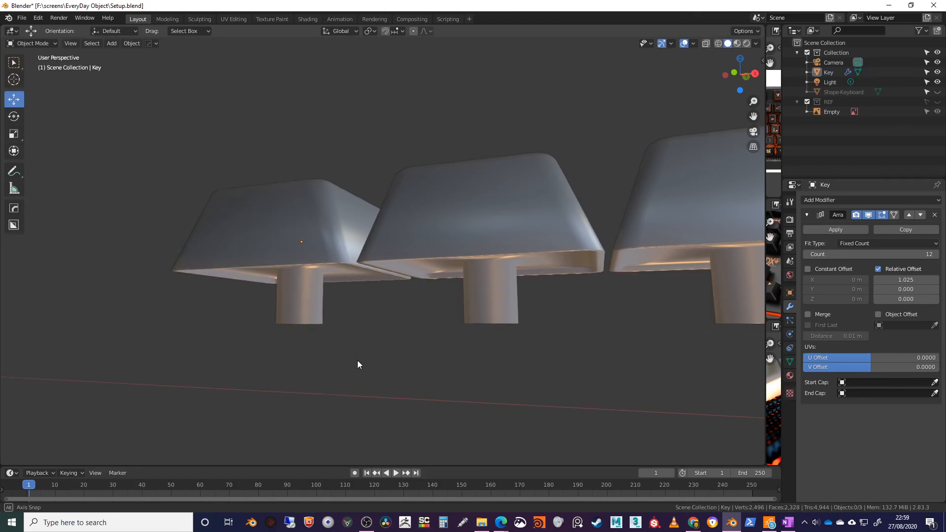
pyautogui.moveTo(355, 357); pyautogui.dragTo(395, 357, button='middle')
pyautogui.scroll(-8, 374, 345)
pyautogui.moveTo(346, 329); pyautogui.dragTo(217, 205, button='middle')
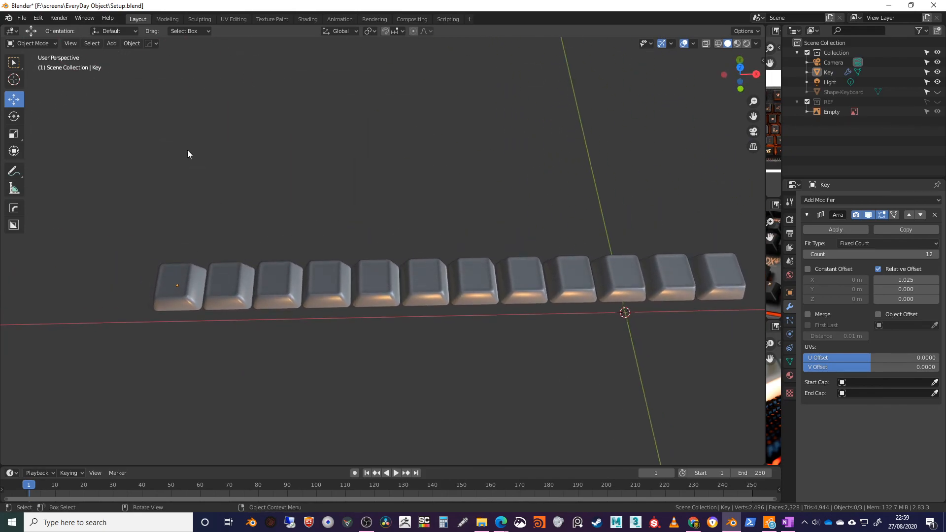
# Save the scene as a new file named kEYBOARD-kEYS.blend in the EveryDay Object folder.
pyautogui.click(21, 18)
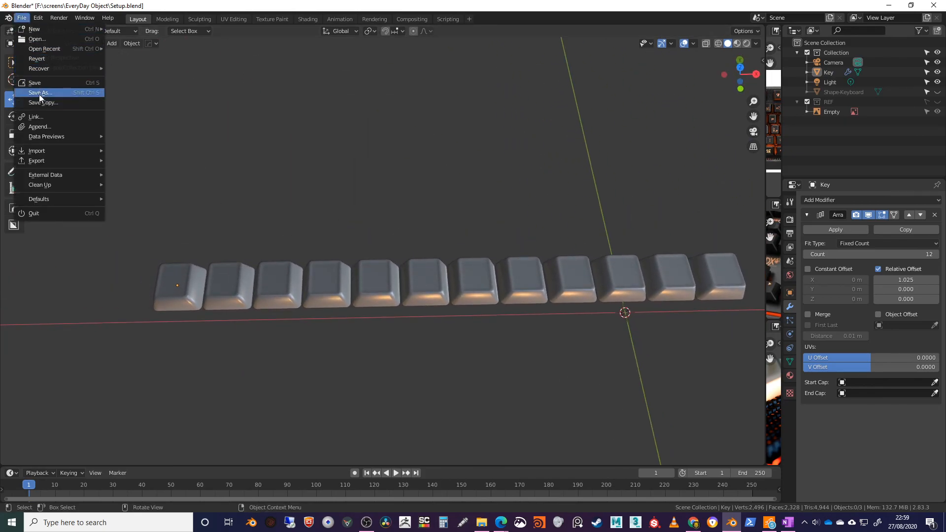
pyautogui.click(39, 93)
pyautogui.click(387, 432)
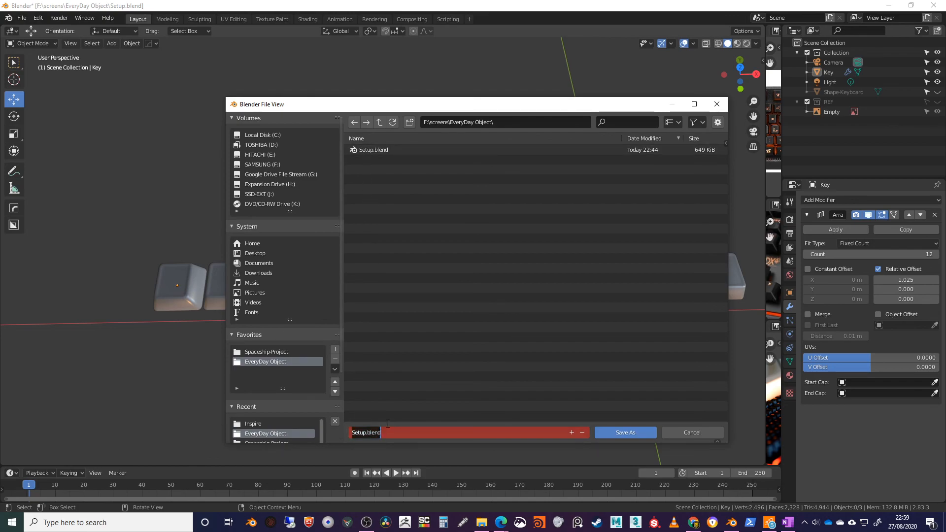
pyautogui.write('kEYBOARD-kEY')
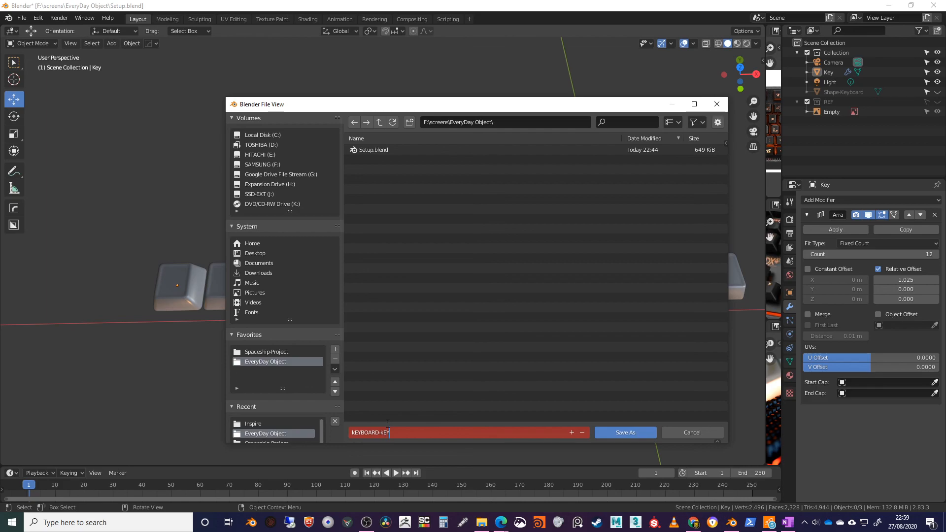
pyautogui.write('S')
pyautogui.press('Return')
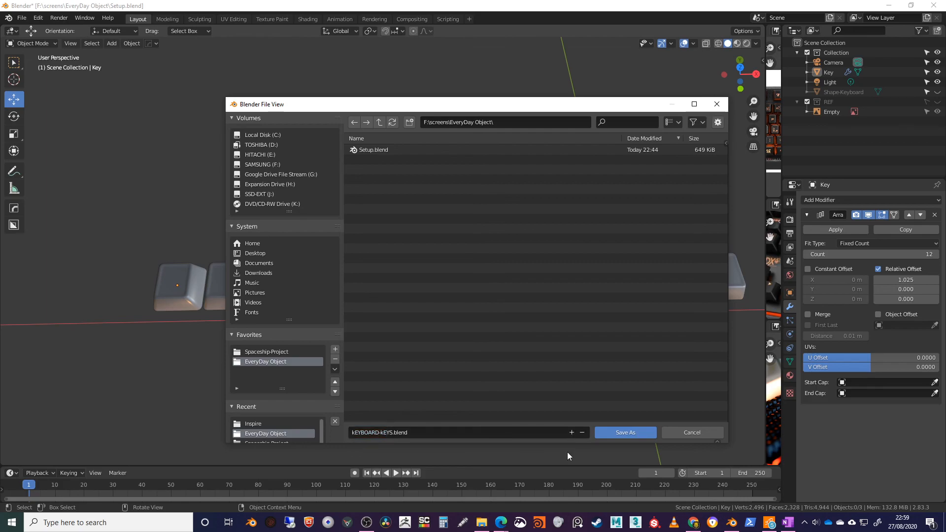
pyautogui.click(611, 431)
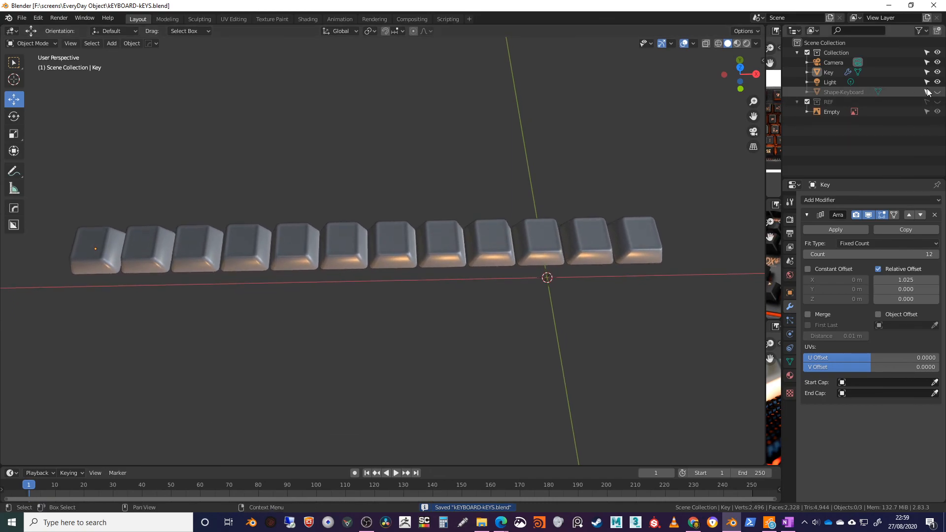
# Show the REF collection so the keyboard reference image is displayed with the key row.
pyautogui.click(938, 101)
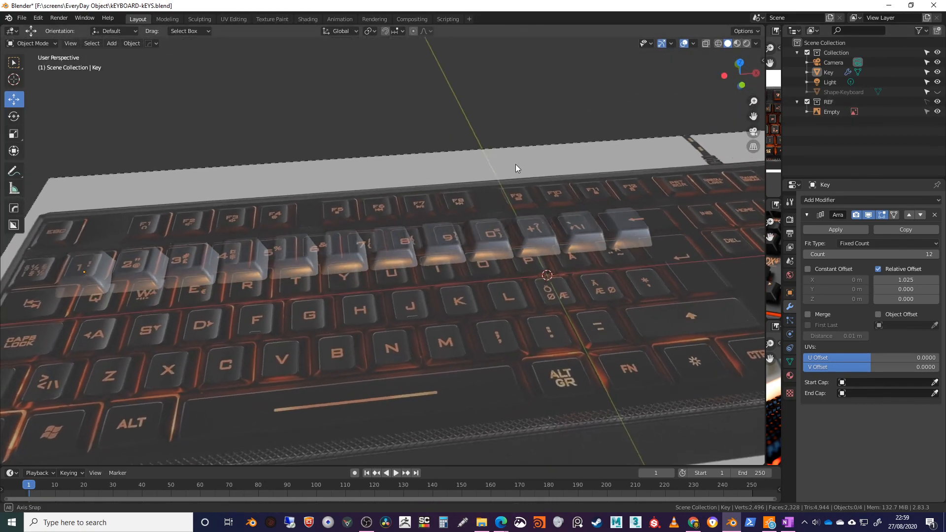